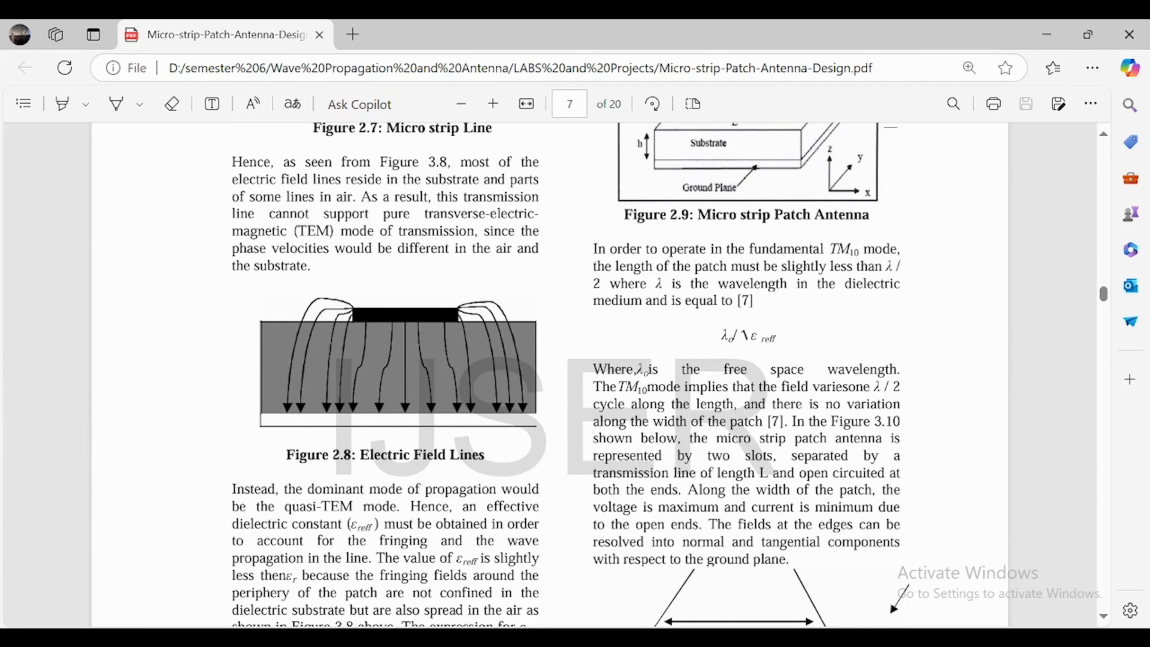
Look through the microstrip patch antenna paper's theory pages covering field lines, patch operation and the cavity model.
{"action": "scroll", "coordinate": [566, 375], "scroll_direction": "up", "scroll_amount": 1}
{"action": "scroll", "coordinate": [566, 375], "scroll_direction": "down", "scroll_amount": 2}
{"action": "scroll", "coordinate": [566, 375], "scroll_direction": "up", "scroll_amount": 1}
{"action": "scroll", "coordinate": [566, 375], "scroll_direction": "down", "scroll_amount": 1}
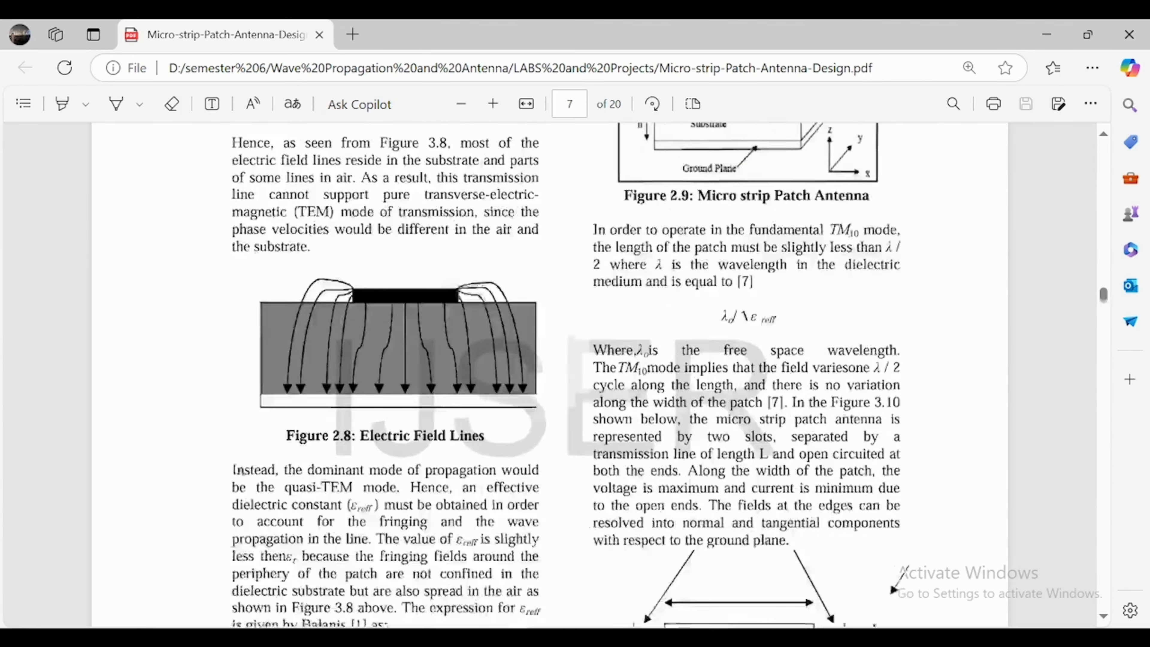
{"action": "scroll", "coordinate": [566, 375], "scroll_direction": "down", "scroll_amount": 14}
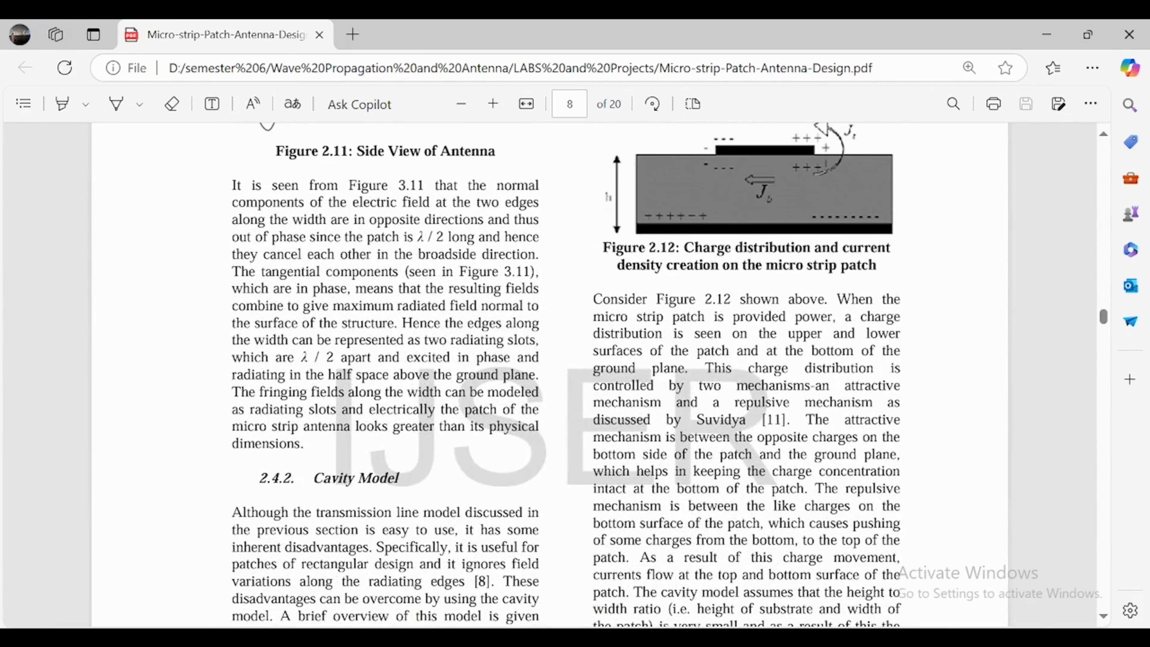
Switch to Ansys Electronics Desktop and draw a box around the origin, about 2.4 by 2.6 mm and 0.2 mm high.
{"action": "left_click", "coordinate": [668, 637]}
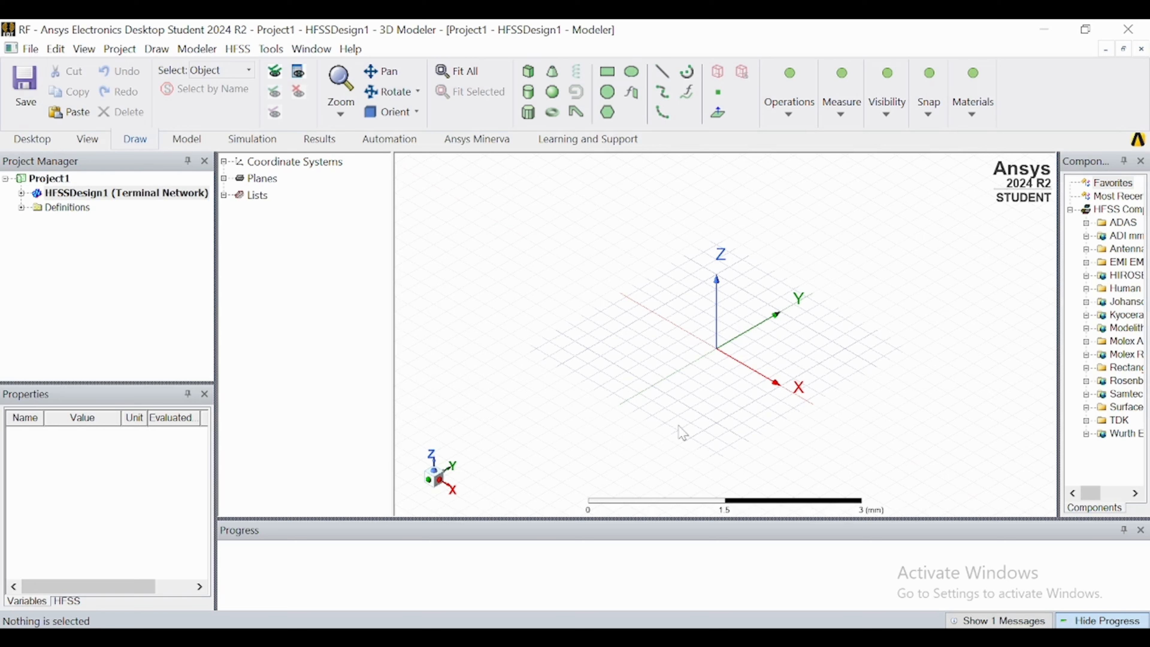
{"action": "left_click", "coordinate": [530, 81]}
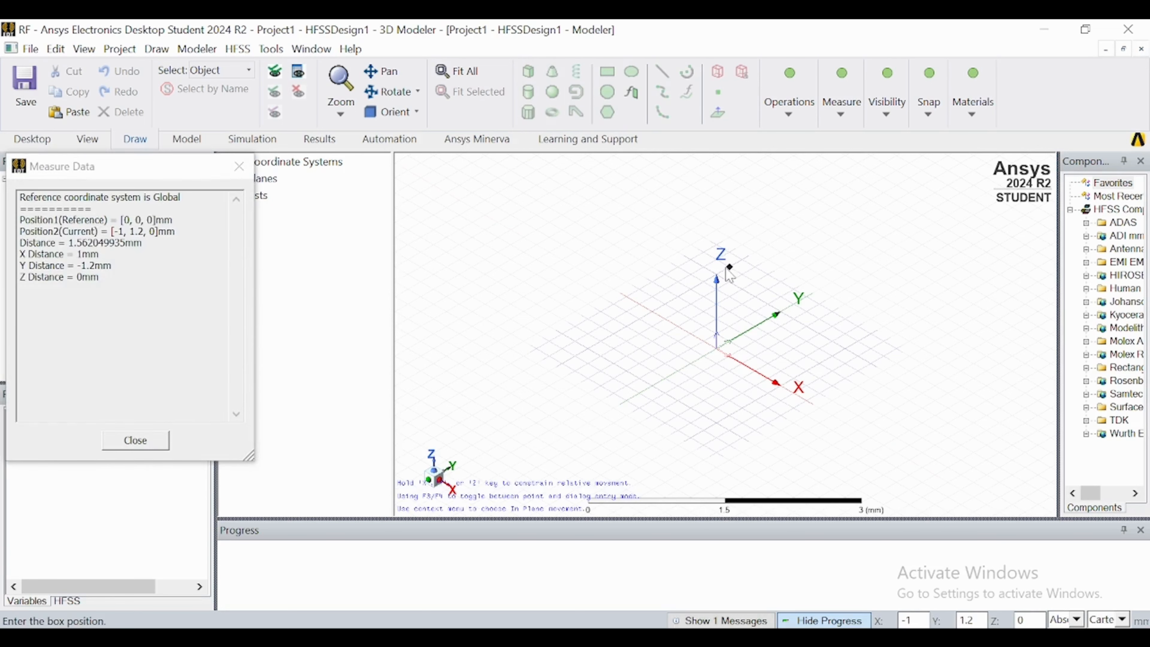
{"action": "left_click", "coordinate": [727, 270]}
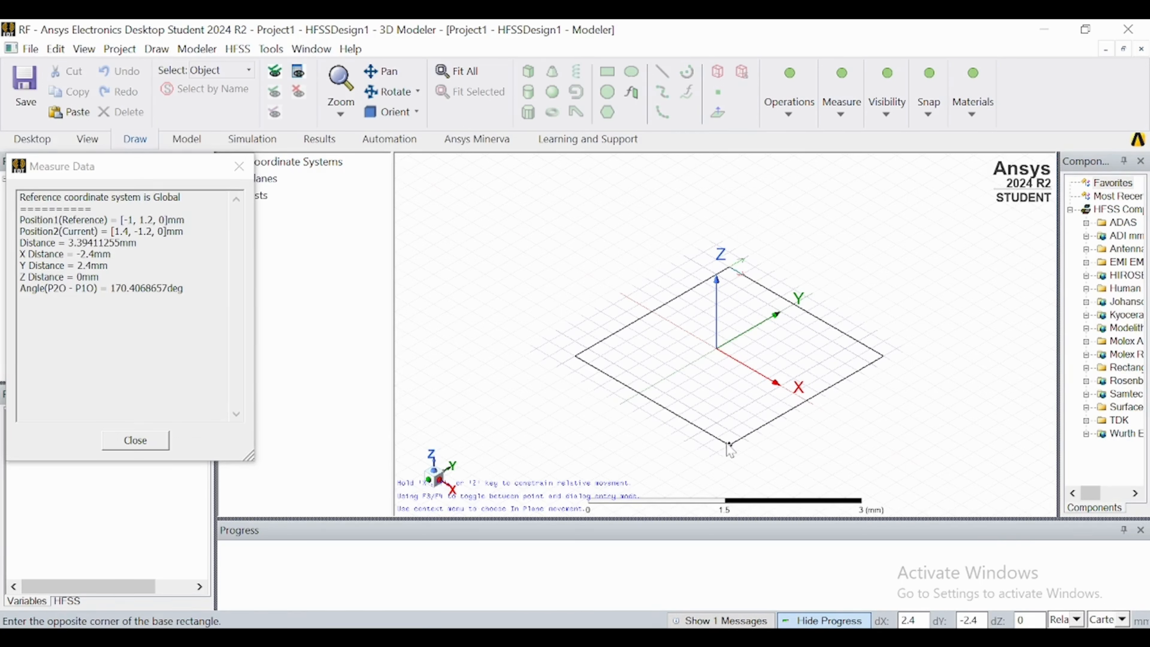
{"action": "left_click", "coordinate": [716, 451]}
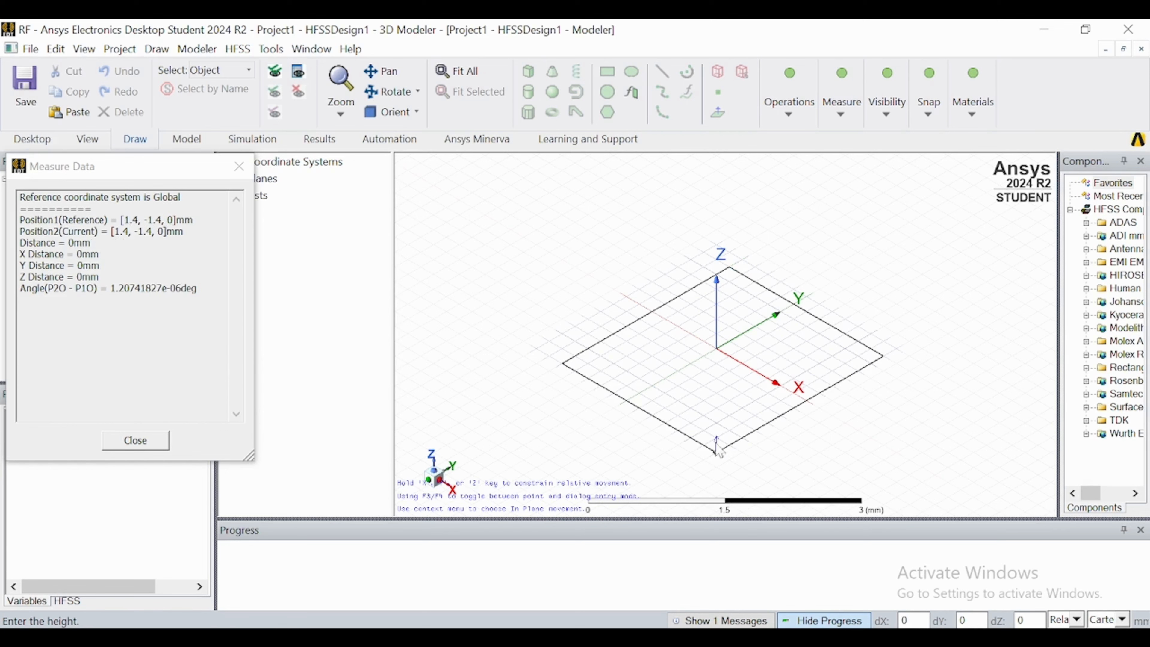
{"action": "left_click", "coordinate": [717, 442]}
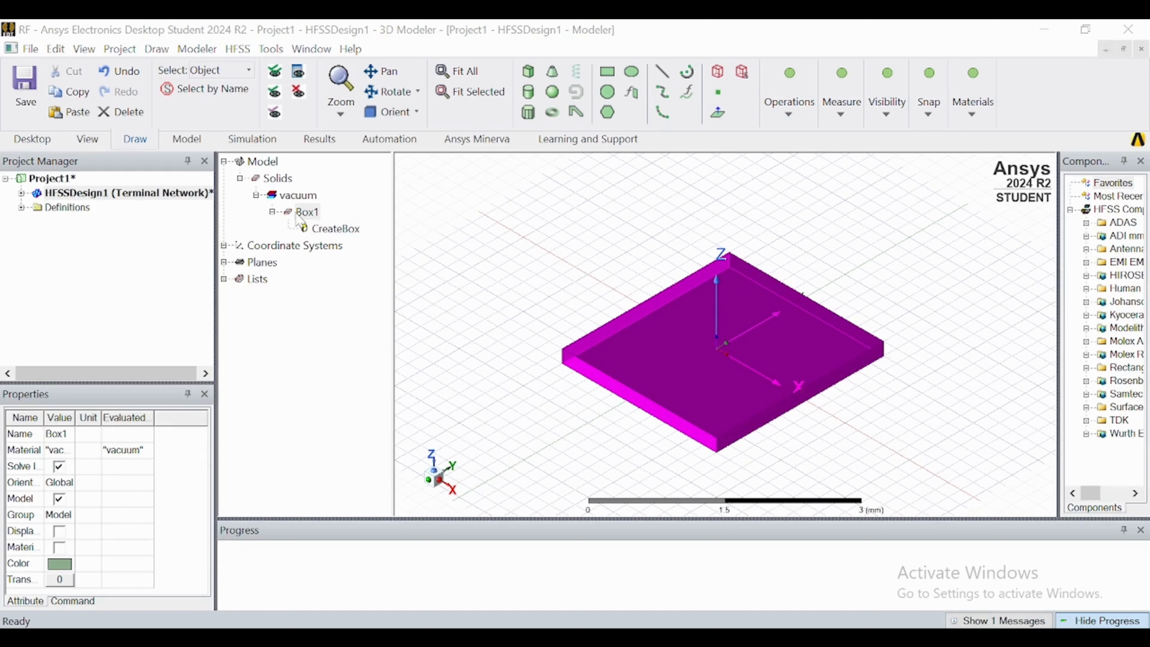
Rename the box as Substrate and assign it the FR4_epoxy material.
{"action": "double_click", "coordinate": [306, 212]}
{"action": "type", "text": "Substrate"}
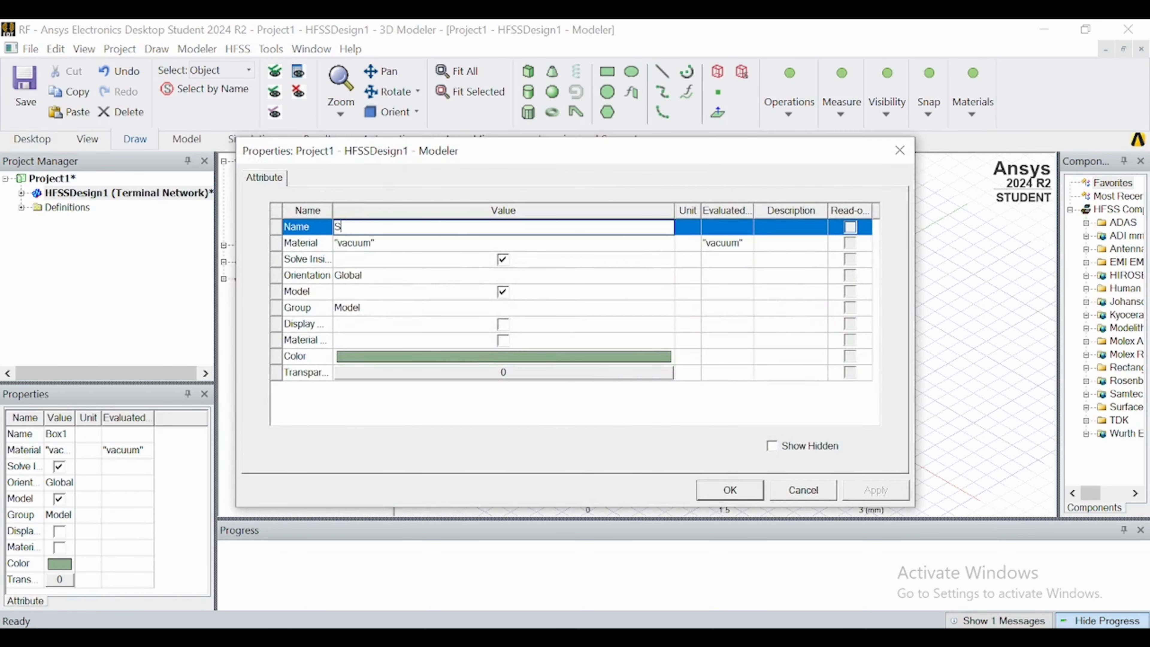
{"action": "left_click", "coordinate": [409, 243]}
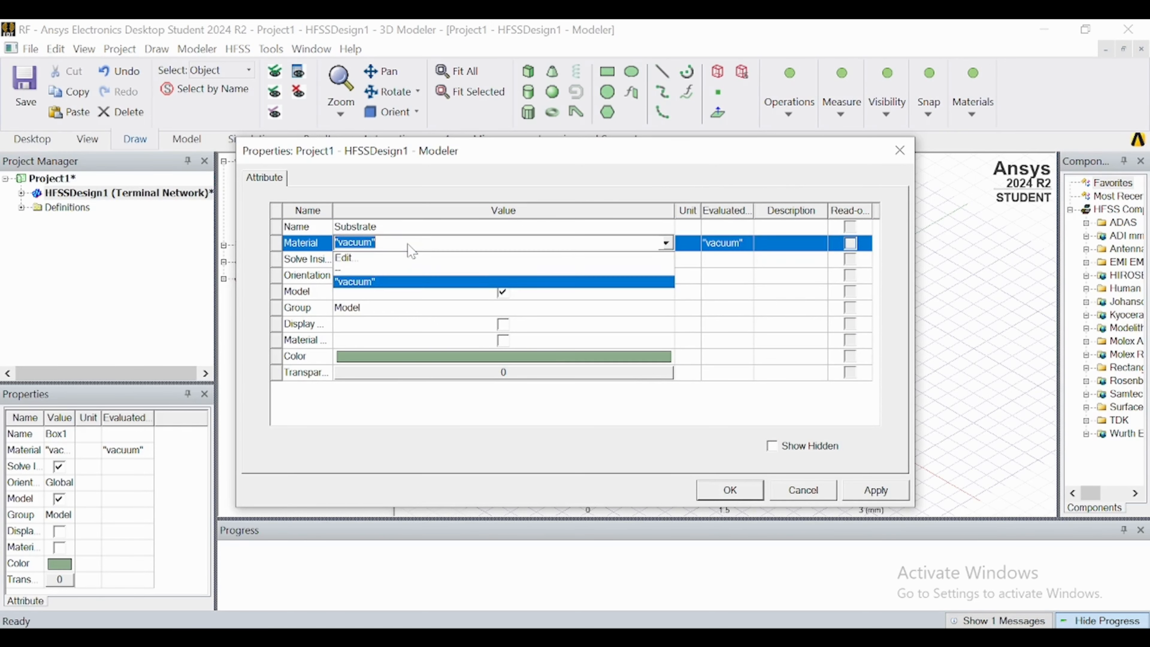
{"action": "left_click", "coordinate": [381, 258]}
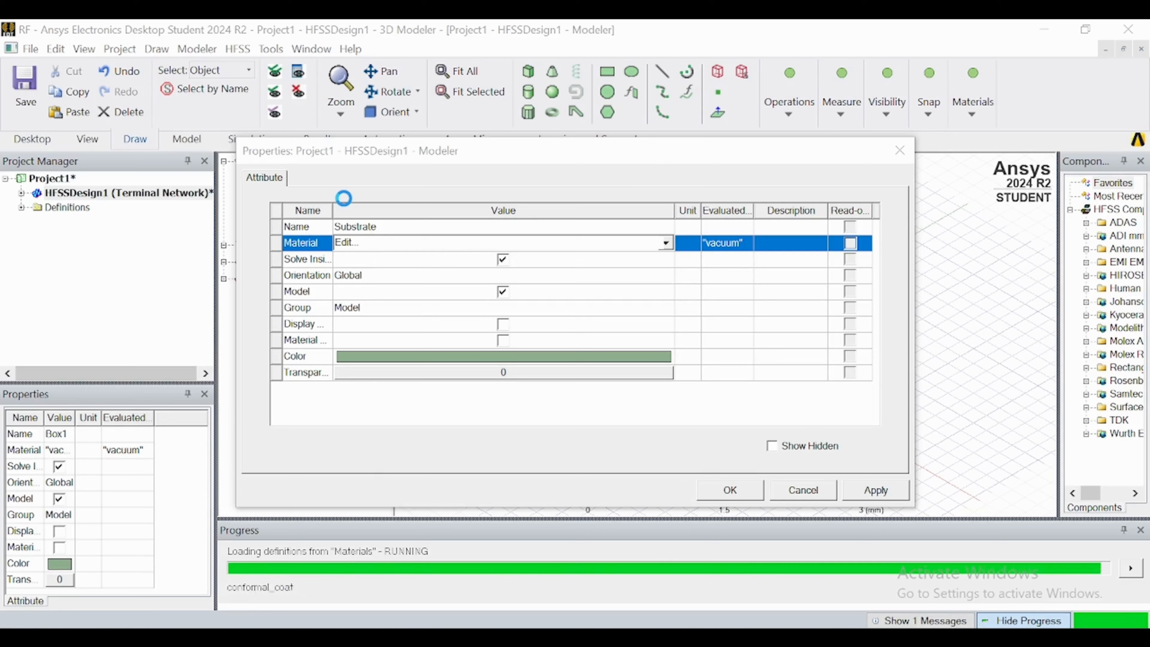
{"action": "type", "text": "FR4"}
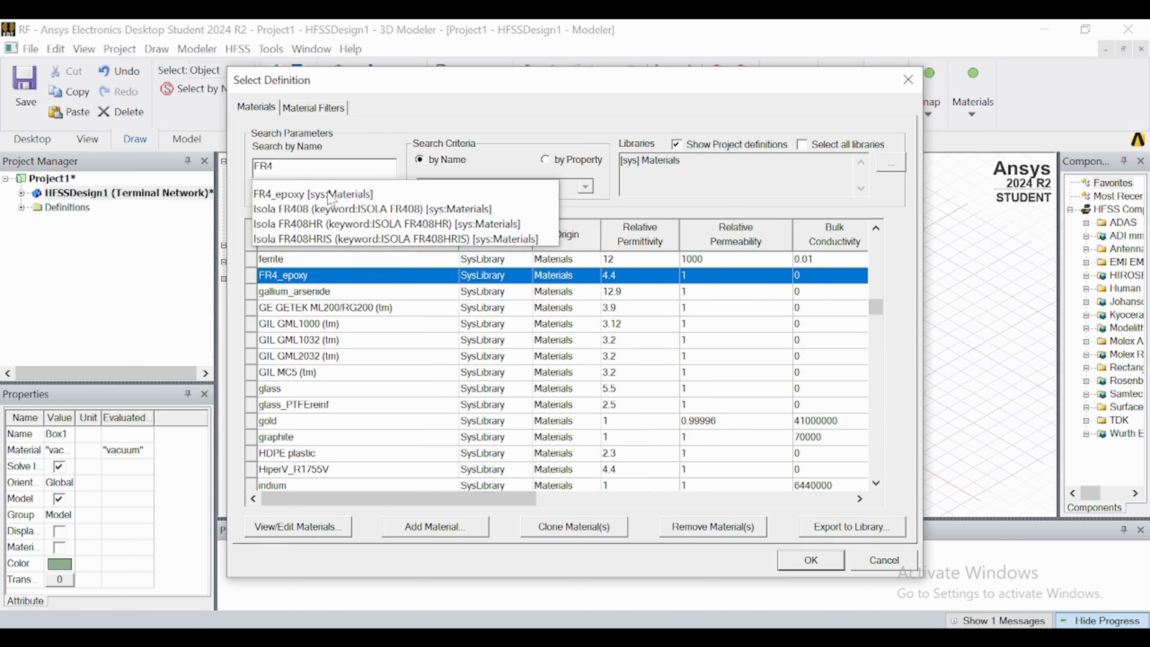
{"action": "key", "text": "Down"}
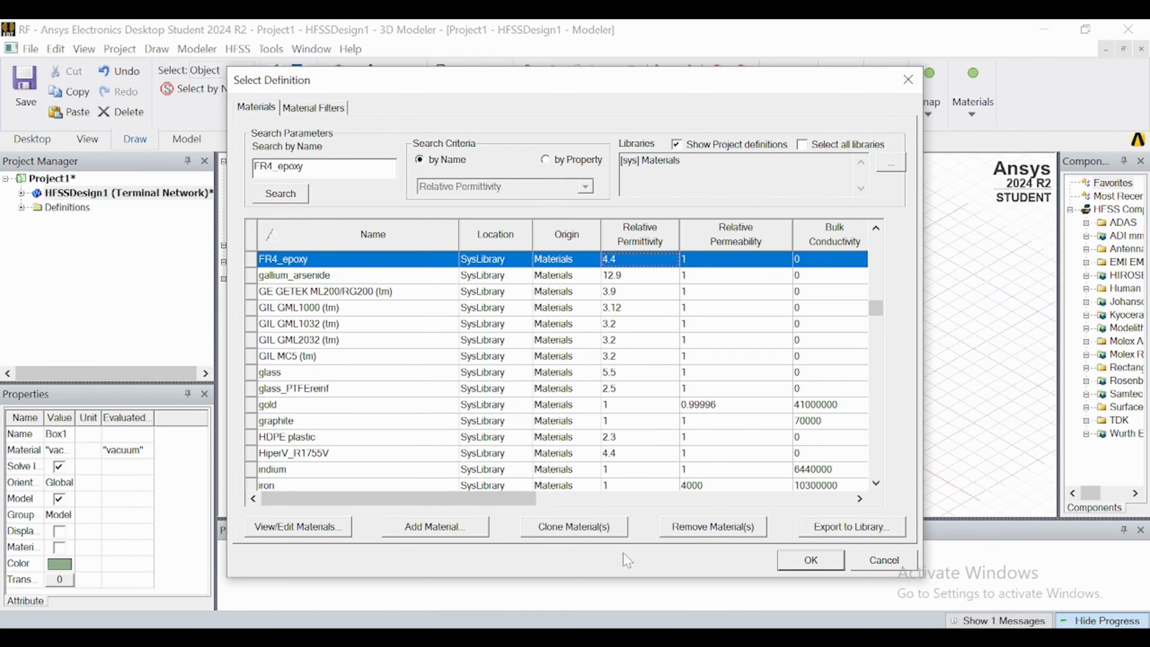
{"action": "left_click", "coordinate": [811, 561]}
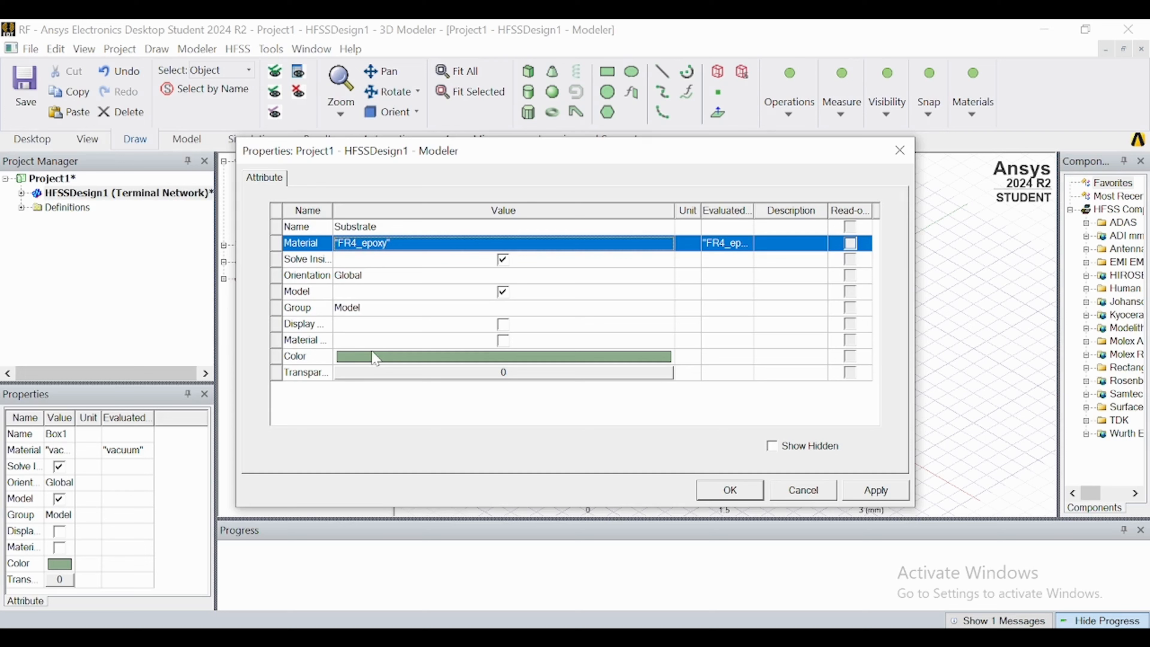
Change the substrate's colour to light grey (192, 192, 192) and apply its attributes.
{"action": "left_click", "coordinate": [405, 362]}
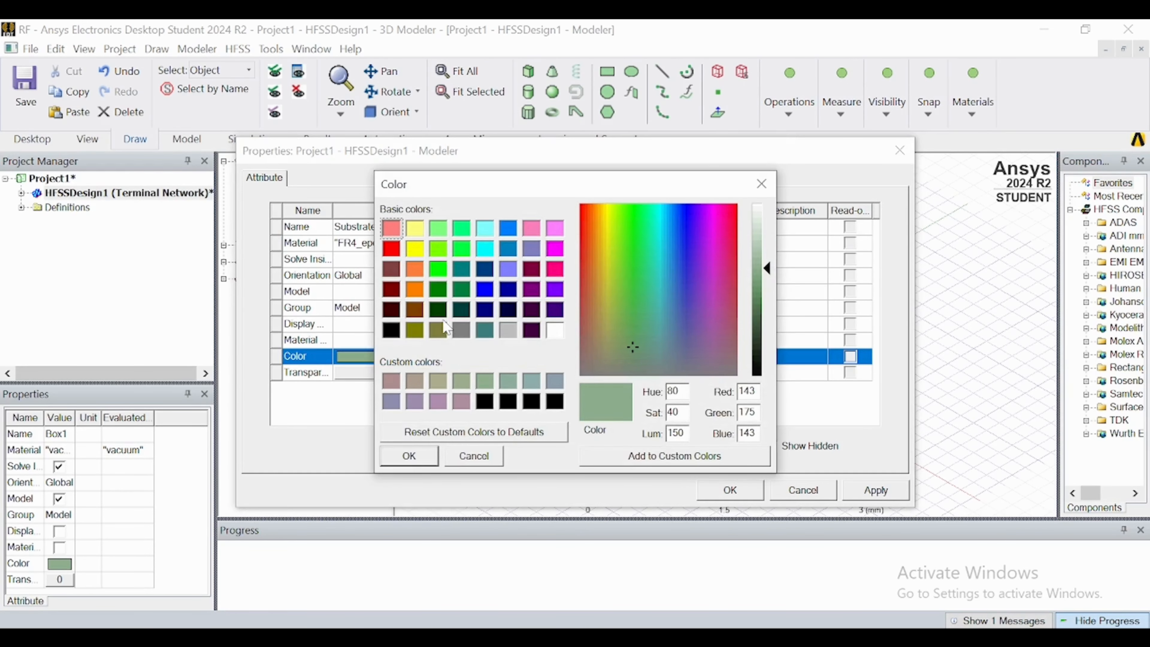
{"action": "left_click", "coordinate": [462, 335]}
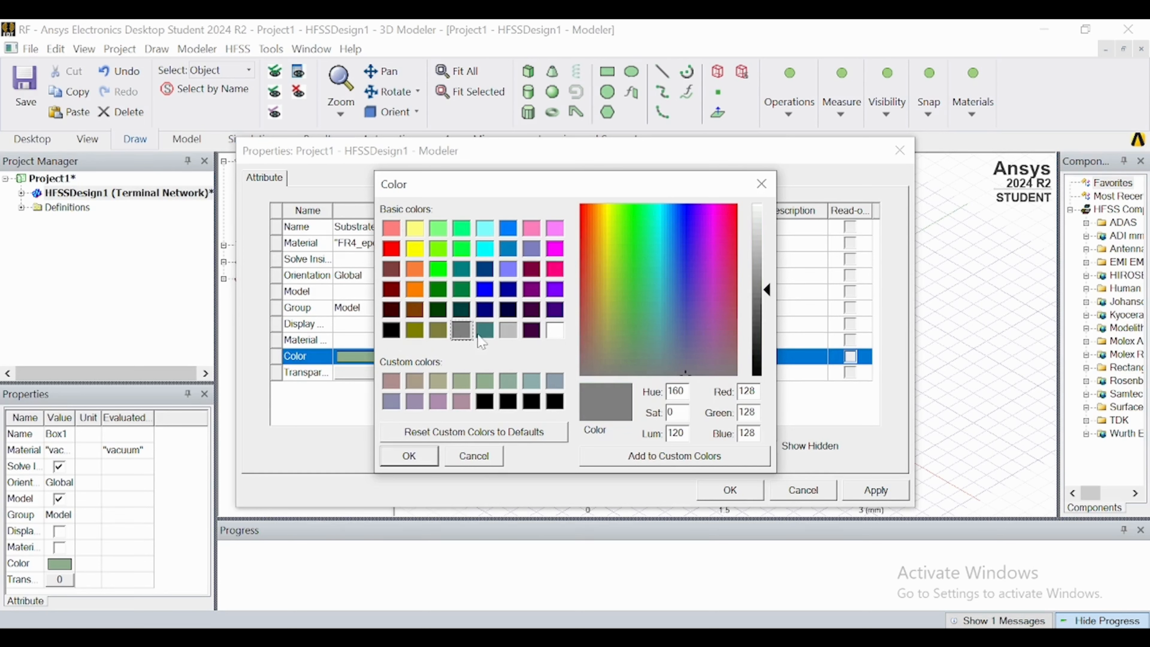
{"action": "left_click", "coordinate": [509, 331]}
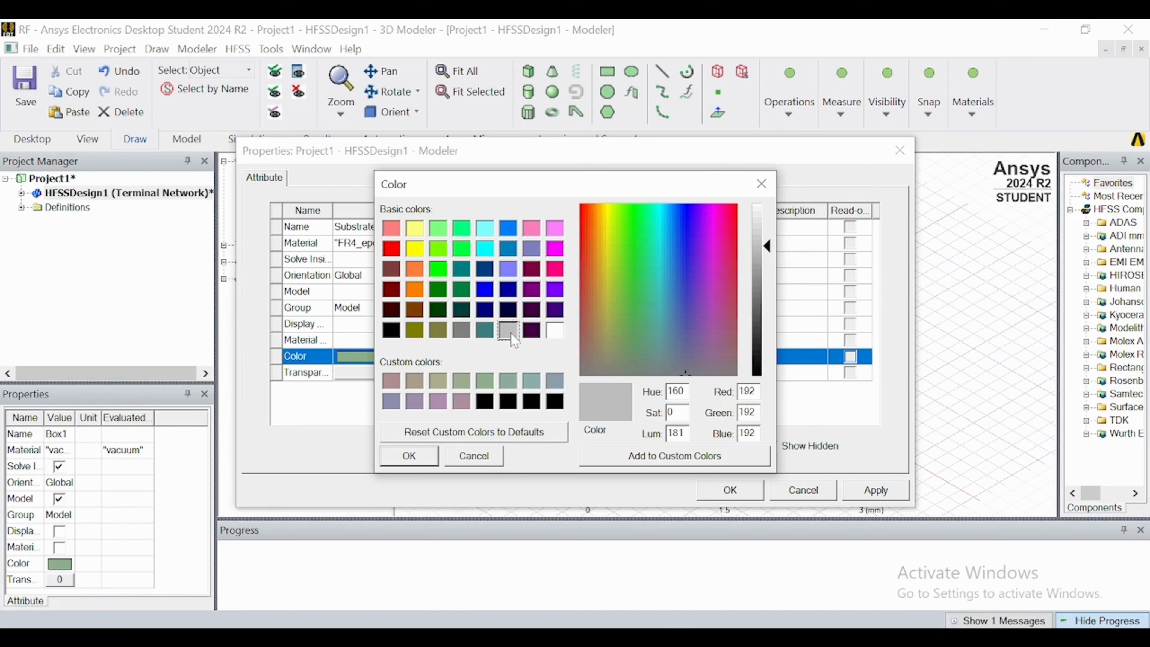
{"action": "left_click", "coordinate": [429, 462]}
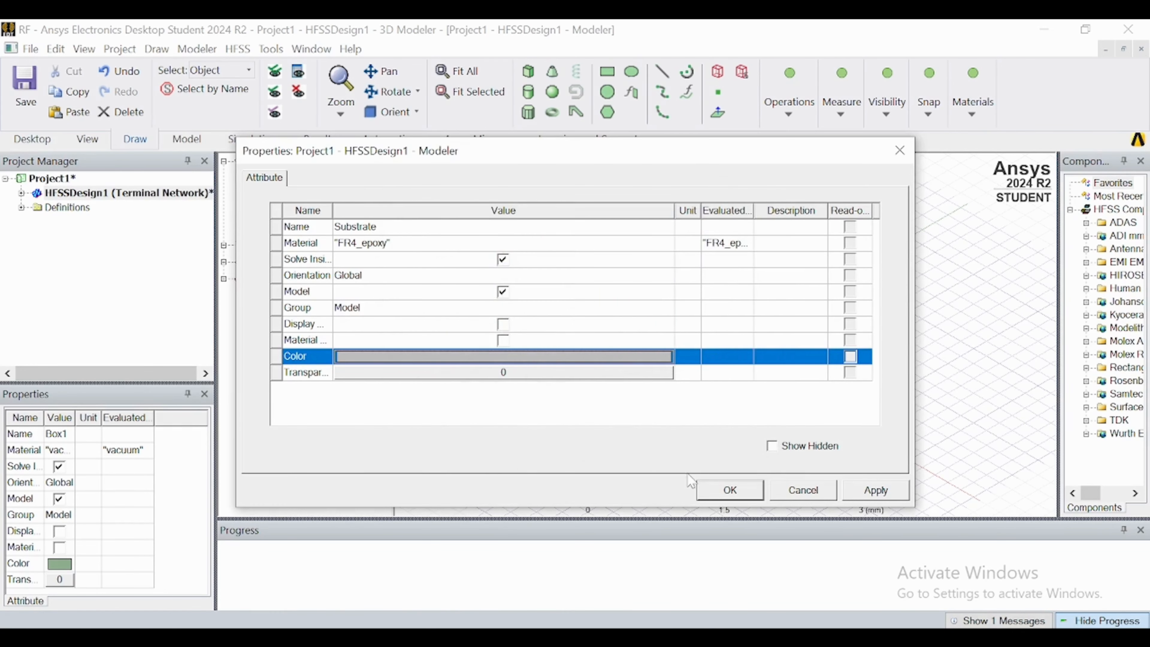
{"action": "left_click", "coordinate": [730, 490]}
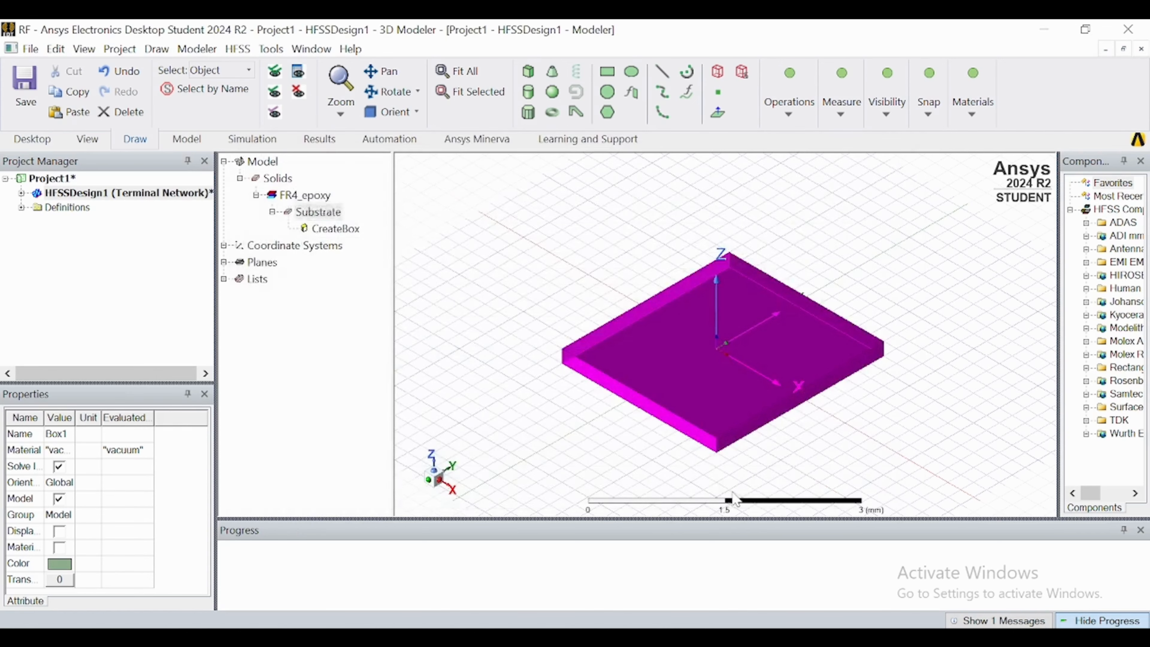
{"action": "left_click", "coordinate": [526, 303]}
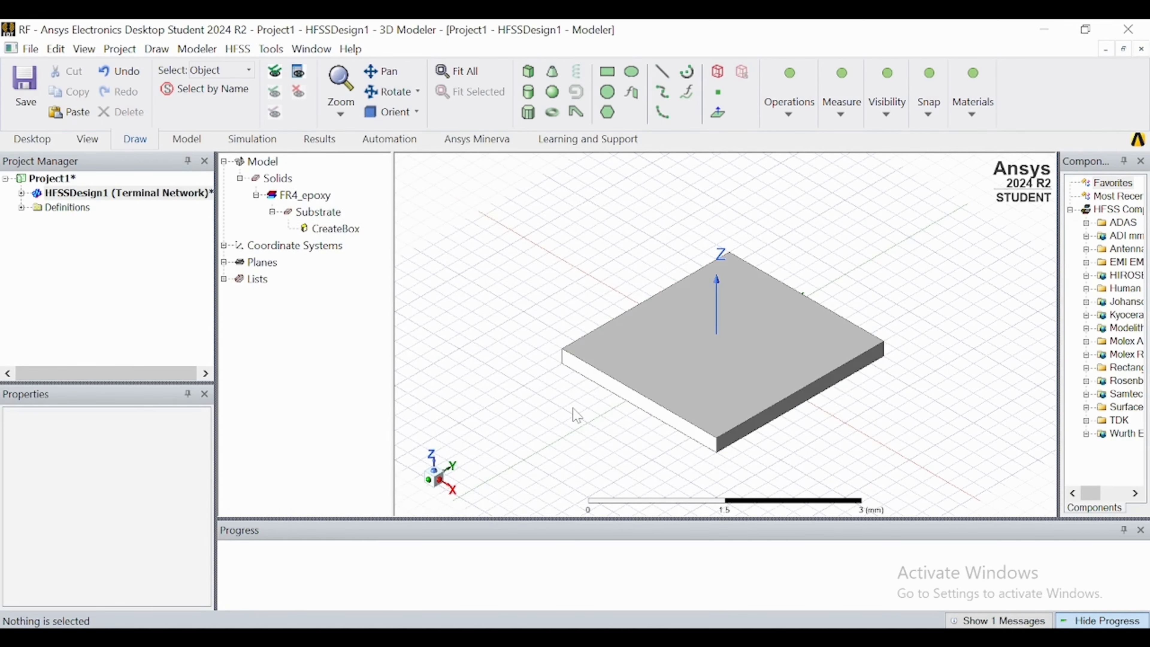
Set the substrate box's X size to 60 mm and its Y size to 62 mm.
{"action": "double_click", "coordinate": [334, 229]}
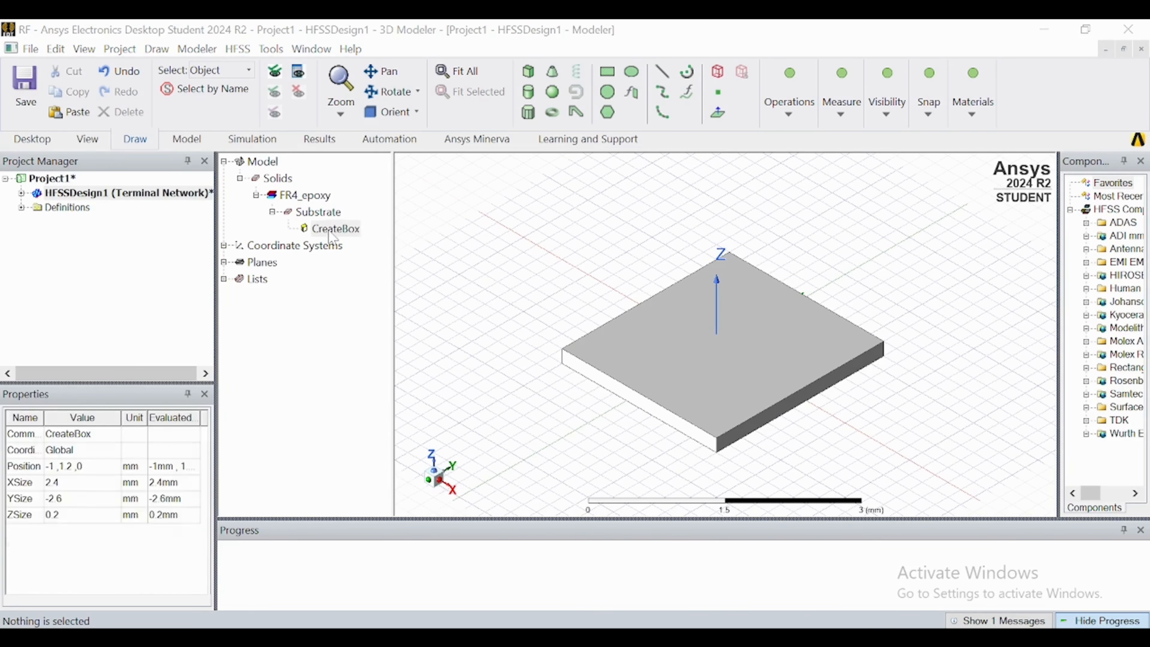
{"action": "left_click", "coordinate": [345, 275]}
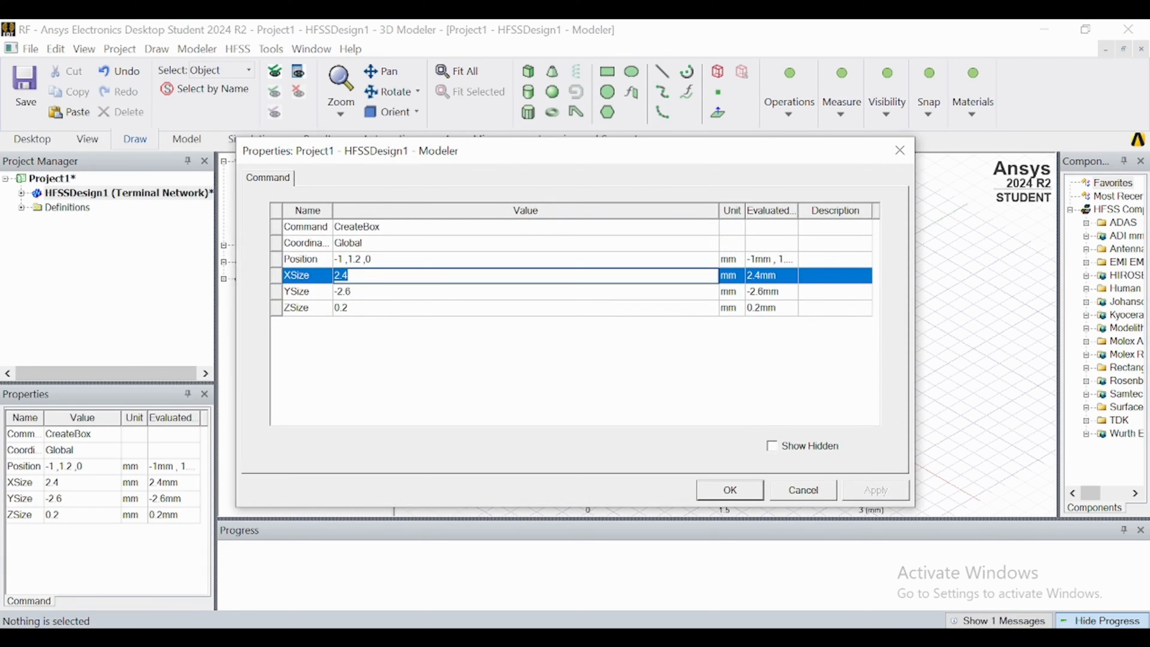
{"action": "type", "text": "60"}
{"action": "left_click", "coordinate": [363, 291]}
{"action": "type", "text": "62"}
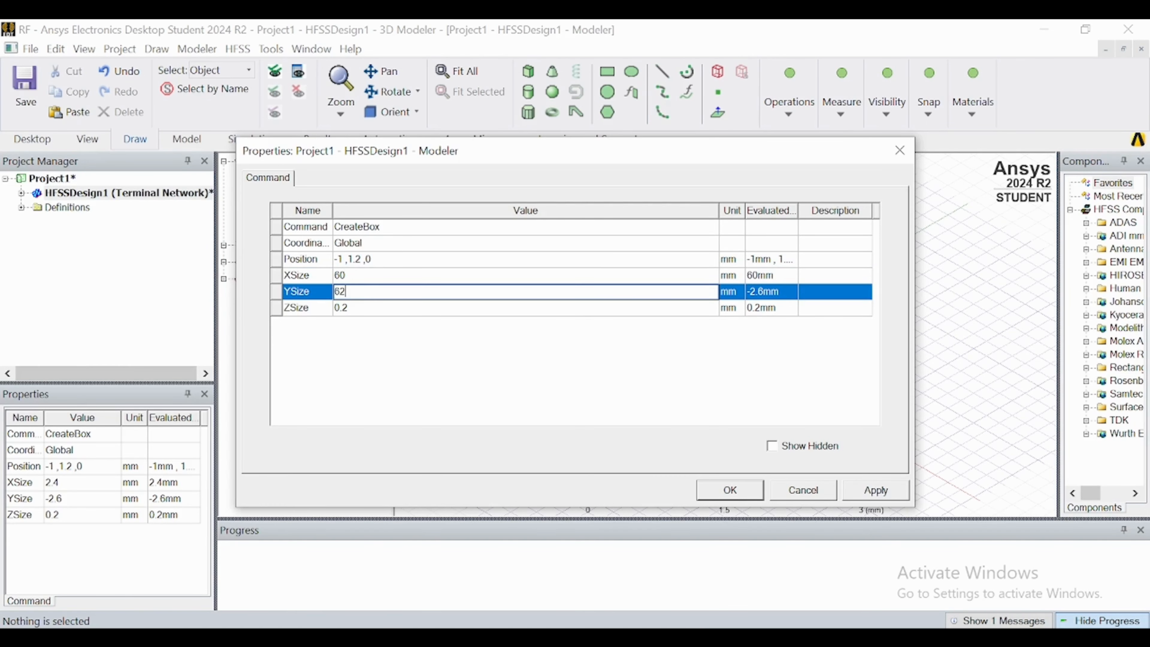
{"action": "key", "text": "Return"}
Set the substrate box's Z size to 1.6 mm.
{"action": "left_click", "coordinate": [358, 284]}
{"action": "left_click", "coordinate": [357, 308]}
{"action": "type", "text": "1."}
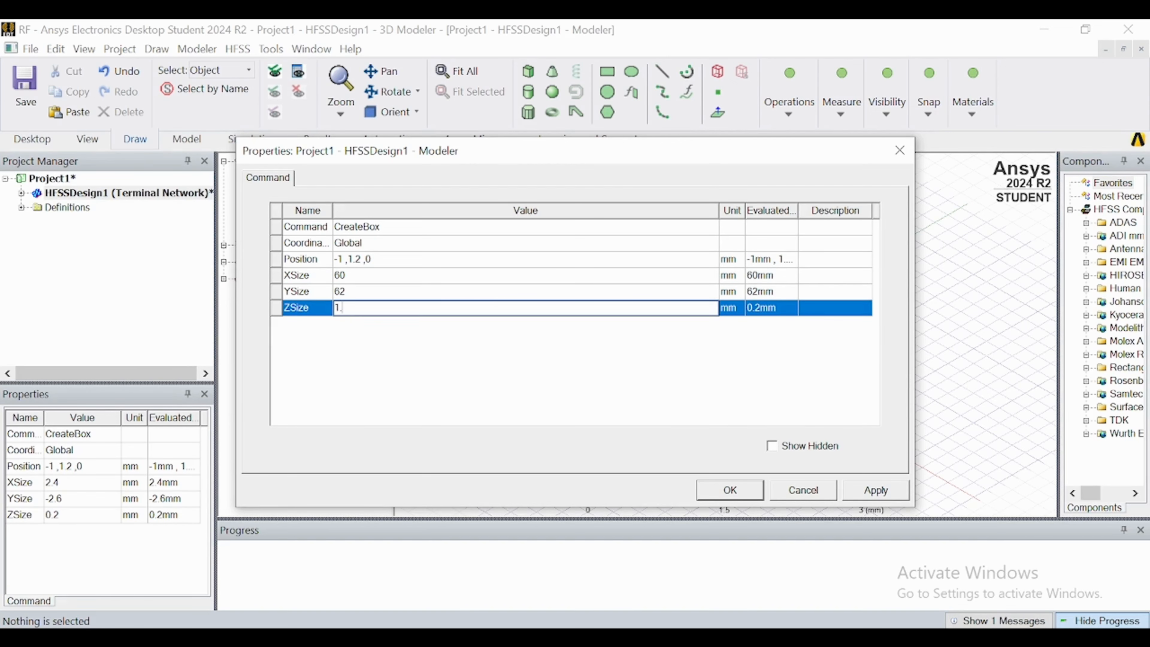
{"action": "type", "text": "52"}
{"action": "key", "text": "BackSpace"}
{"action": "key", "text": "BackSpace"}
{"action": "type", "text": "6"}
Centre the substrate on the origin by setting its position to -60/2, -62/2, 0, and fit the whole model in view.
{"action": "left_click", "coordinate": [342, 259]}
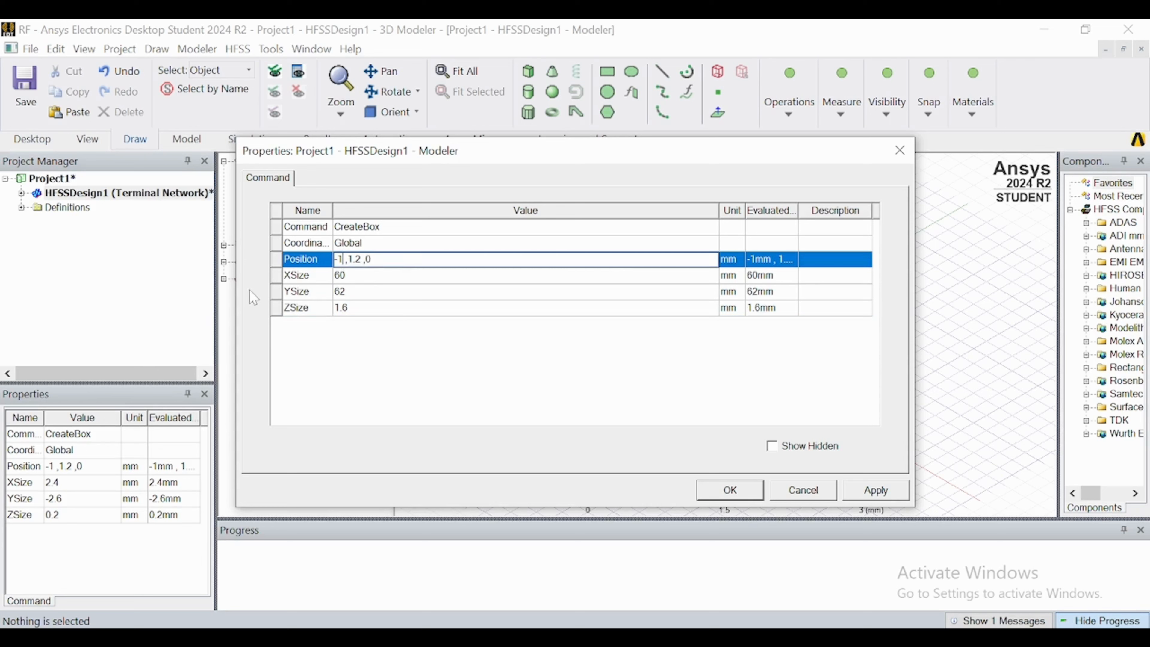
{"action": "key", "text": "BackSpace"}
{"action": "type", "text": "60/2"}
{"action": "key", "text": "BackSpace"}
{"action": "key", "text": "BackSpace"}
{"action": "type", "text": "0"}
{"action": "key", "text": "BackSpace"}
{"action": "key", "text": "BackSpace"}
{"action": "type", "text": "-62/2"}
{"action": "left_click", "coordinate": [730, 490]}
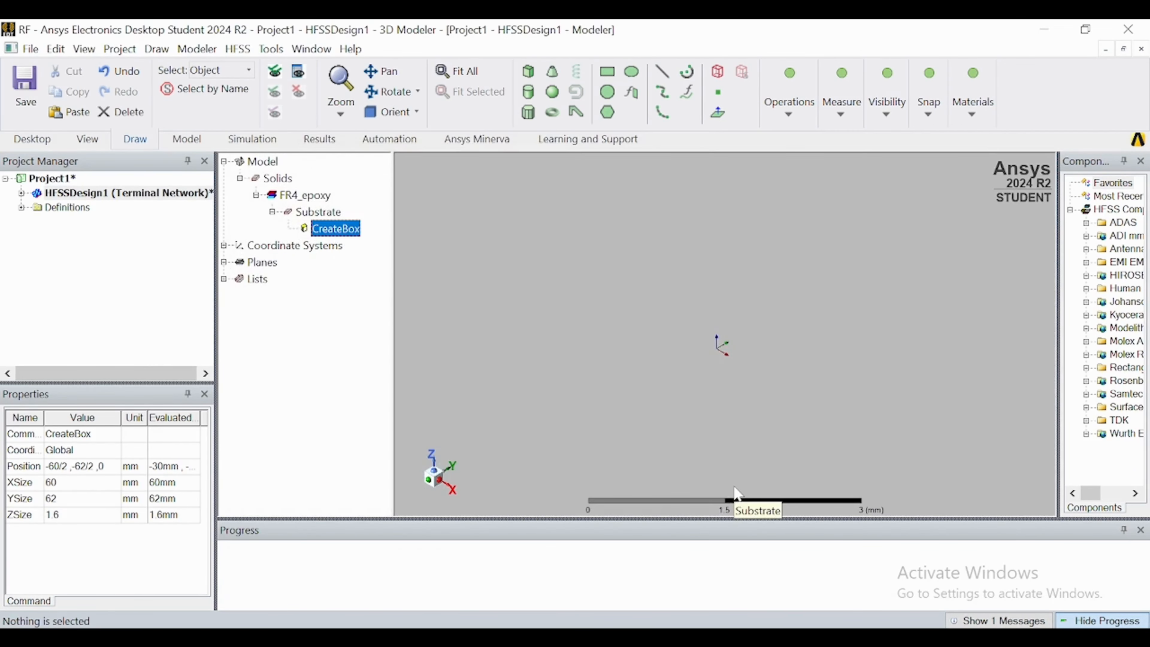
{"action": "left_click", "coordinate": [461, 73]}
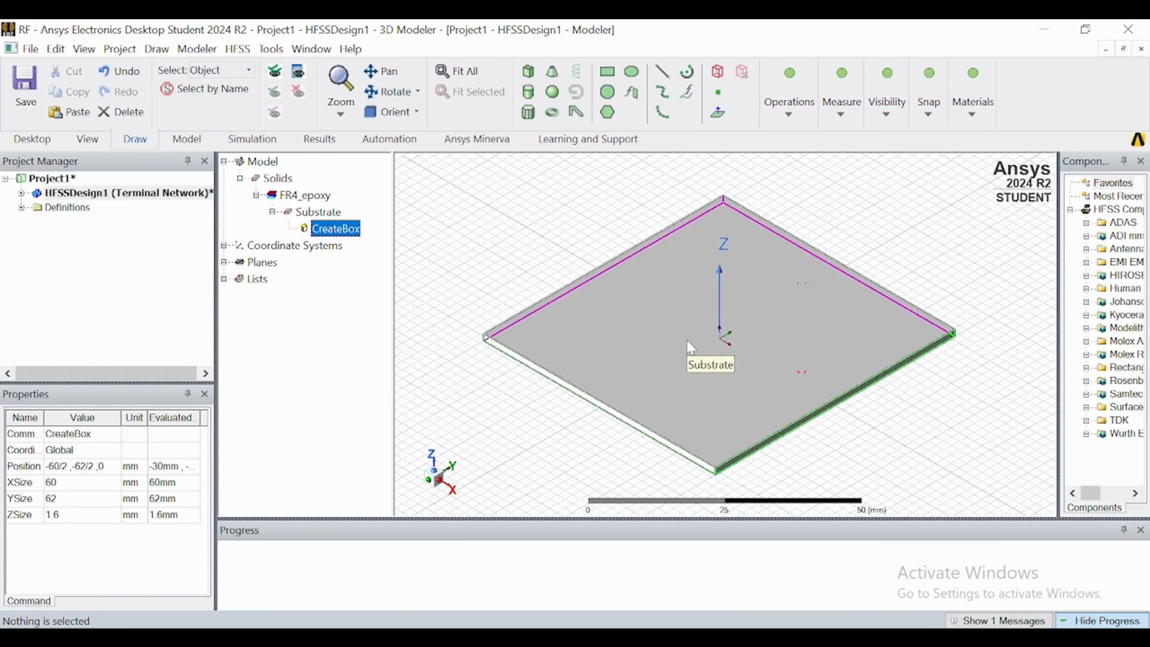
{"action": "scroll", "coordinate": [688, 352], "scroll_direction": "down", "scroll_amount": 1}
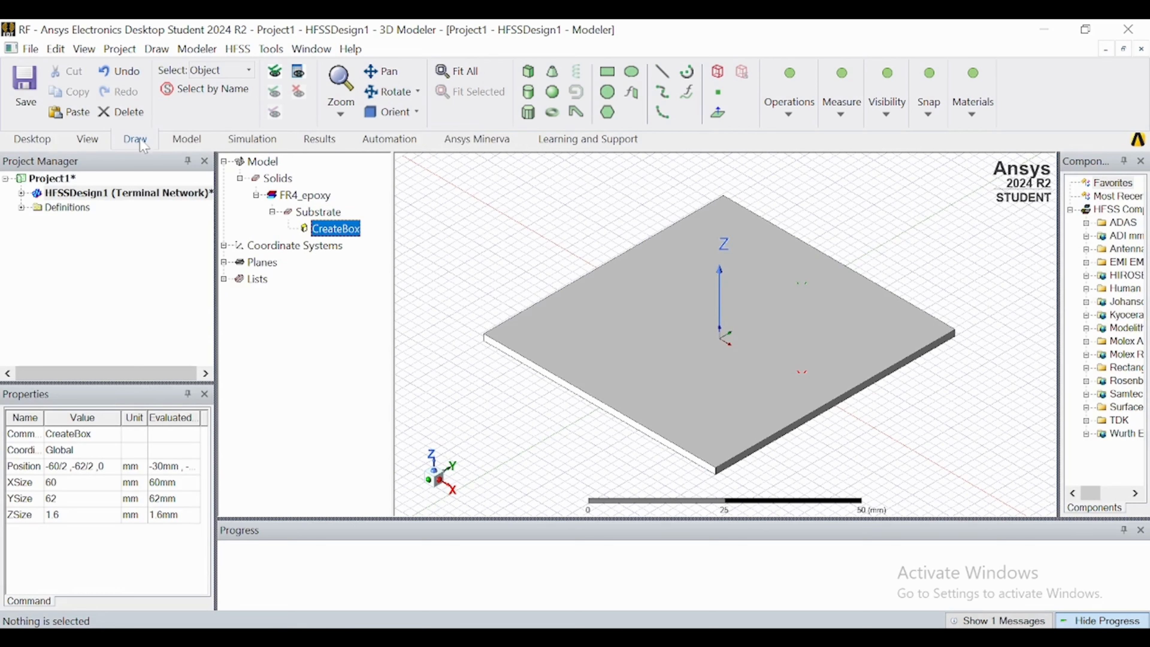
Draw a 60 by 62 mm rectangle at Z = 0 covering the substrate's bottom face from corner (-30, -31) to (30, 31).
{"action": "left_click", "coordinate": [416, 113]}
{"action": "left_click", "coordinate": [422, 150]}
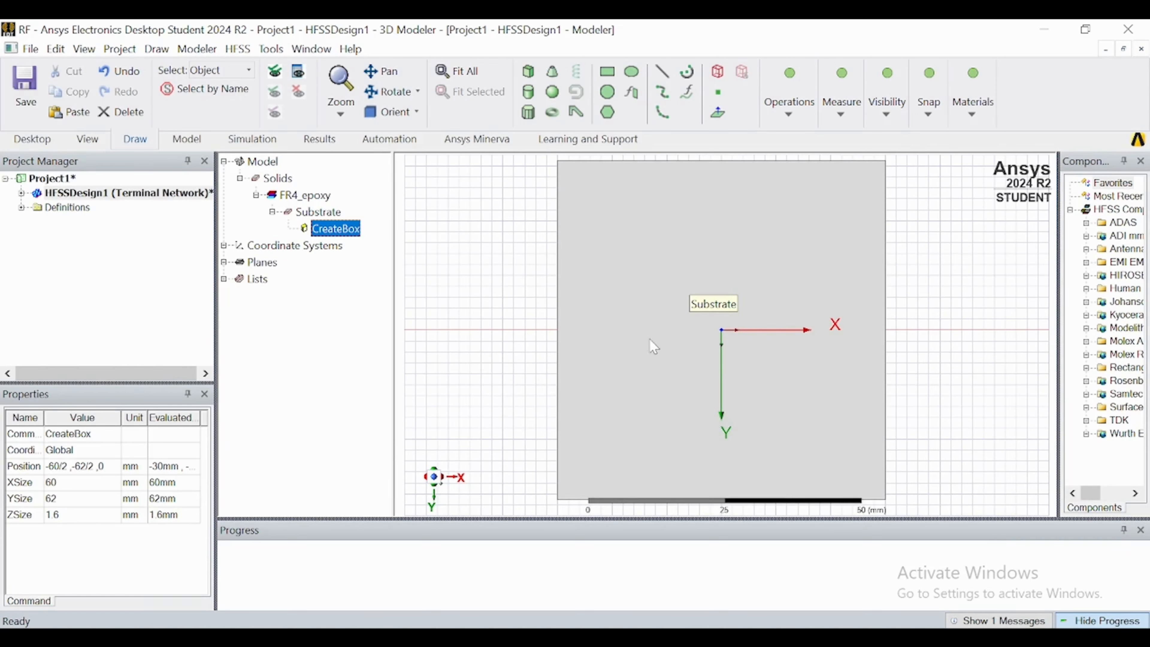
{"action": "left_click", "coordinate": [607, 73]}
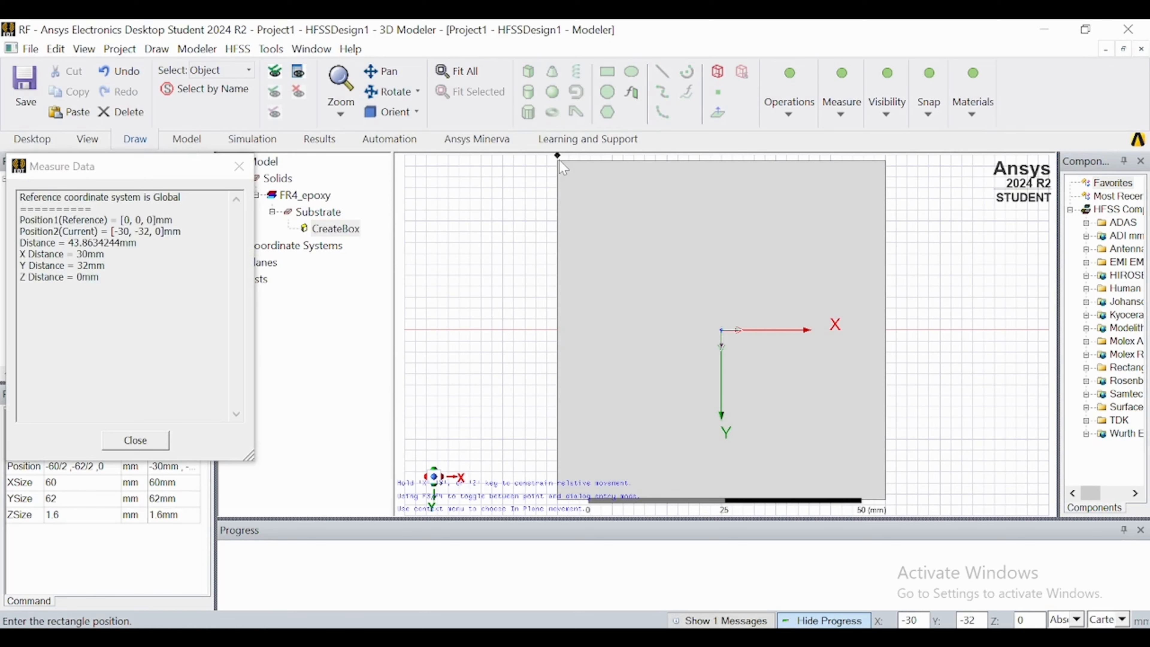
{"action": "scroll", "coordinate": [559, 162], "scroll_direction": "up", "scroll_amount": 4}
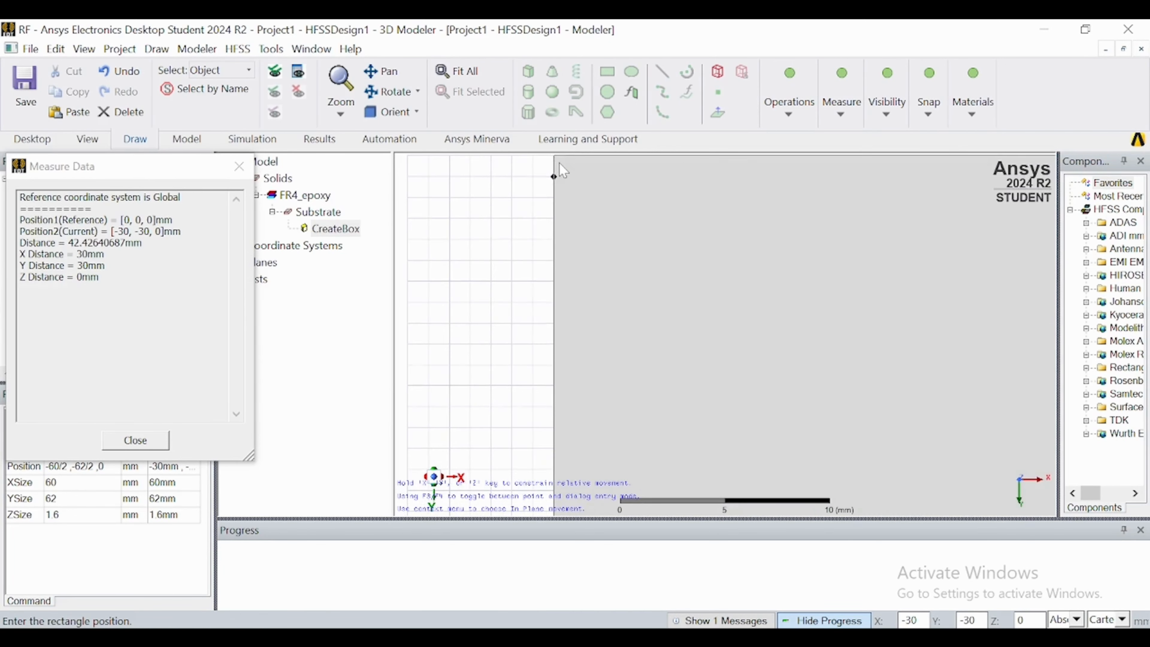
{"action": "left_click", "coordinate": [550, 160]}
{"action": "scroll", "coordinate": [550, 160], "scroll_direction": "down", "scroll_amount": 6}
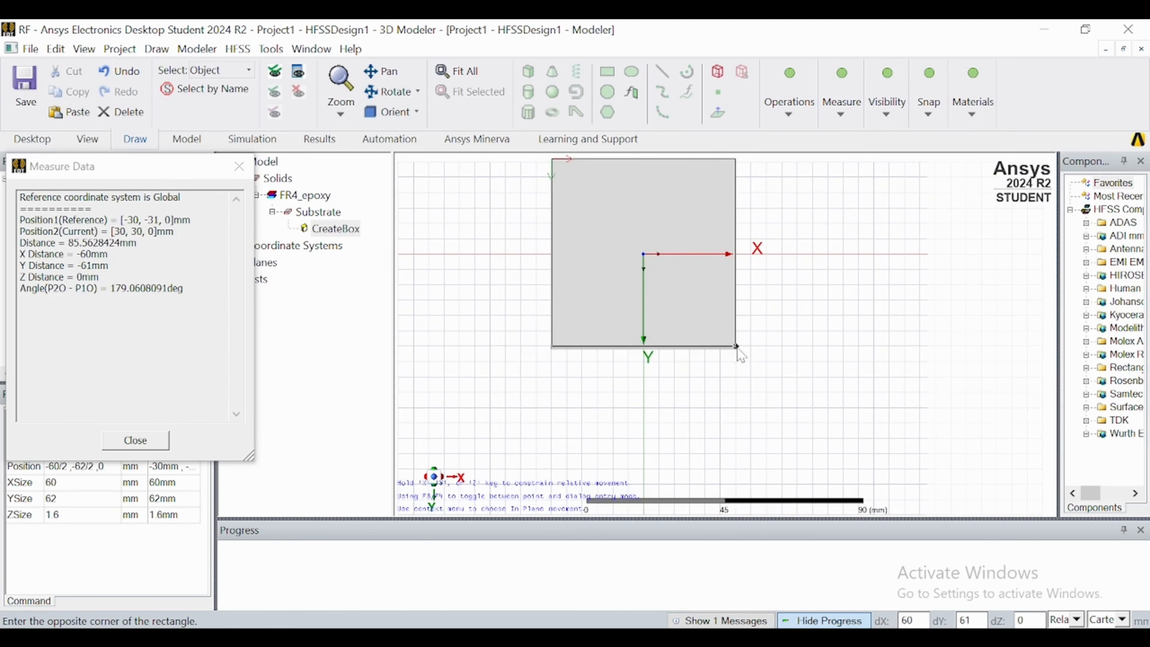
{"action": "scroll", "coordinate": [737, 352], "scroll_direction": "up", "scroll_amount": 4}
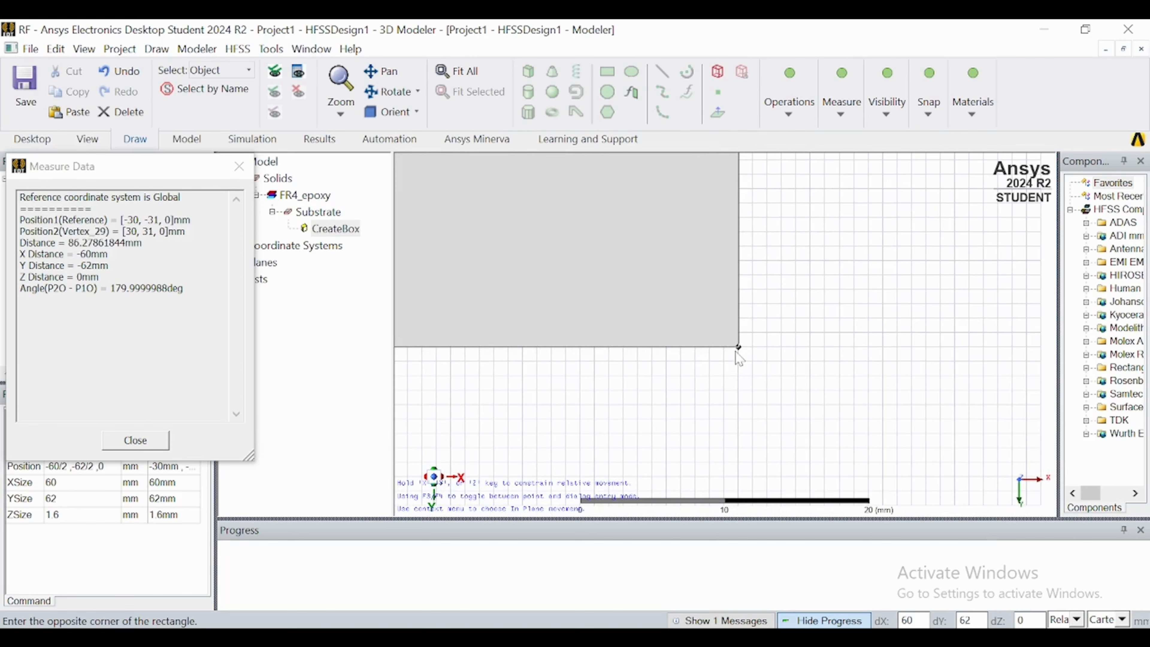
{"action": "left_click", "coordinate": [738, 349]}
{"action": "scroll", "coordinate": [741, 356], "scroll_direction": "down", "scroll_amount": 6}
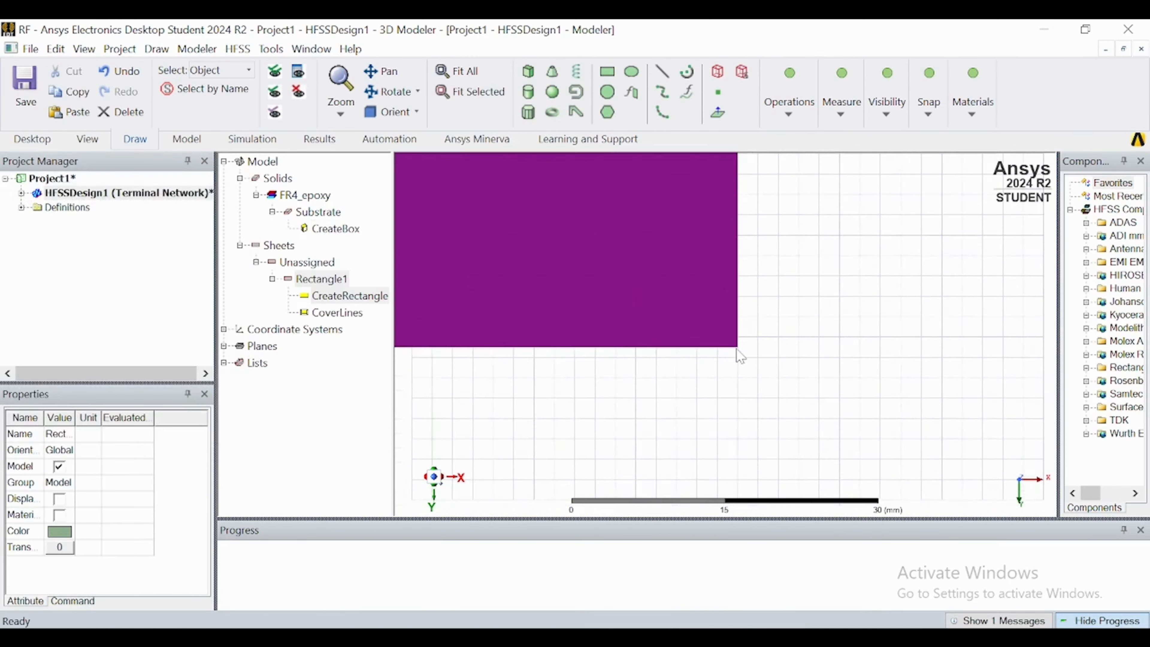
Rename the rectangle beneath the substrate as Ground and set its colour to orange (255, 128, 64).
{"action": "left_click", "coordinate": [322, 284]}
{"action": "double_click", "coordinate": [324, 286]}
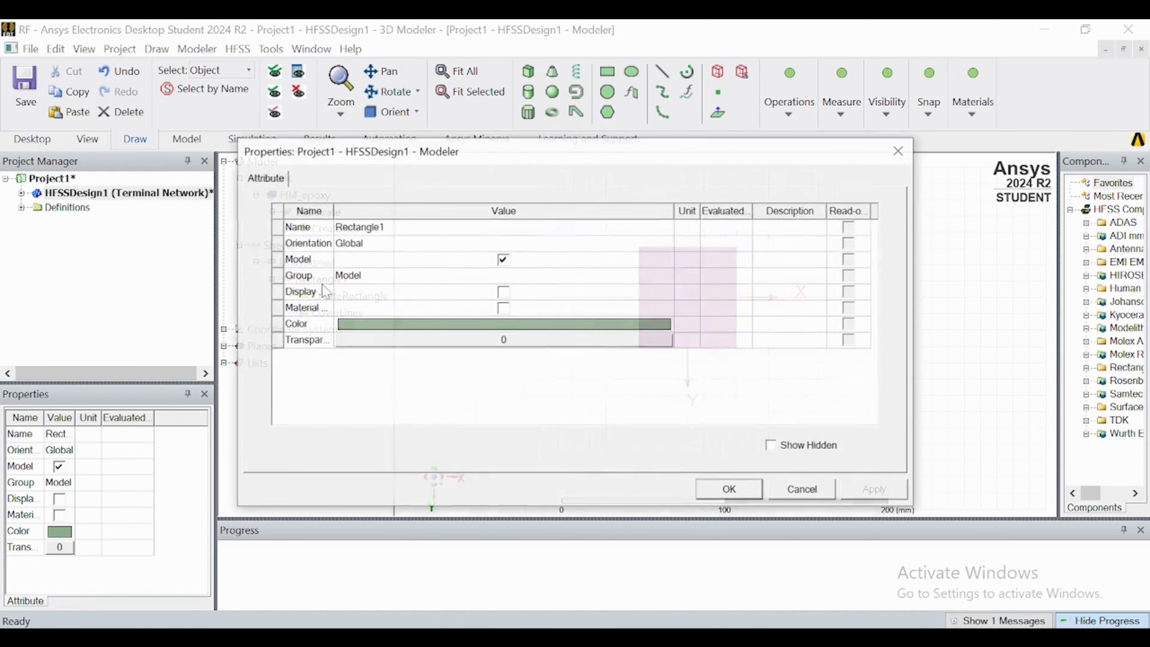
{"action": "left_click", "coordinate": [432, 227]}
{"action": "type", "text": "Ground"}
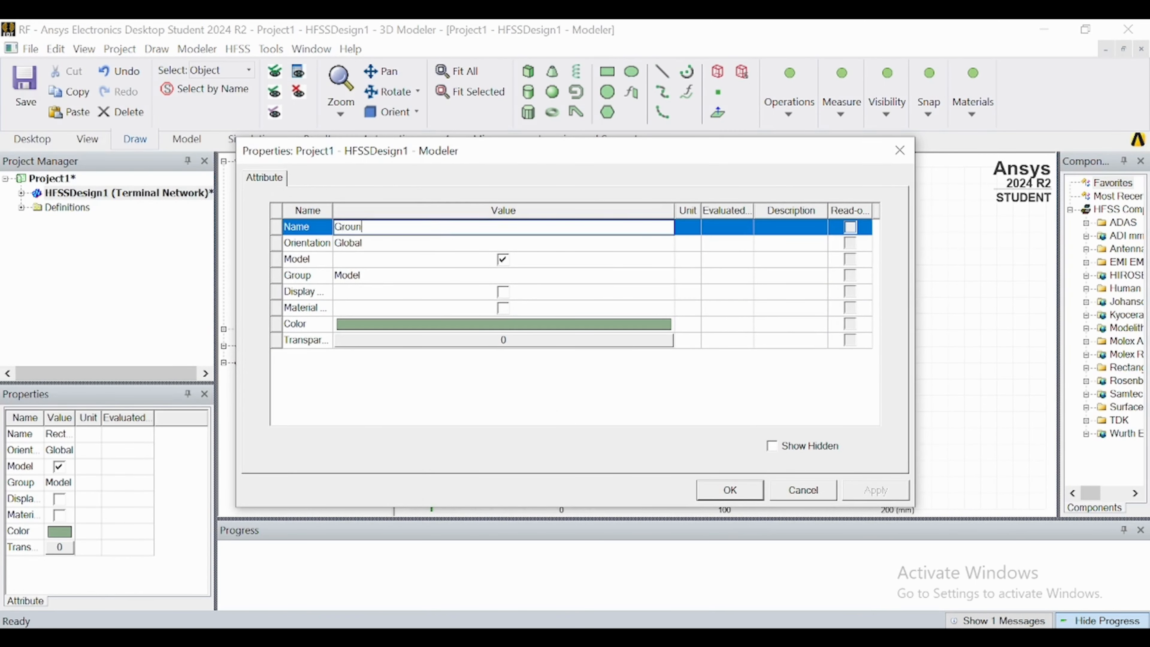
{"action": "left_click", "coordinate": [490, 327]}
{"action": "left_click", "coordinate": [490, 327]}
{"action": "left_click", "coordinate": [418, 272]}
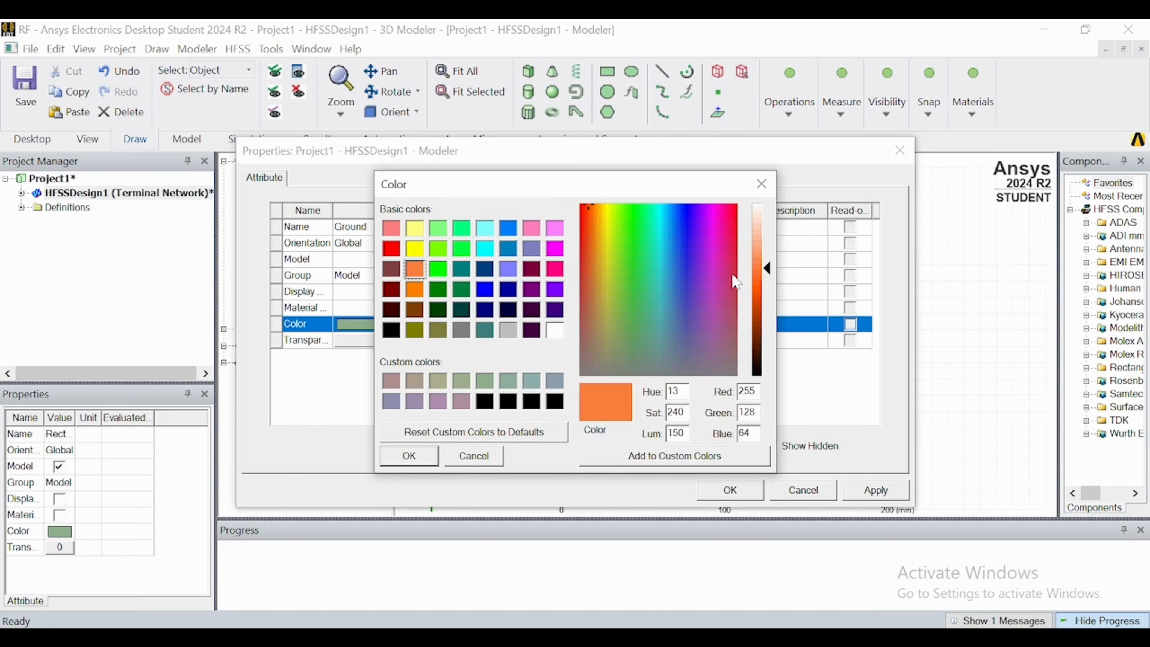
{"action": "left_click", "coordinate": [413, 456]}
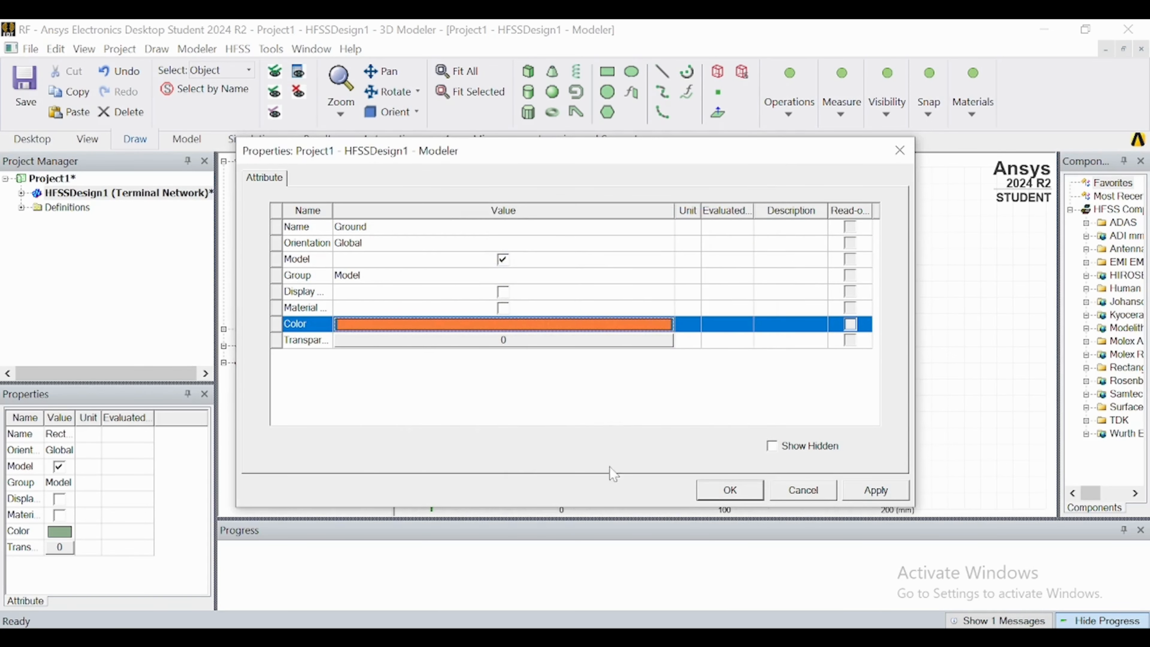
{"action": "left_click", "coordinate": [731, 490]}
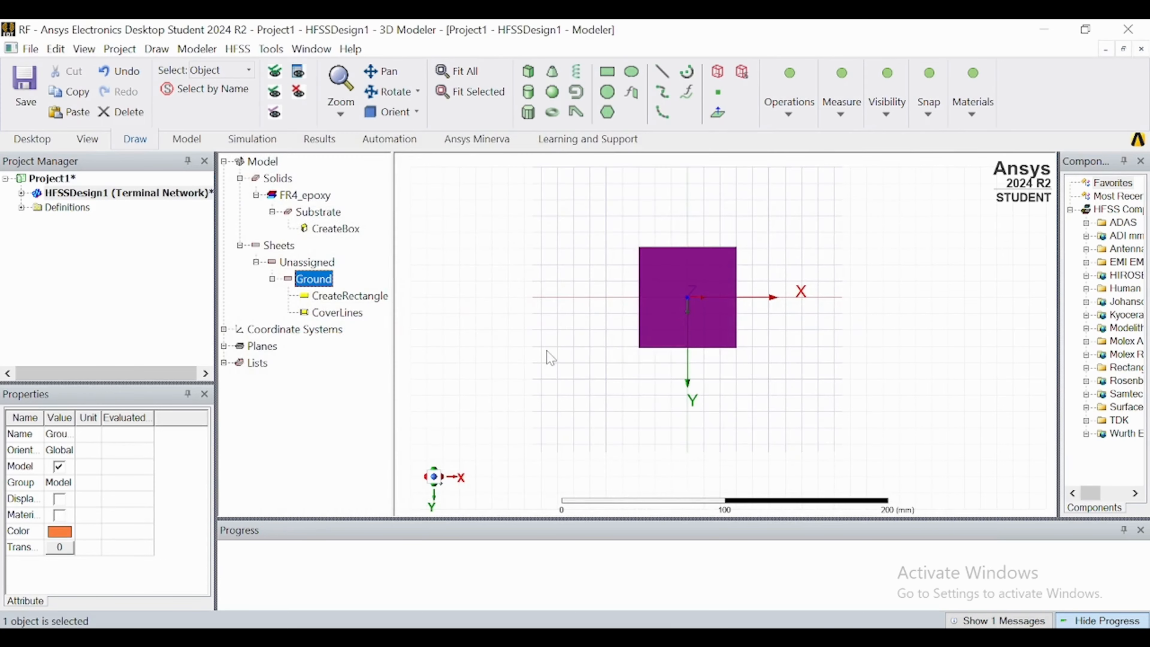
Check the ground rectangle's position and dimensions, clear the selection, and view the model isometrically.
{"action": "double_click", "coordinate": [325, 300]}
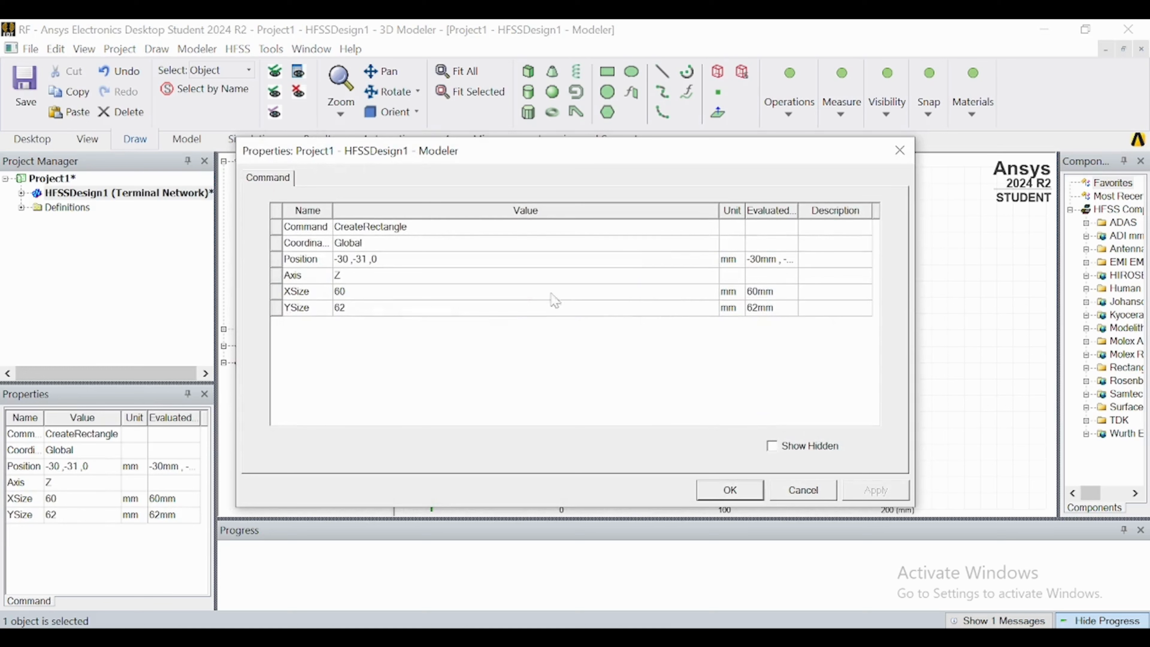
{"action": "left_click", "coordinate": [729, 492]}
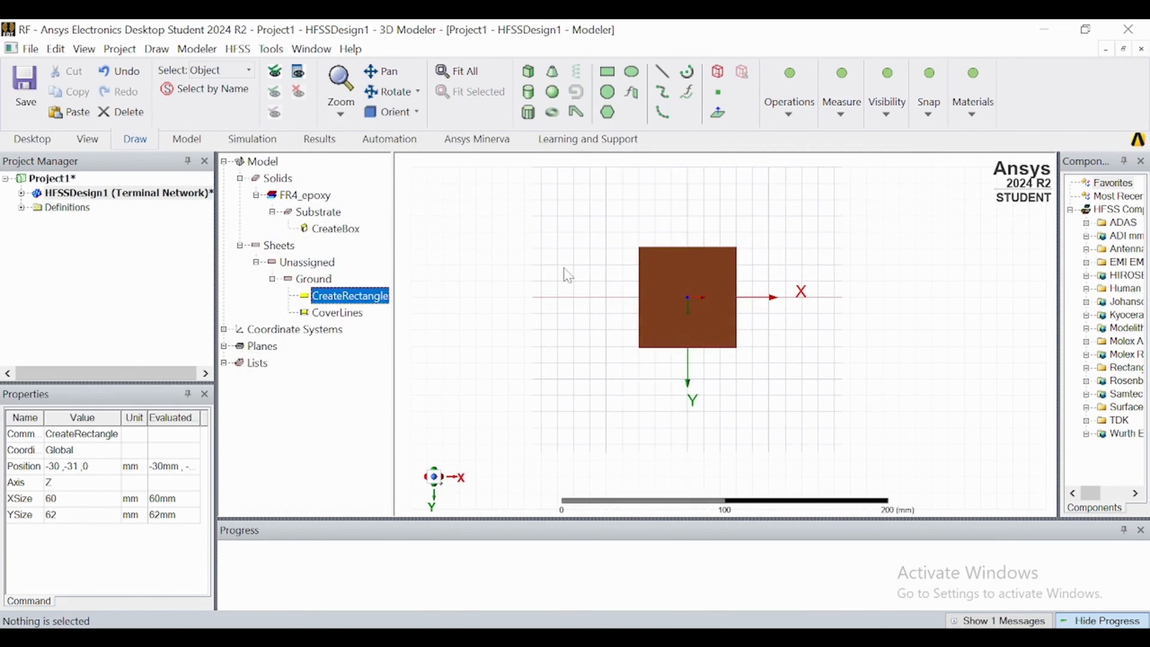
{"action": "left_click", "coordinate": [559, 267]}
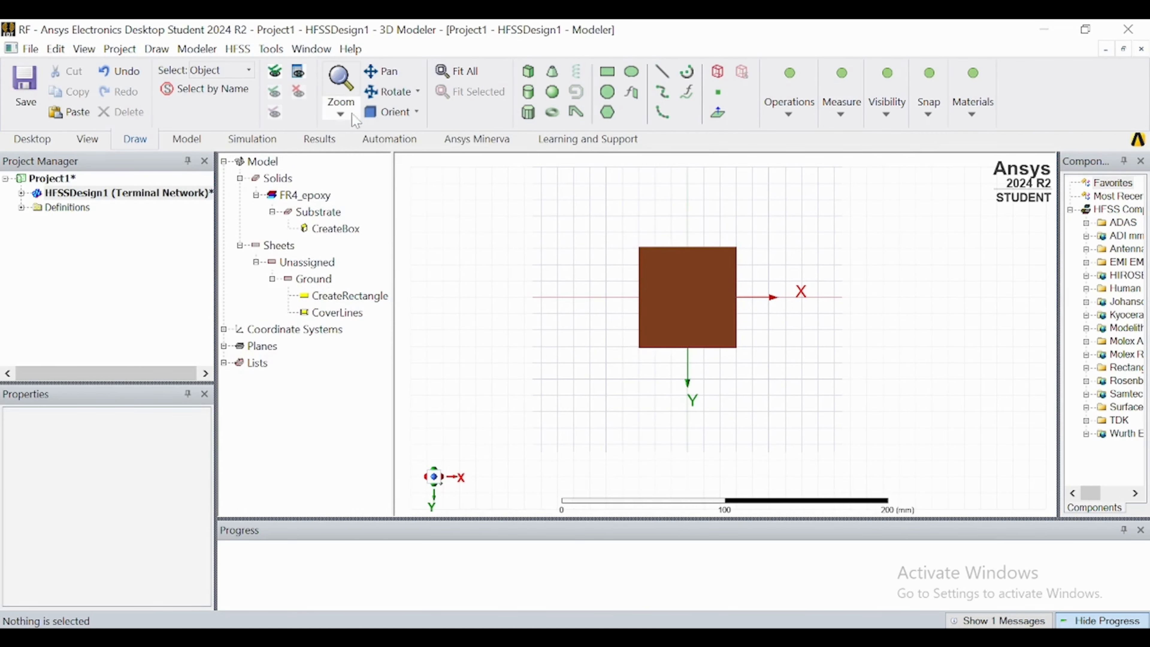
{"action": "left_click", "coordinate": [389, 112]}
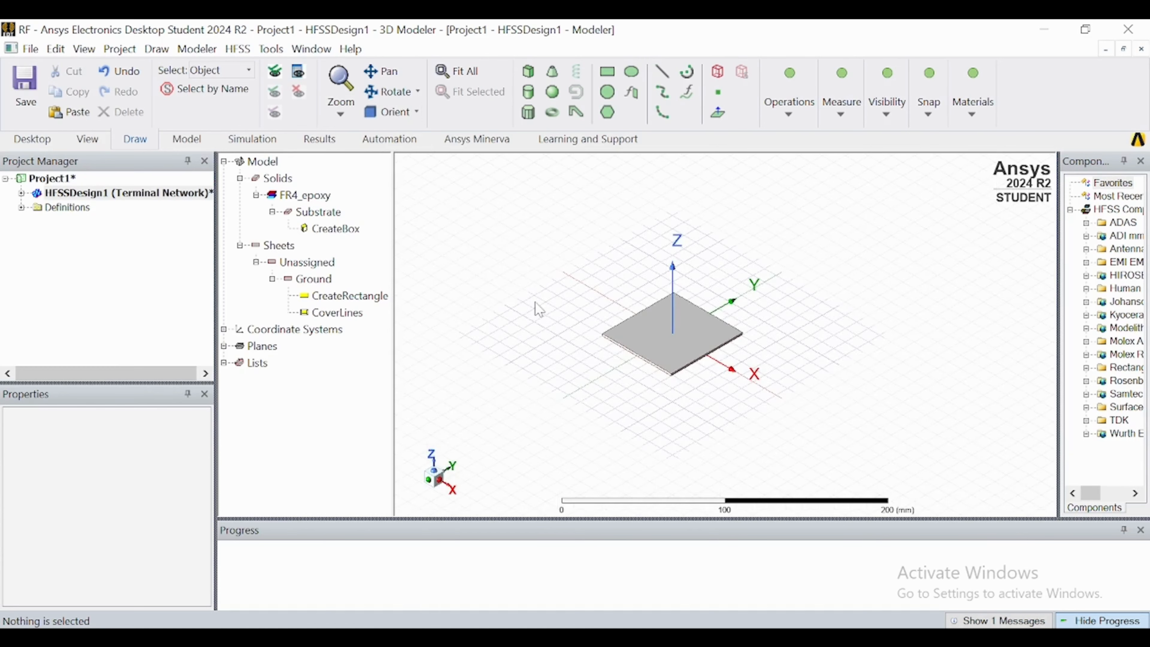
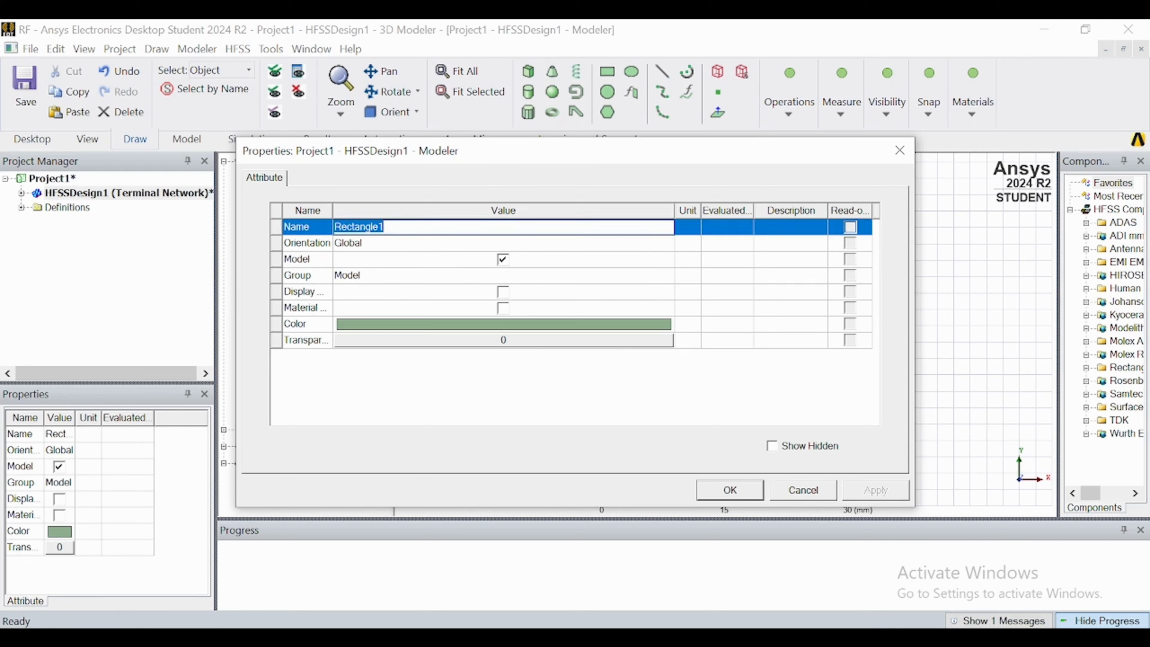
Rename the narrow rectangle below the patch as Tranformerline and set its colour to orange (255, 128, 64).
{"action": "key", "text": "BackSpace"}
{"action": "left_click", "coordinate": [472, 338]}
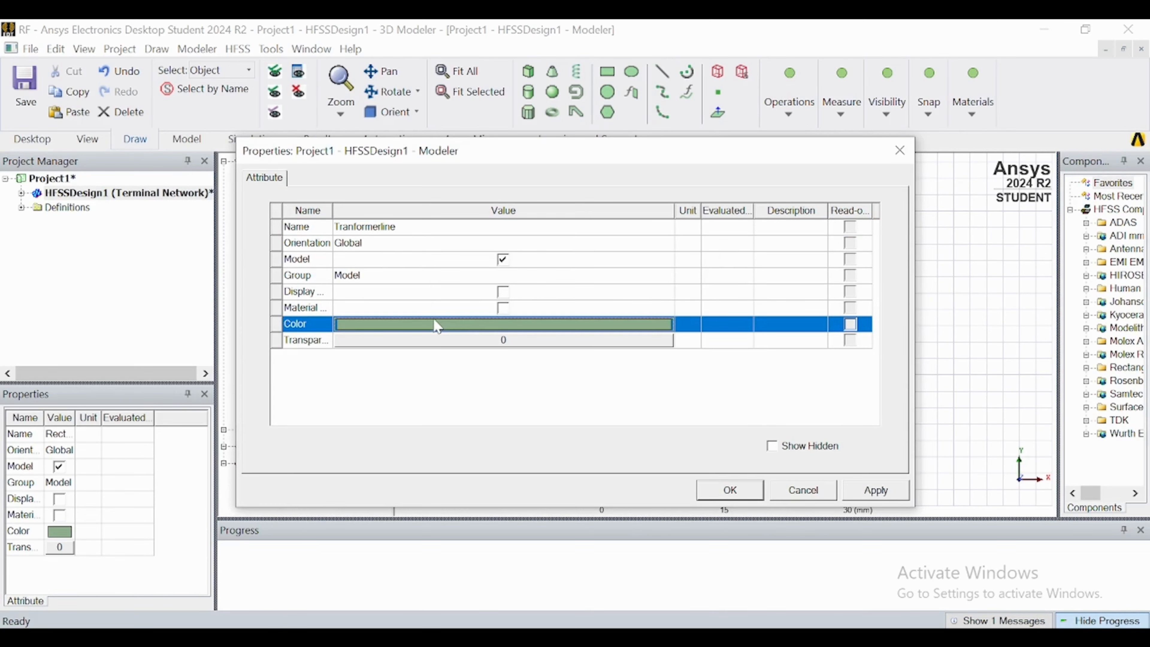
{"action": "left_click", "coordinate": [434, 321]}
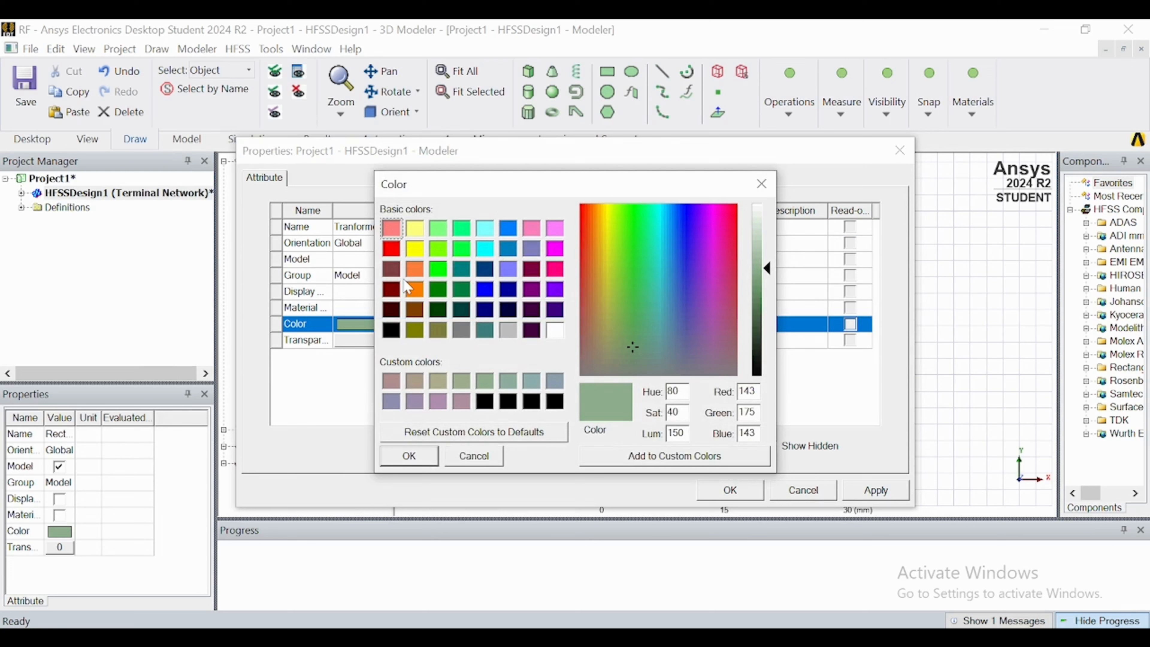
{"action": "left_click", "coordinate": [415, 290]}
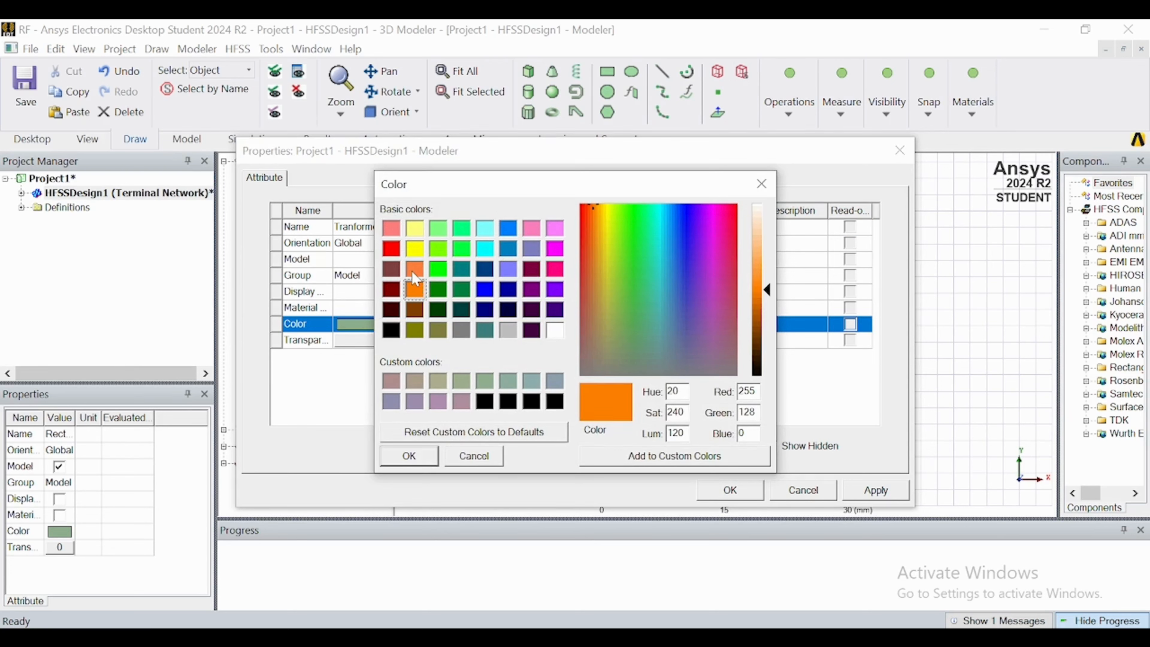
{"action": "left_click", "coordinate": [415, 271]}
{"action": "left_click", "coordinate": [409, 456]}
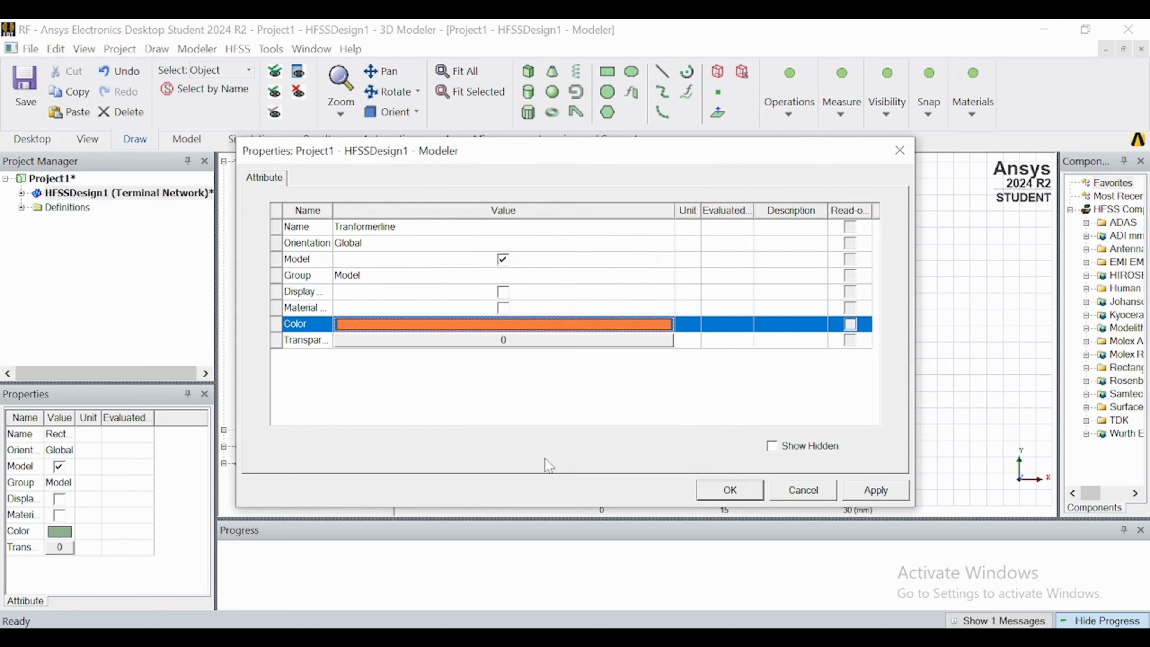
{"action": "left_click", "coordinate": [730, 493]}
Set the Tranformerline rectangle's XSize to 0.6 mm and YSize to -15 mm, per the used values in the parameter slide.
{"action": "double_click", "coordinate": [335, 396]}
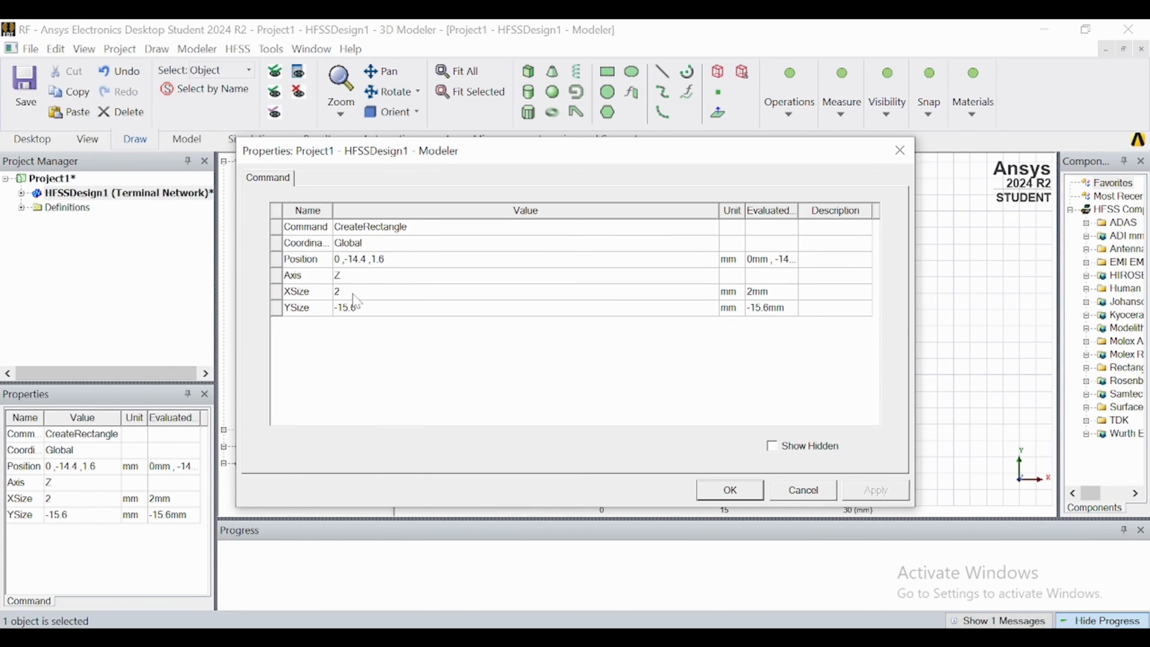
{"action": "left_click", "coordinate": [360, 308]}
{"action": "left_click", "coordinate": [360, 308]}
{"action": "type", "text": "1"}
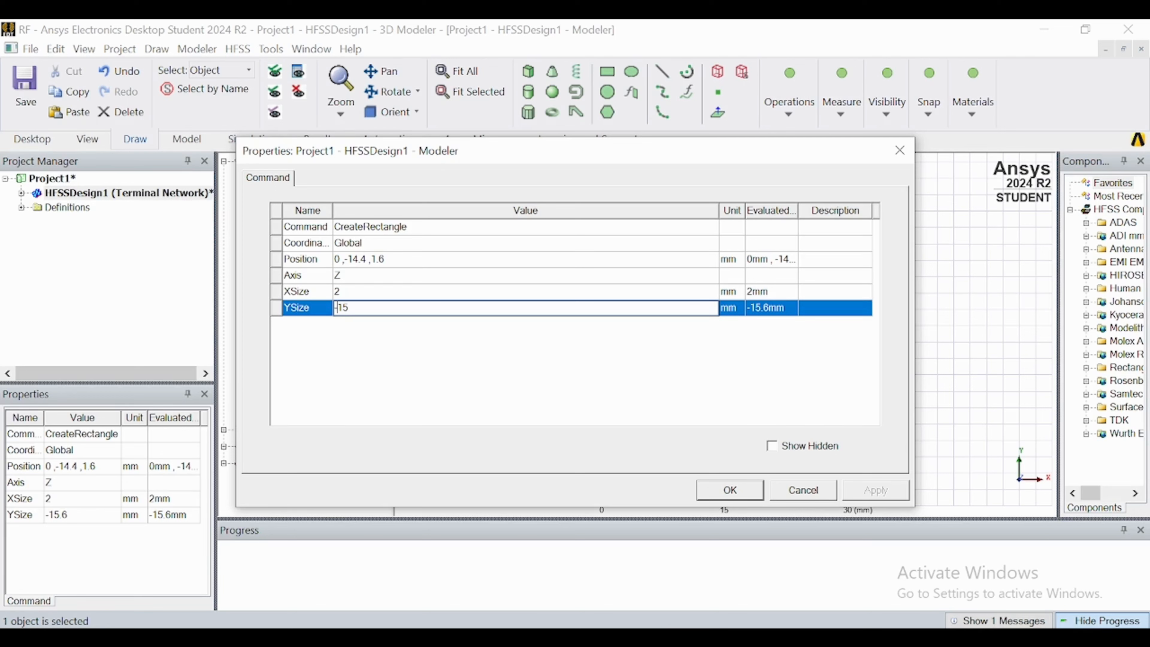
{"action": "key", "text": "Up"}
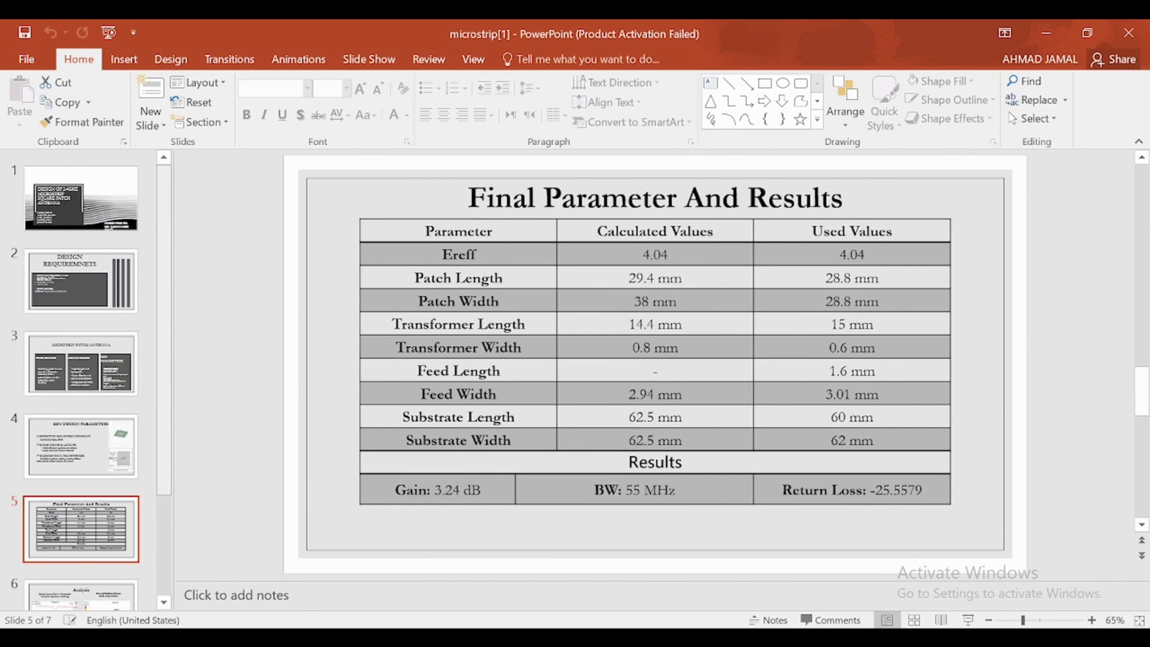
{"action": "left_click", "coordinate": [695, 637]}
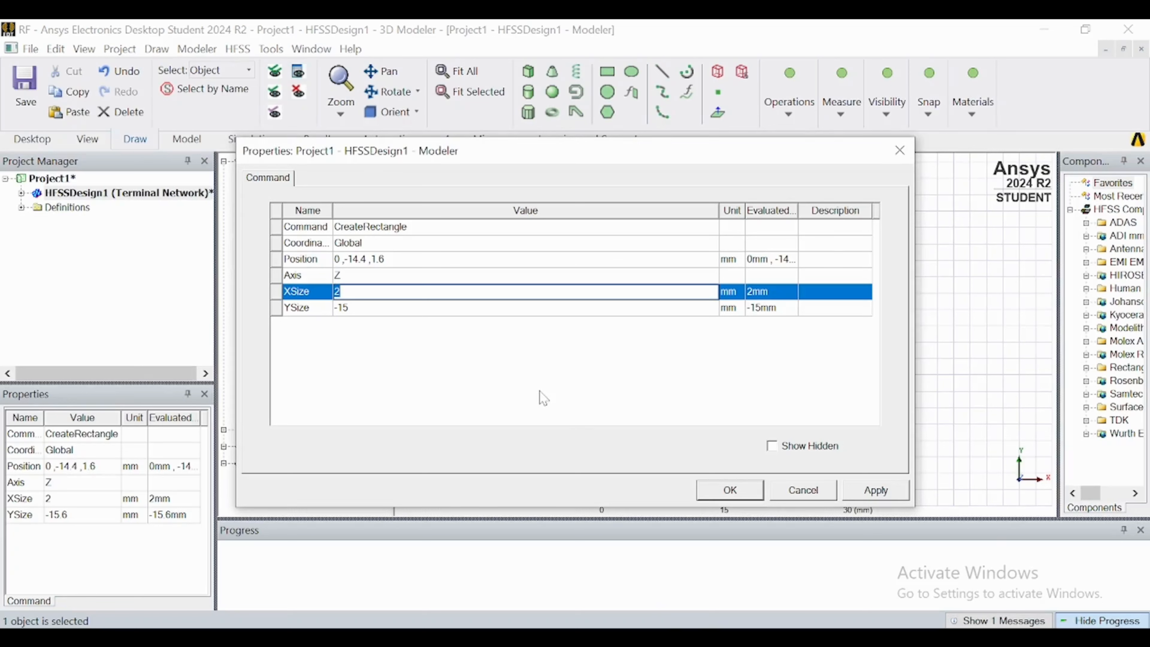
{"action": "type", "text": "0.6"}
{"action": "left_click", "coordinate": [725, 491]}
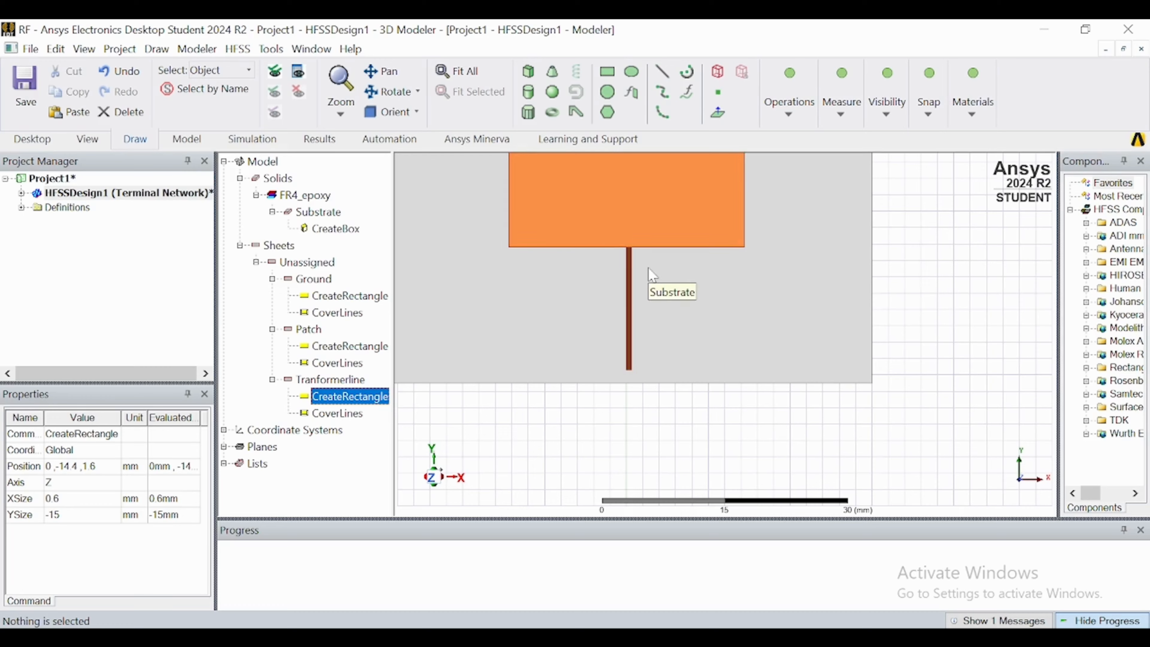
Unite the patch and the transformer line into a single sheet.
{"action": "scroll", "coordinate": [652, 275], "scroll_direction": "down", "scroll_amount": 3}
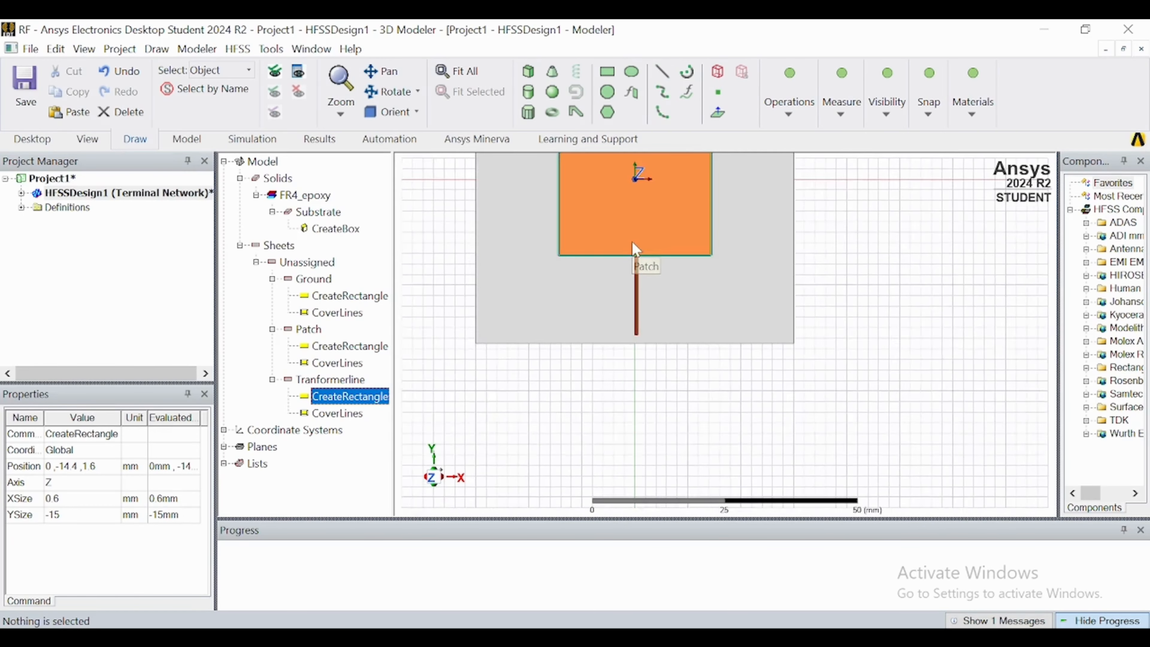
{"action": "scroll", "coordinate": [635, 248], "scroll_direction": "up", "scroll_amount": 3}
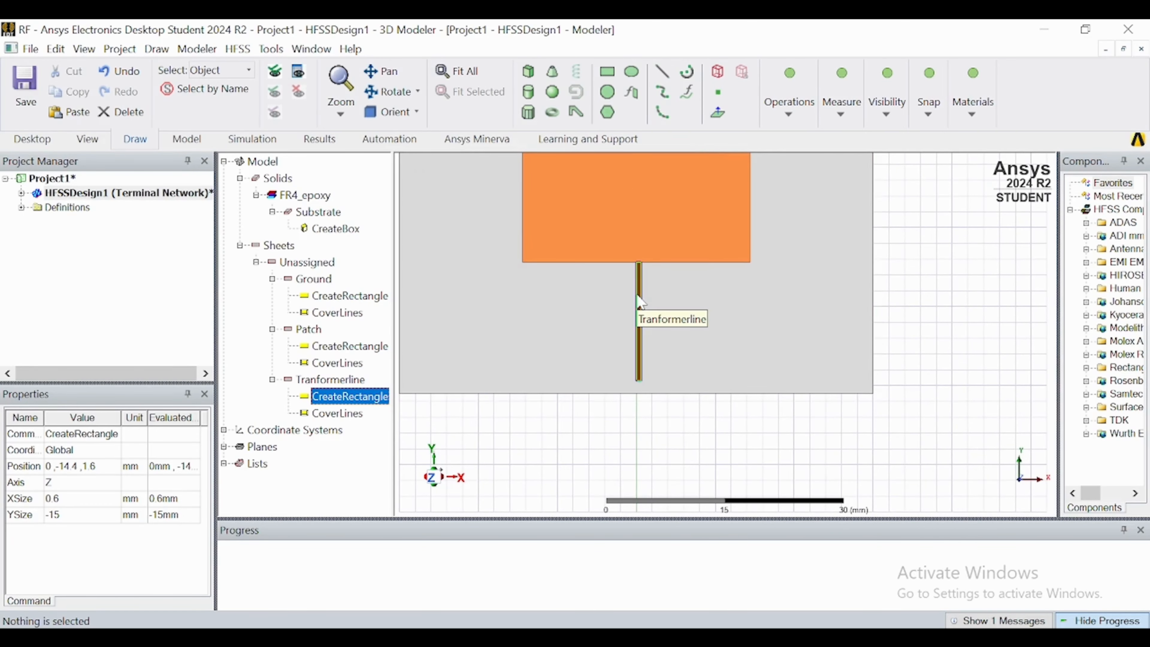
{"action": "scroll", "coordinate": [638, 296], "scroll_direction": "down", "scroll_amount": 3}
{"action": "scroll", "coordinate": [619, 237], "scroll_direction": "up", "scroll_amount": 2}
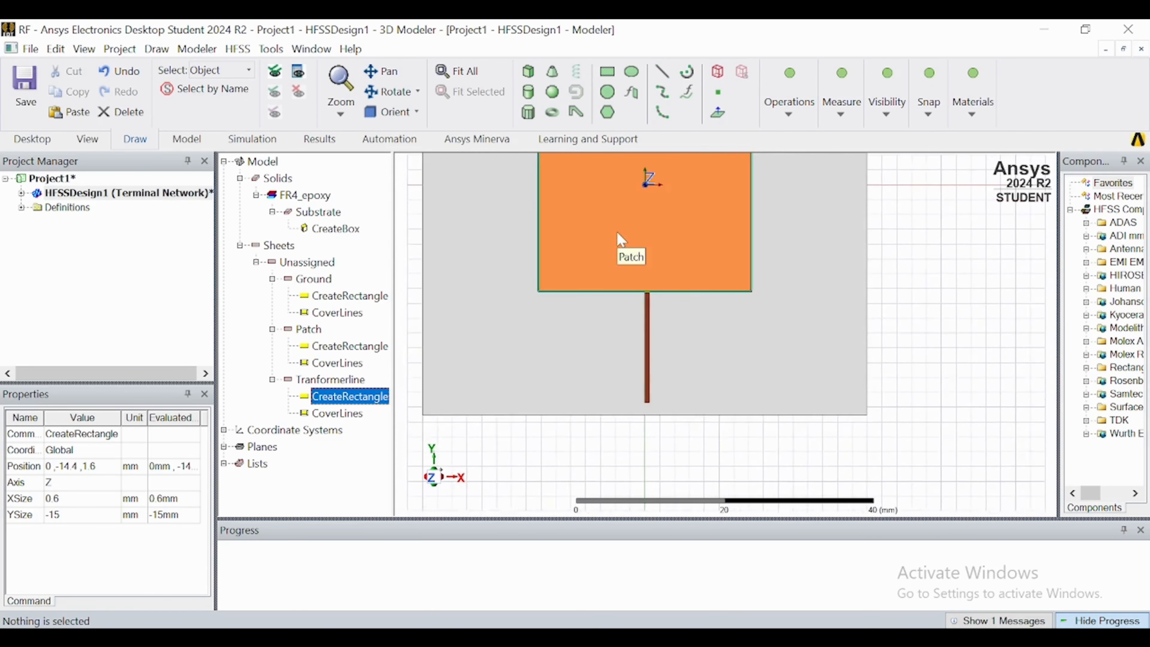
{"action": "scroll", "coordinate": [621, 239], "scroll_direction": "up", "scroll_amount": 1}
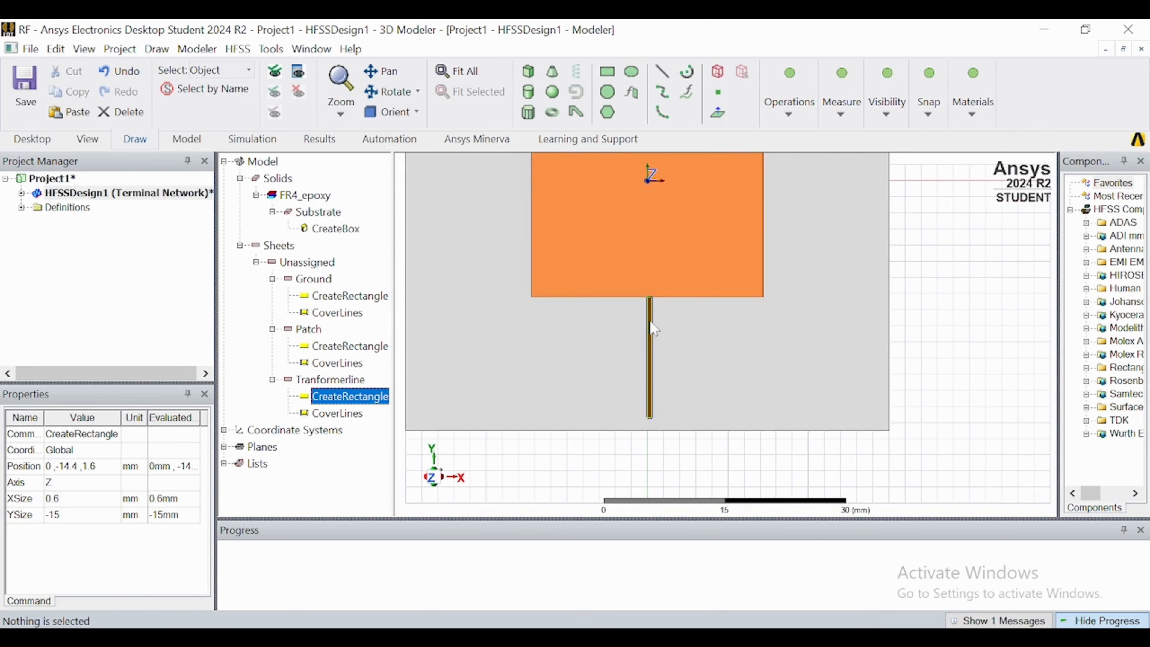
{"action": "left_click", "coordinate": [637, 290]}
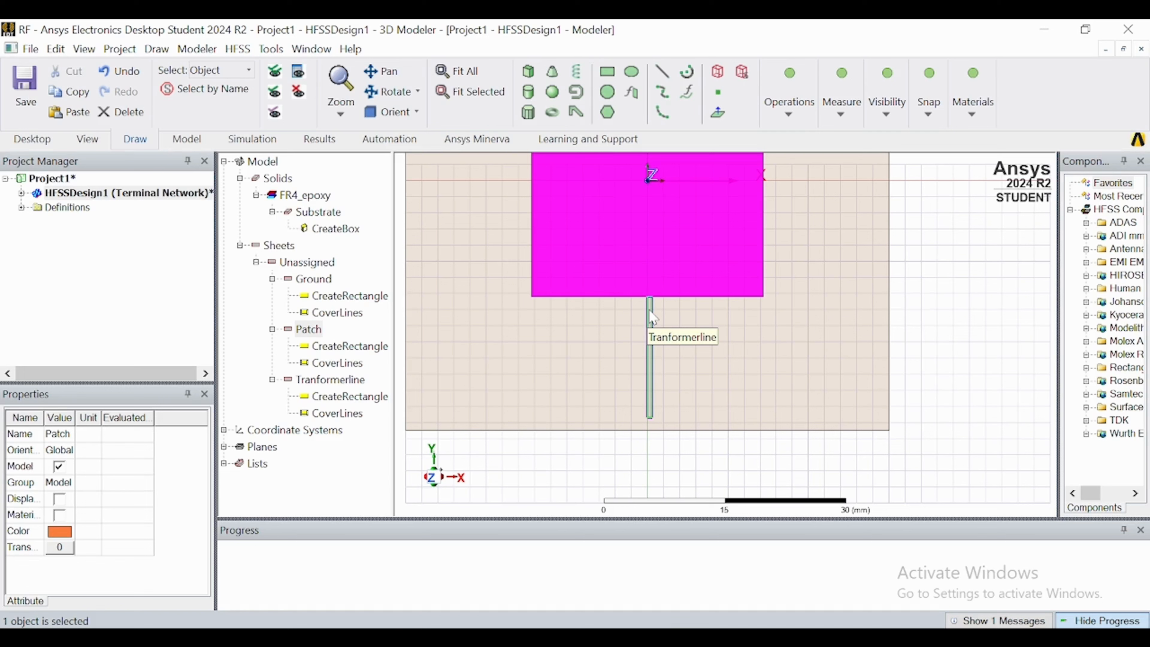
{"action": "left_click", "coordinate": [649, 317], "text": "ctrl"}
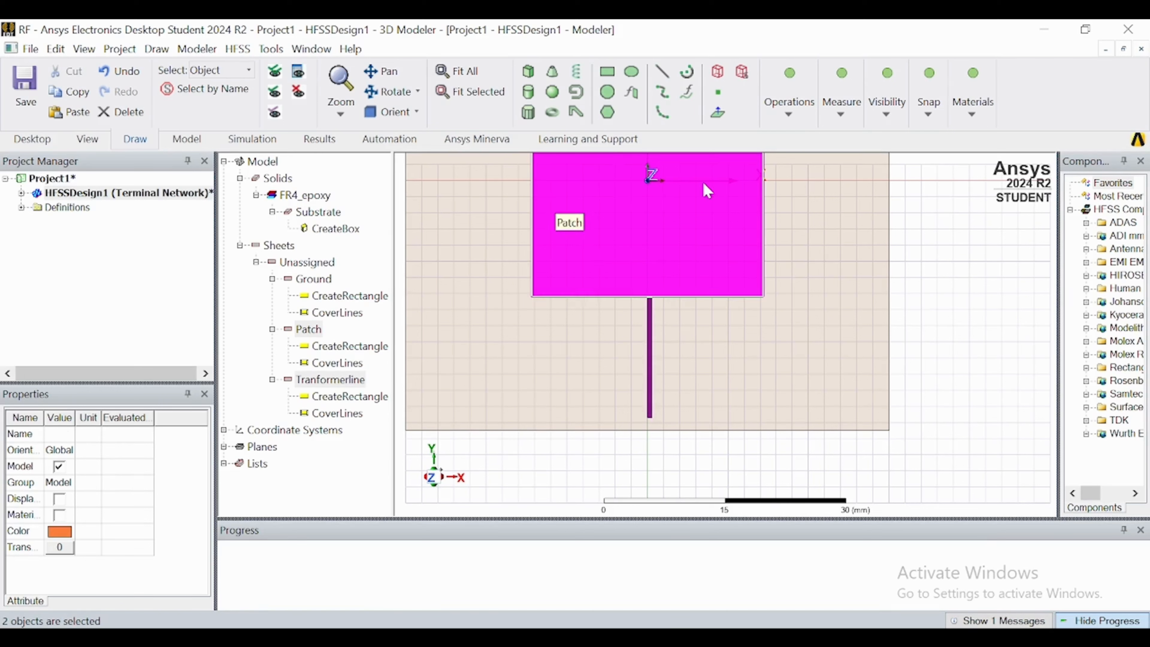
{"action": "left_click", "coordinate": [788, 108]}
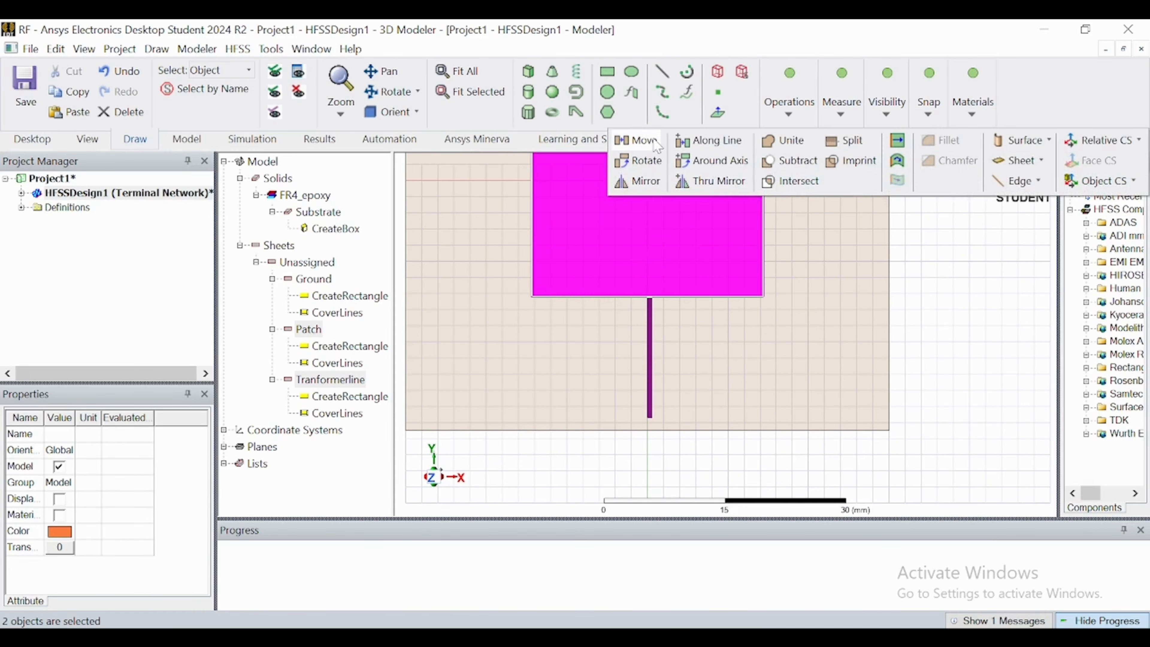
{"action": "left_click", "coordinate": [784, 140]}
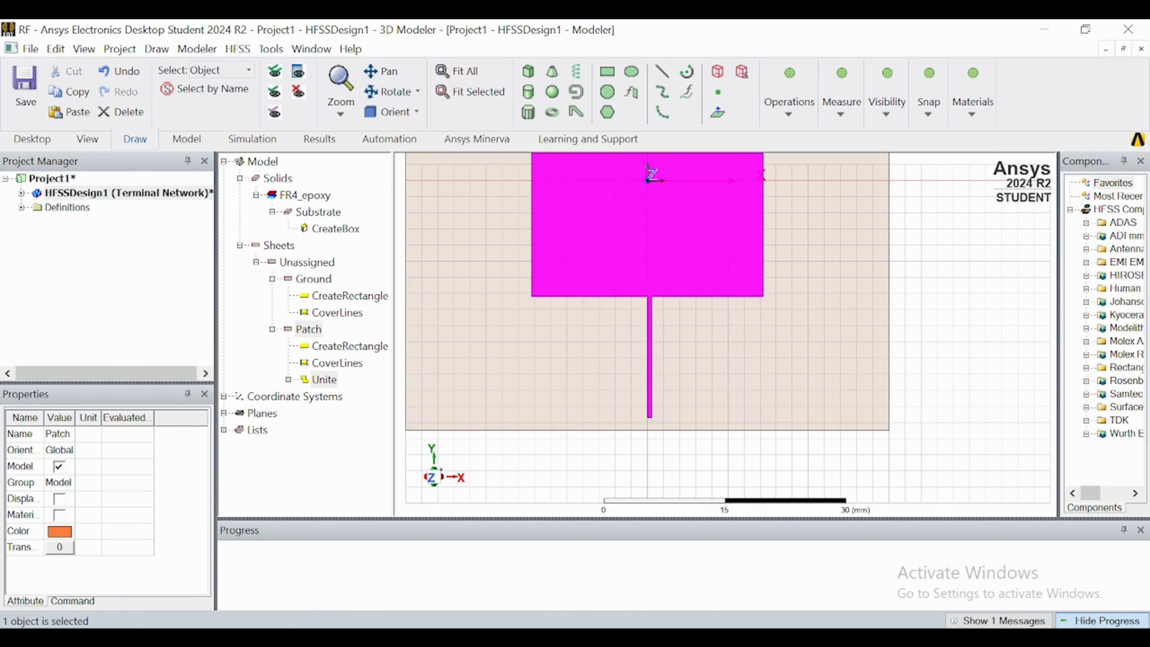
Draw a 3 by 1.6 mm feed rectangle from the transformer line's lower end at (0, -29.4, 1.6) to the substrate edge at (3, -31, 1.6).
{"action": "key", "text": "alt+Tab"}
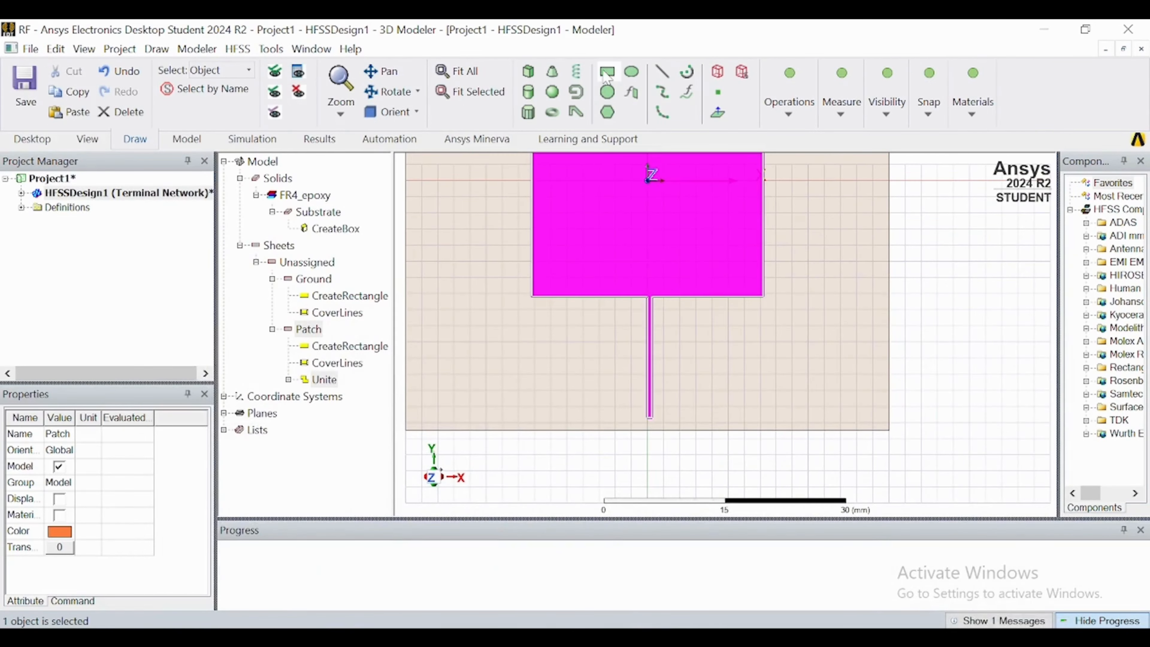
{"action": "left_click", "coordinate": [606, 74]}
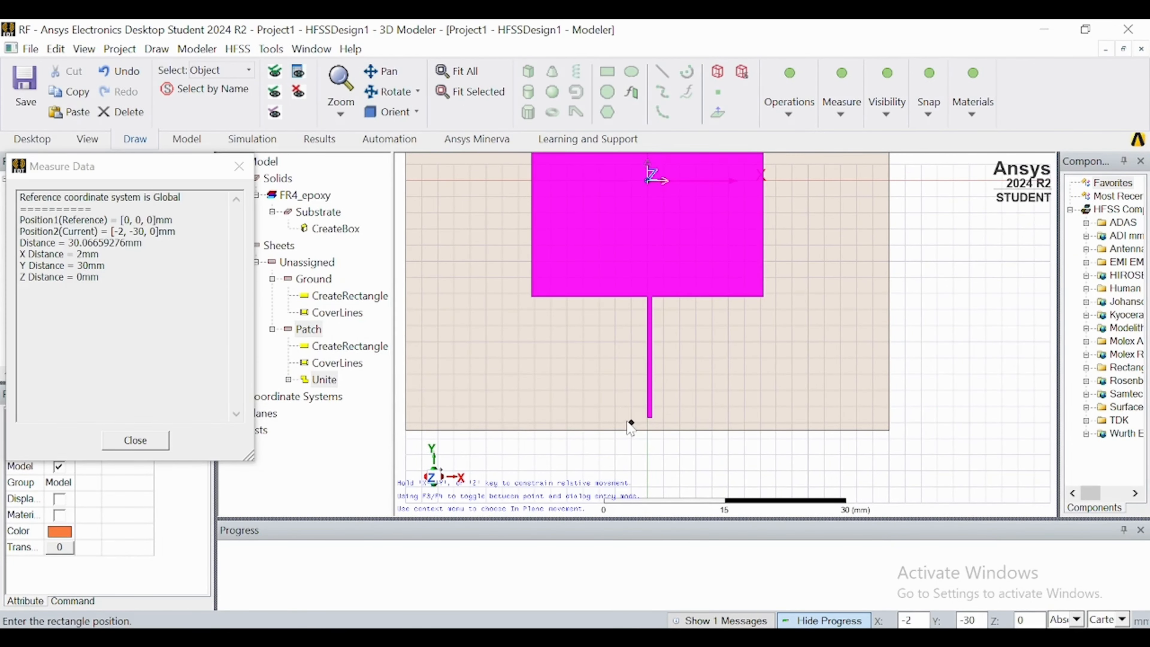
{"action": "left_click", "coordinate": [652, 419]}
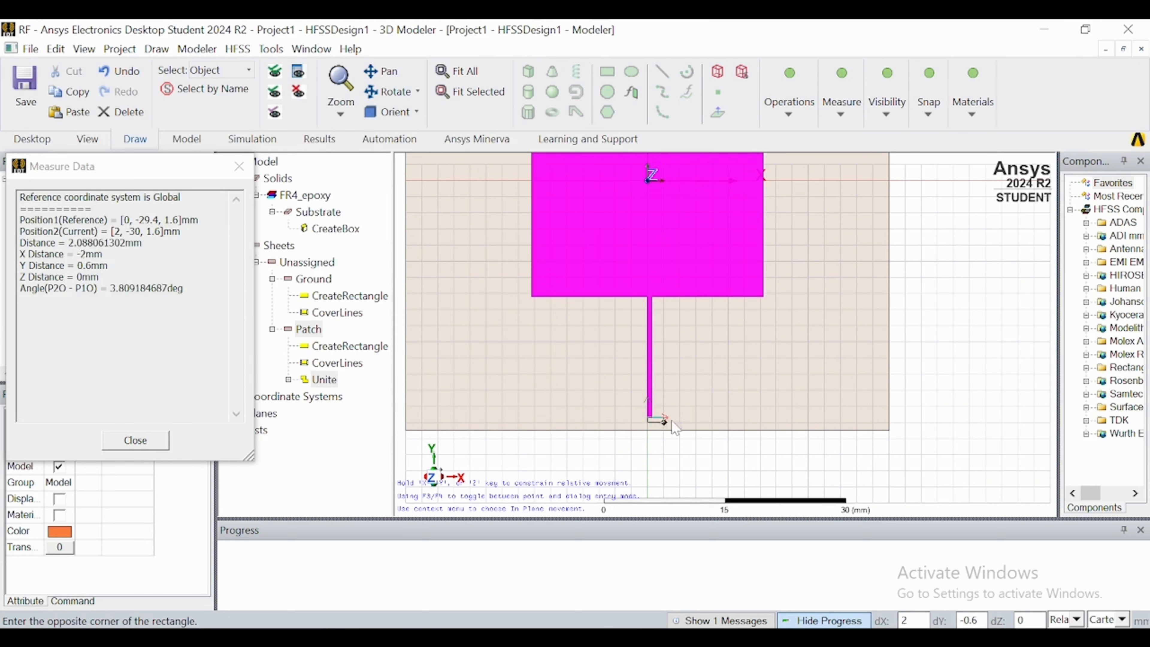
{"action": "scroll", "coordinate": [660, 436], "scroll_direction": "up", "scroll_amount": 1}
{"action": "scroll", "coordinate": [660, 436], "scroll_direction": "up", "scroll_amount": 2}
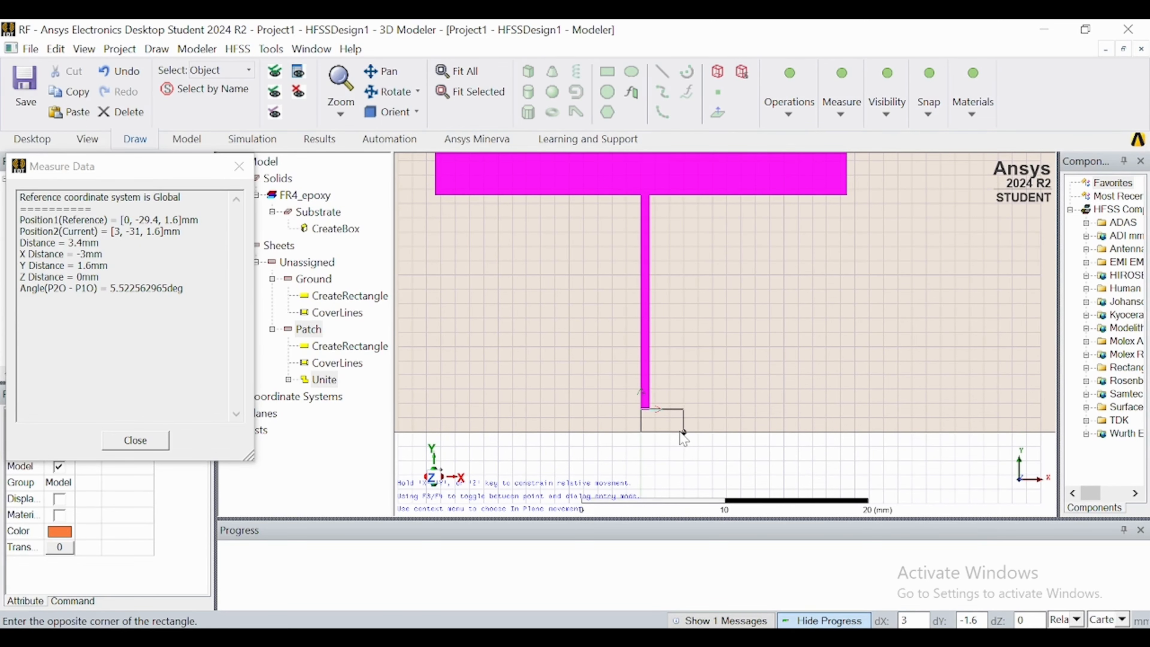
{"action": "left_click", "coordinate": [683, 432]}
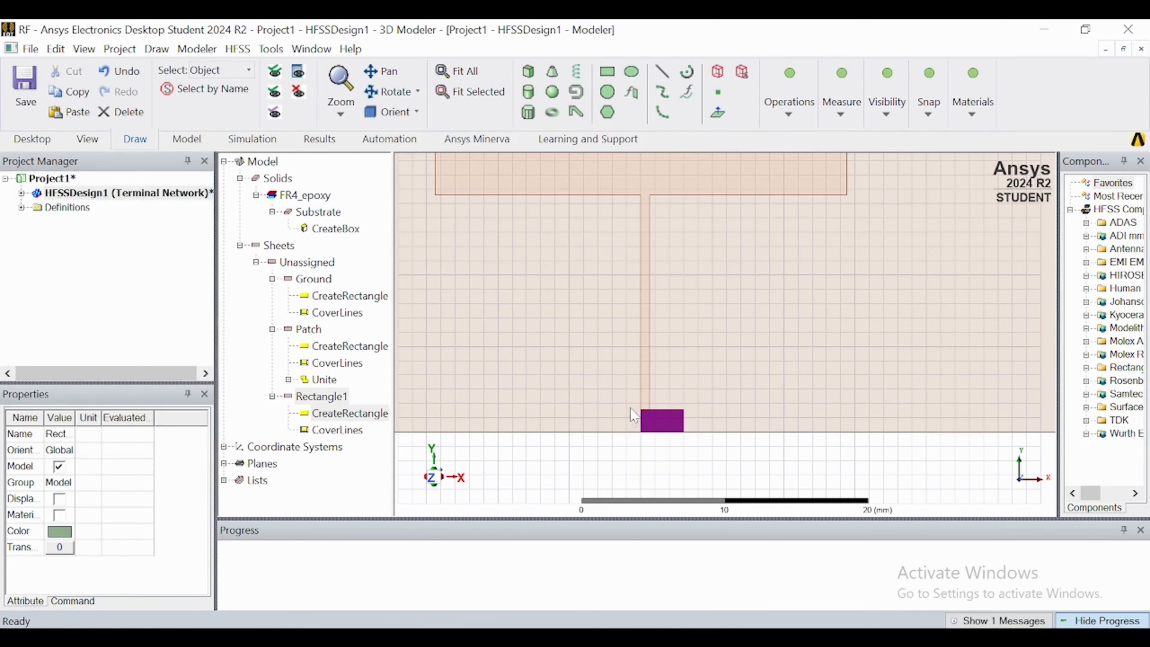
Rename the new feed rectangle as Feedwidth and set its colour to orange (255, 128, 64).
{"action": "double_click", "coordinate": [318, 397]}
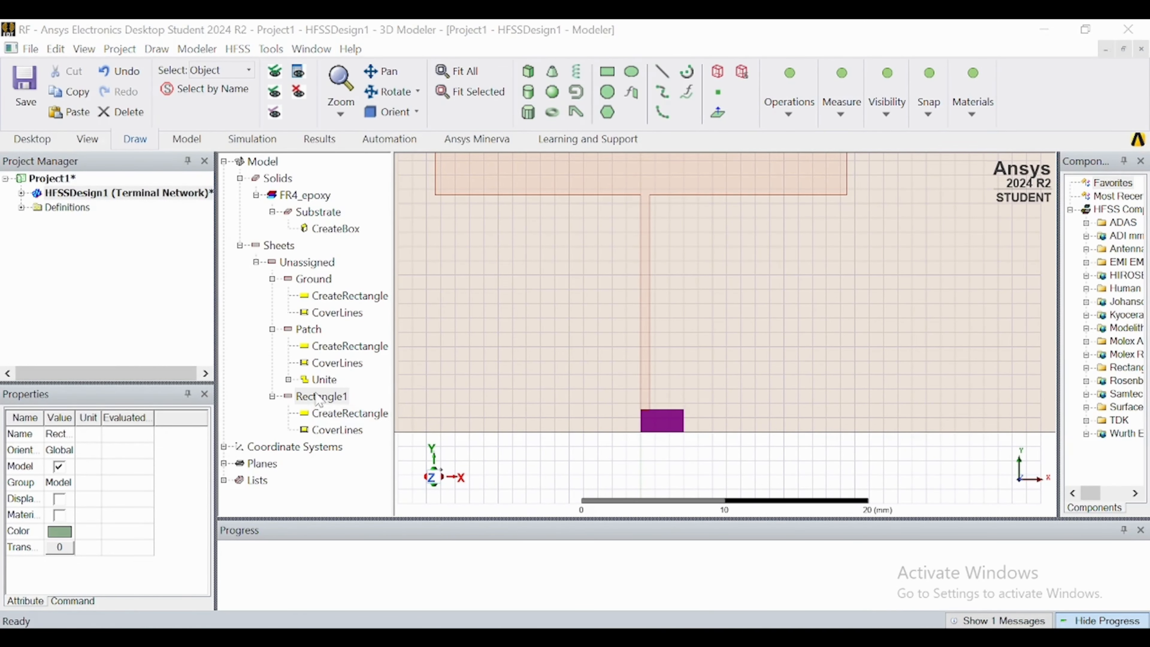
{"action": "left_click", "coordinate": [389, 231]}
{"action": "left_click", "coordinate": [390, 228]}
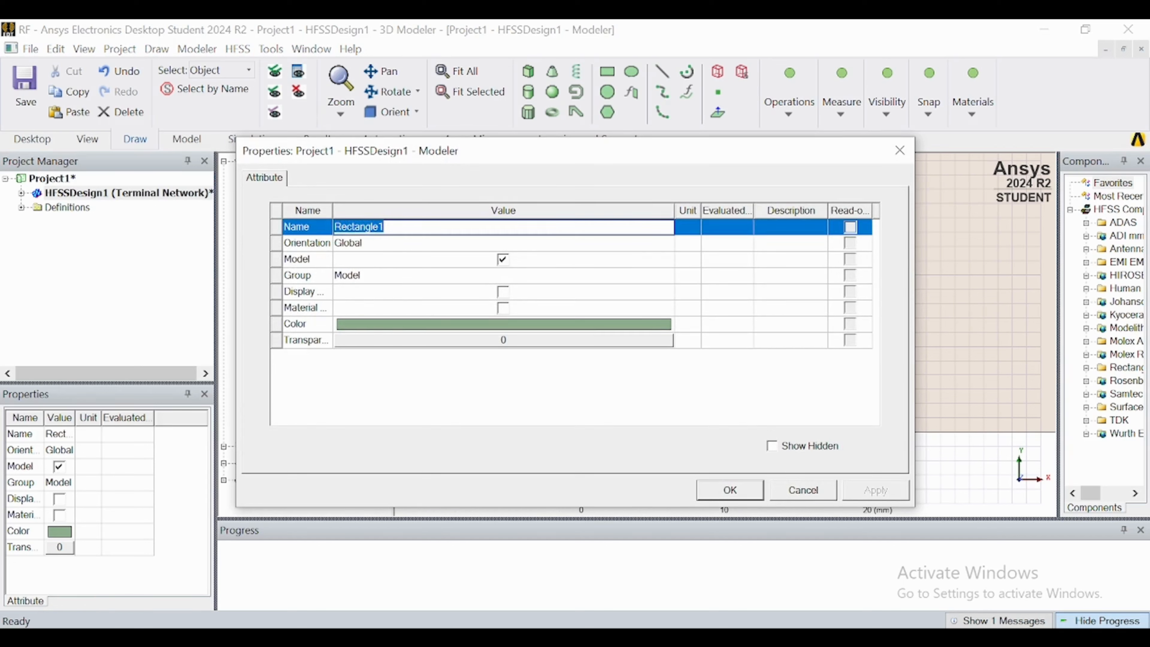
{"action": "type", "text": "Feedwidt"}
{"action": "left_click", "coordinate": [431, 325]}
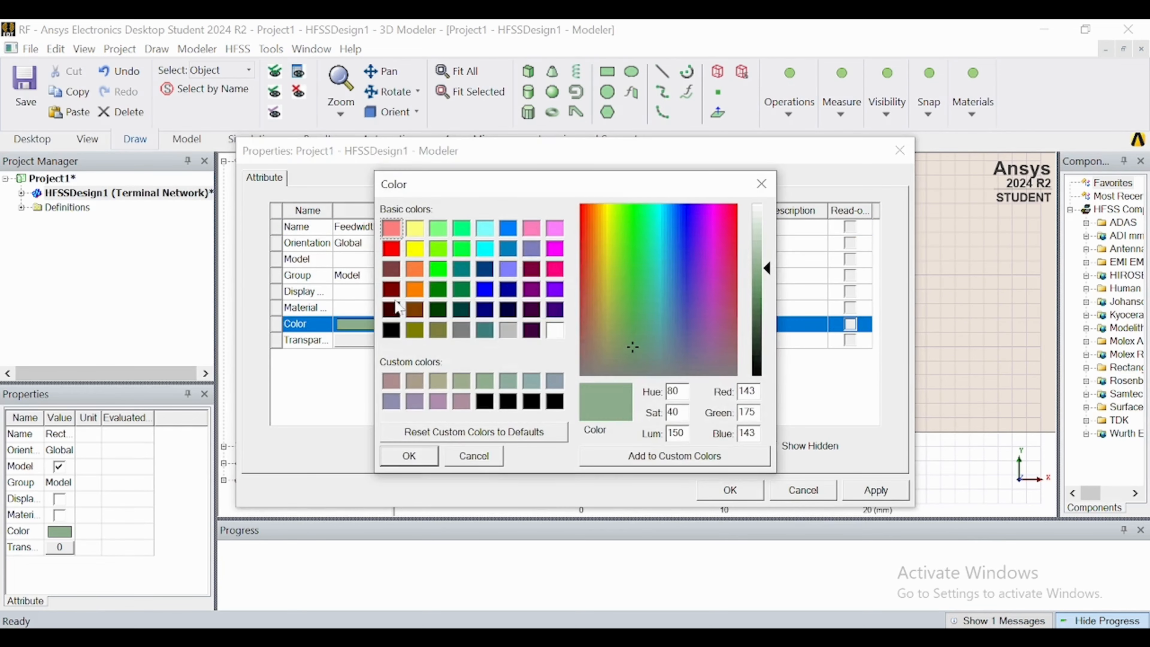
{"action": "left_click", "coordinate": [415, 272]}
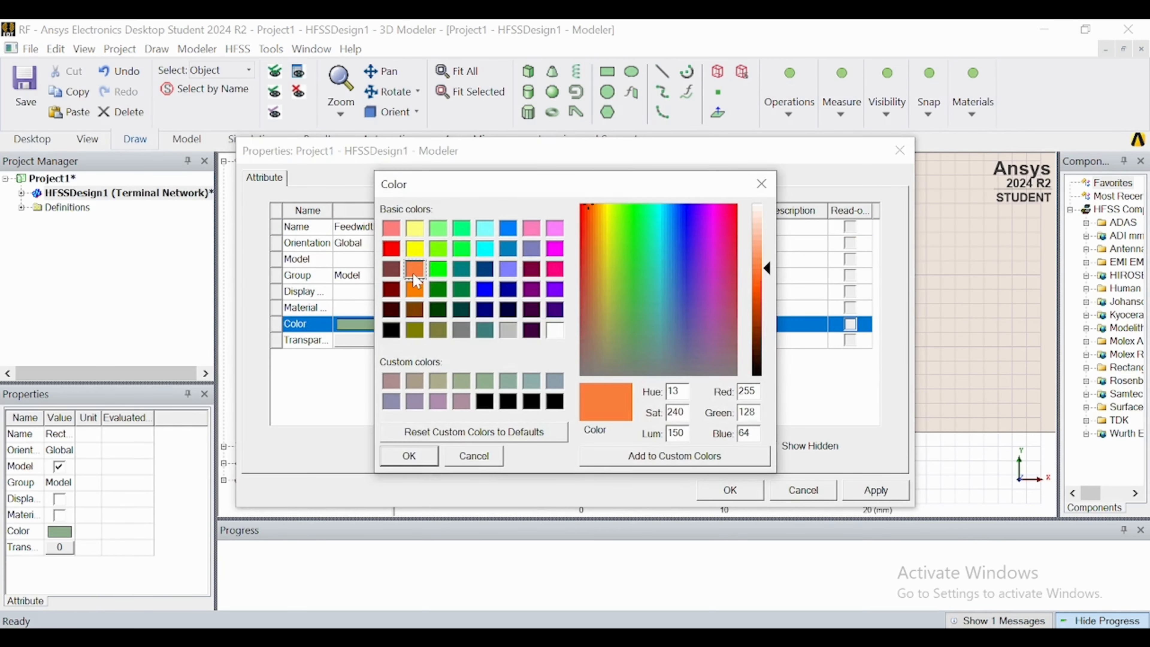
{"action": "left_click", "coordinate": [399, 453]}
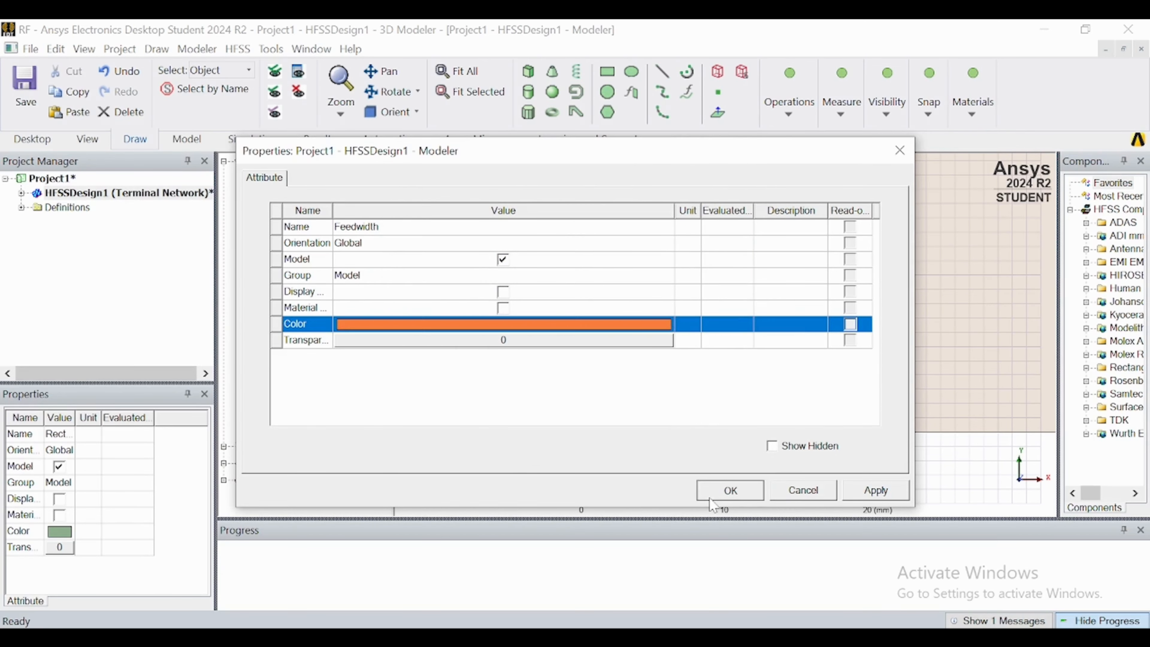
{"action": "left_click", "coordinate": [729, 491]}
Check the Feedwidth rectangle's position and dimensions.
{"action": "double_click", "coordinate": [317, 301]}
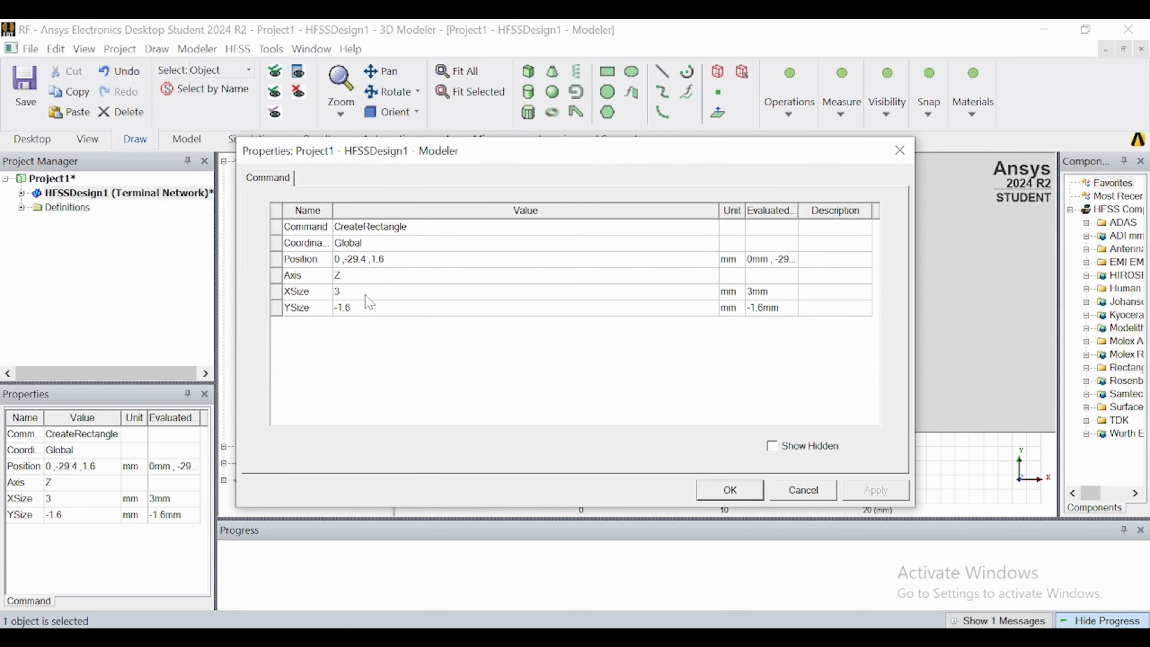
{"action": "left_click", "coordinate": [366, 292]}
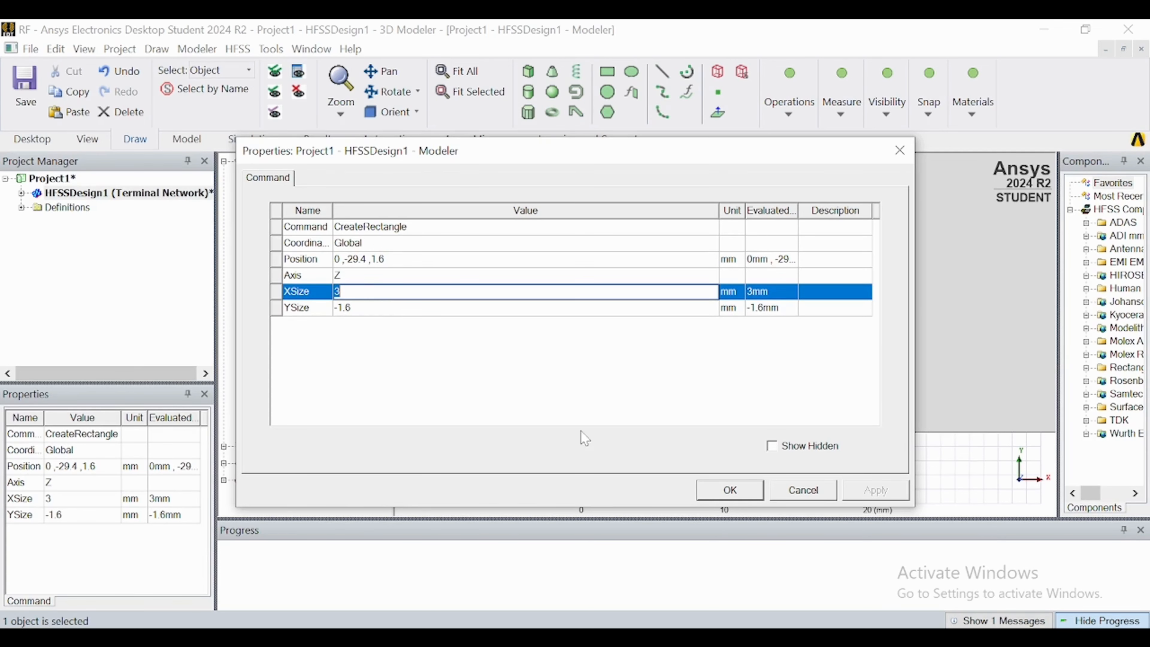
{"action": "left_click", "coordinate": [730, 489]}
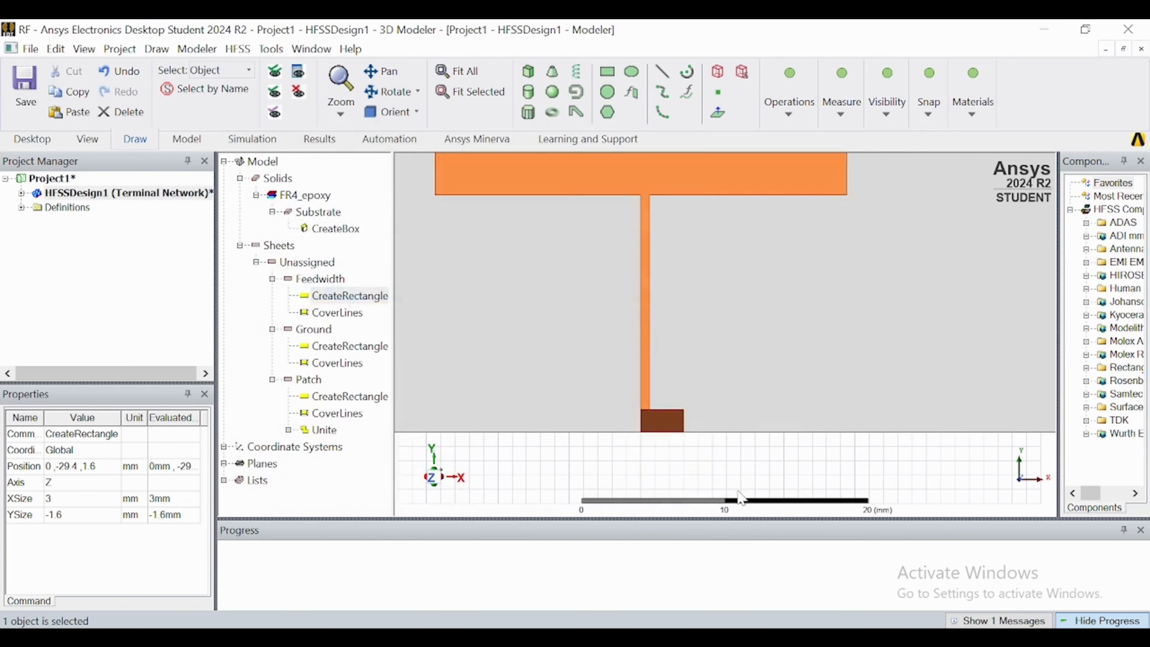
Move the Feedwidth rectangle by -1.2 mm along X, from its upper edge midpoint (1.5, -29.4, 1.6) to the transformer line's lower end midpoint.
{"action": "left_click", "coordinate": [659, 434]}
{"action": "left_click", "coordinate": [656, 425]}
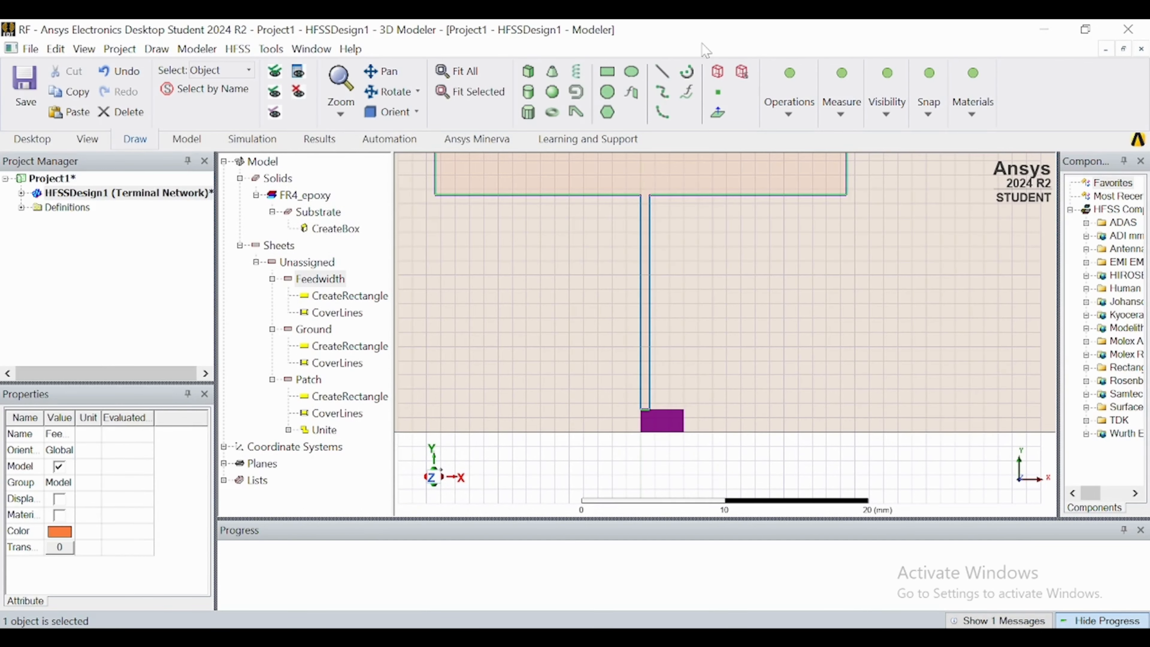
{"action": "left_click", "coordinate": [791, 113]}
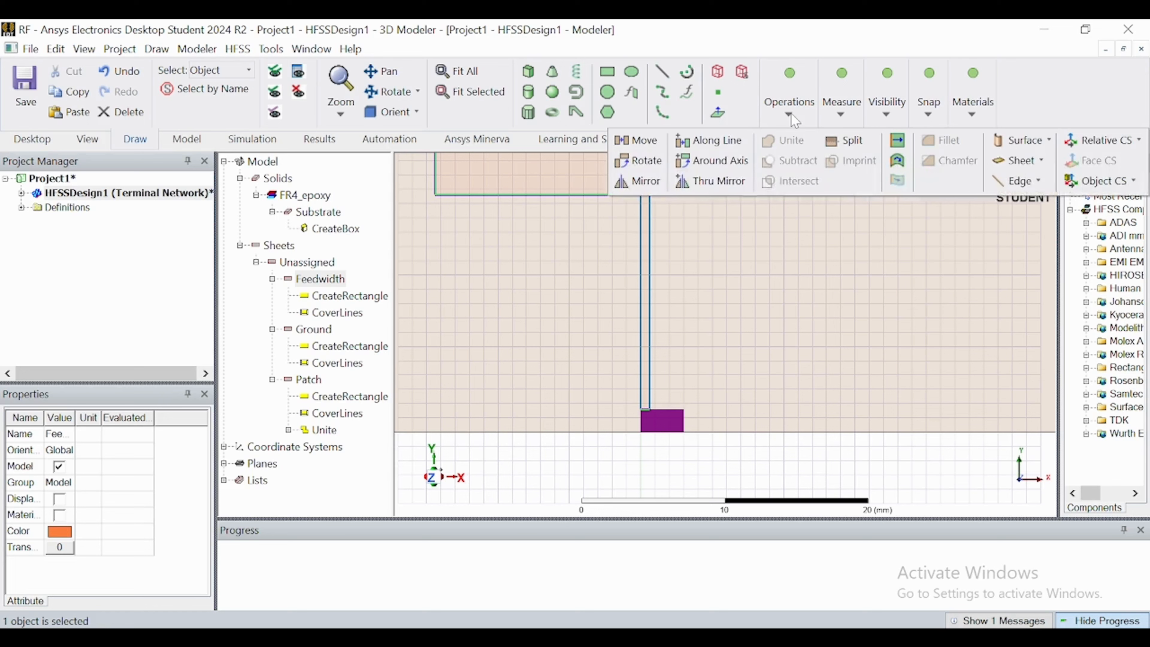
{"action": "left_click", "coordinate": [627, 145]}
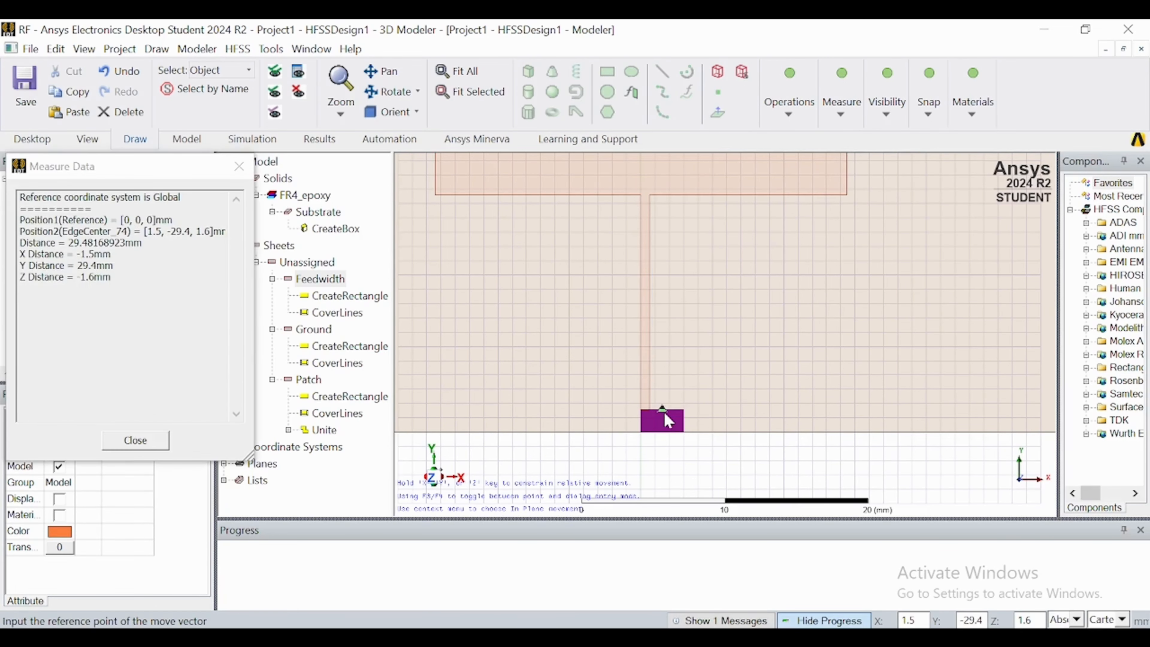
{"action": "left_click", "coordinate": [663, 409]}
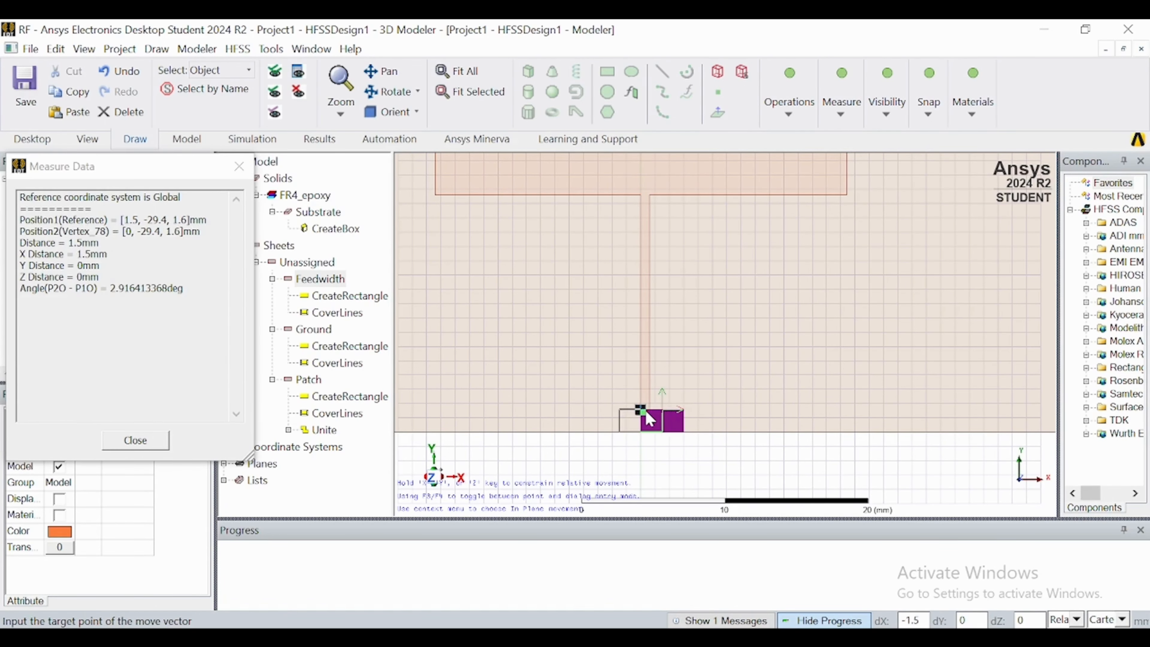
{"action": "scroll", "coordinate": [645, 408], "scroll_direction": "up", "scroll_amount": 3}
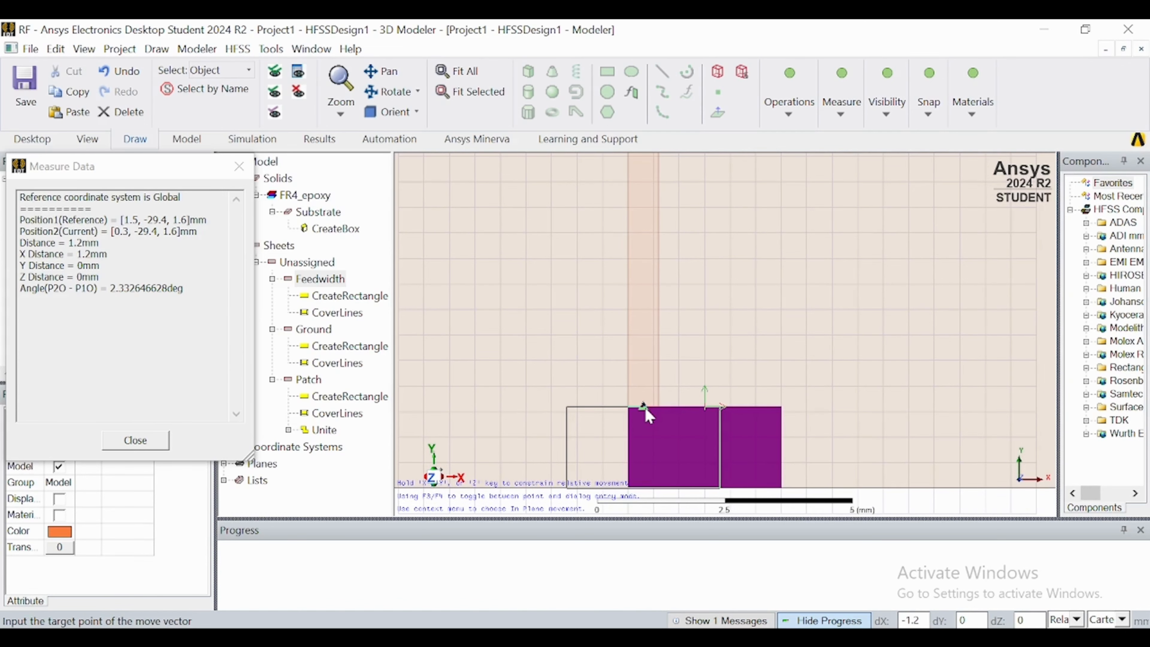
{"action": "left_click", "coordinate": [646, 410]}
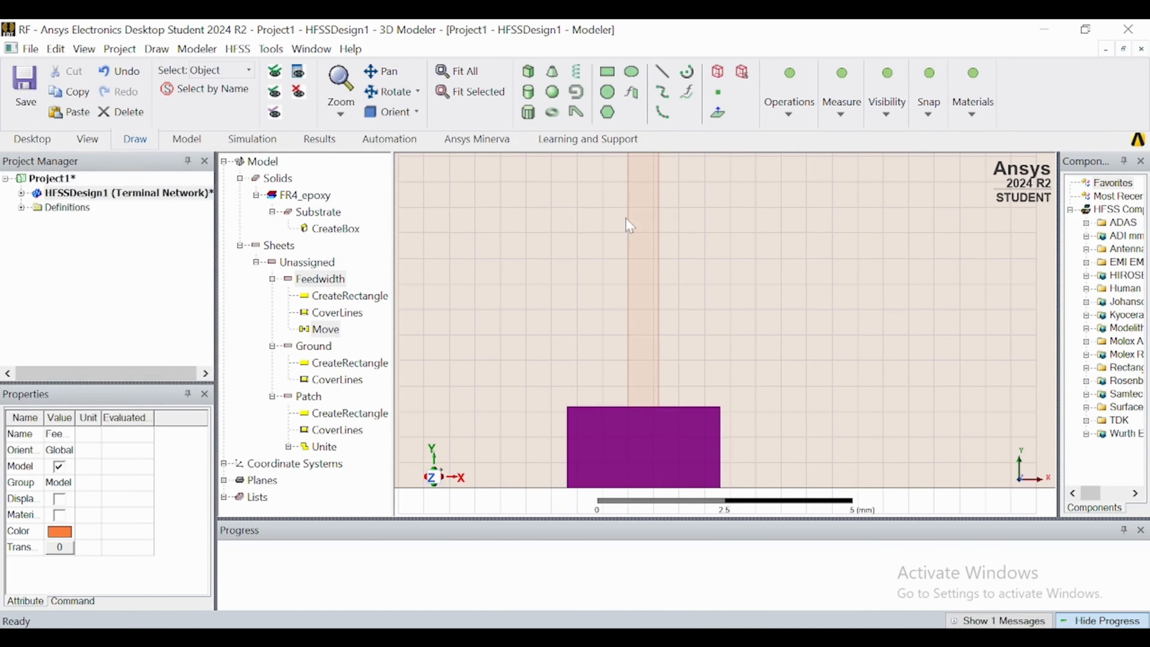
Unite the Feedwidth rectangle with the patch and its transformer line, keeping Feedwidth as the resulting sheet.
{"action": "scroll", "coordinate": [625, 218], "scroll_direction": "down", "scroll_amount": 4}
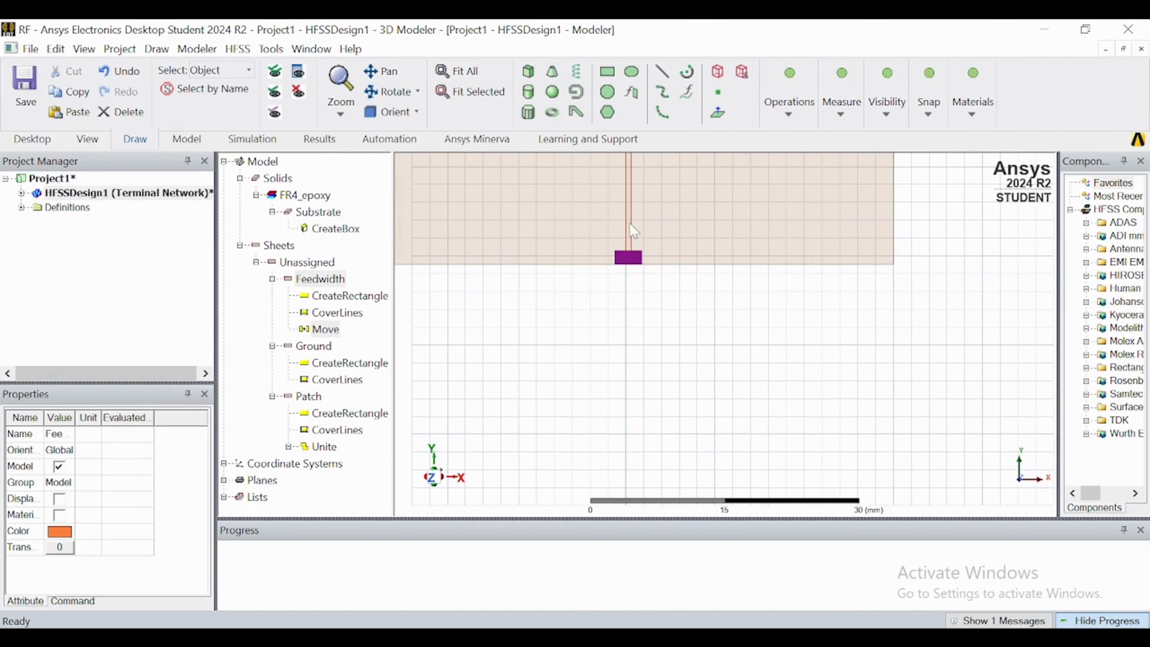
{"action": "left_click", "coordinate": [631, 225]}
{"action": "scroll", "coordinate": [629, 221], "scroll_direction": "down", "scroll_amount": 2}
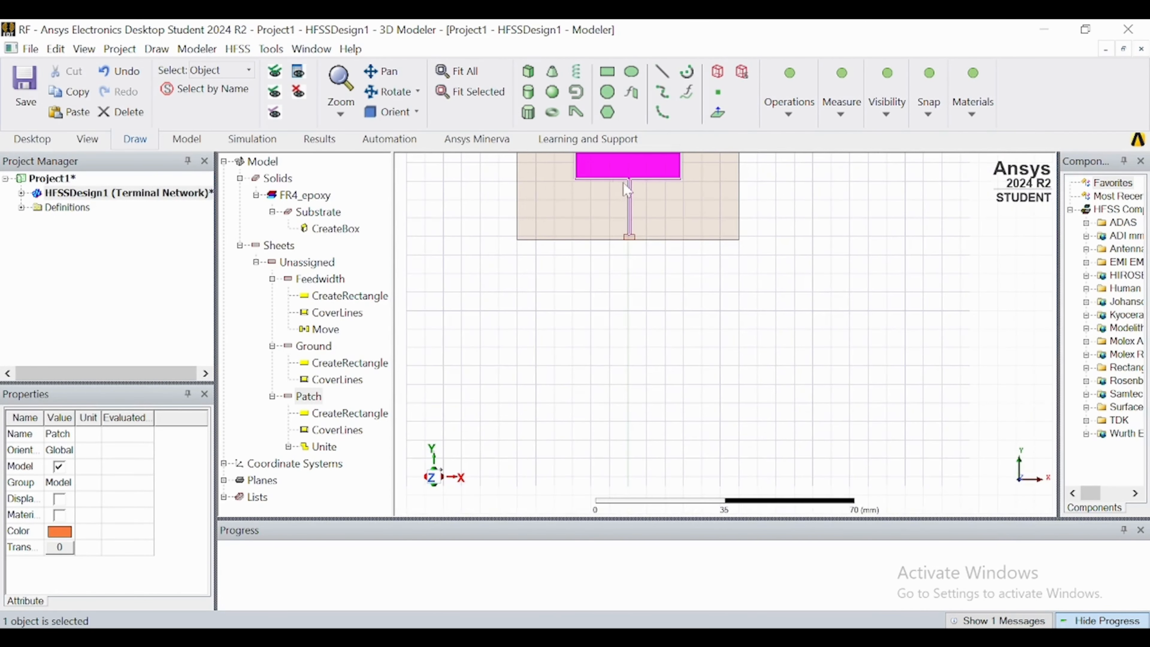
{"action": "left_click", "coordinate": [630, 238]}
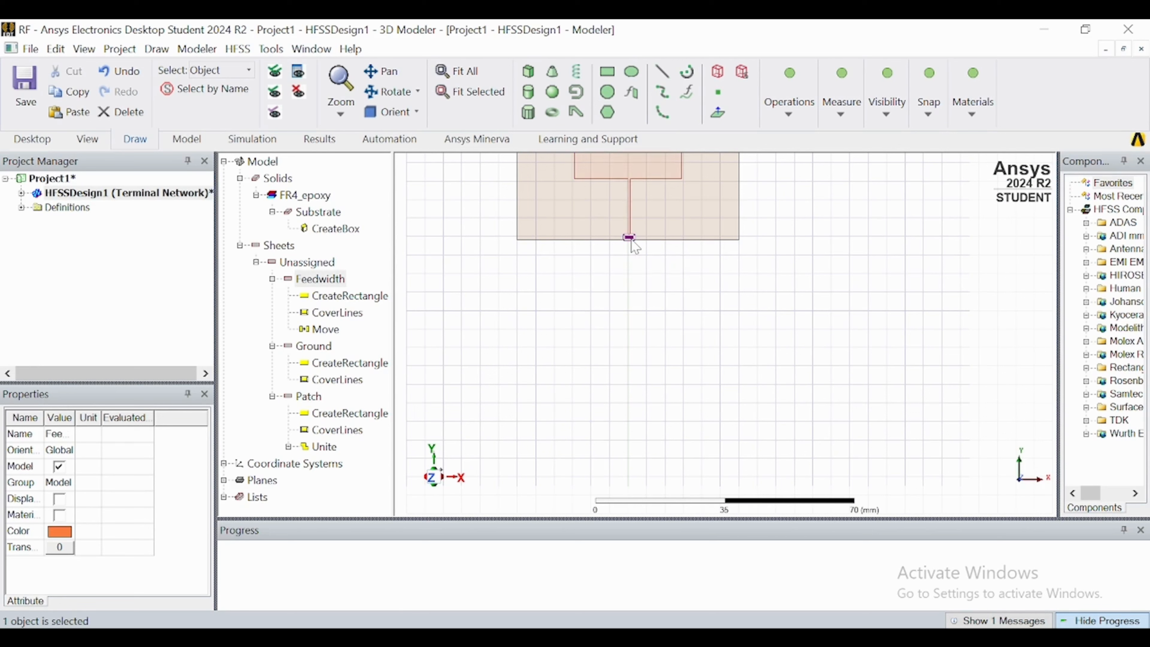
{"action": "left_click", "coordinate": [627, 160], "text": "ctrl"}
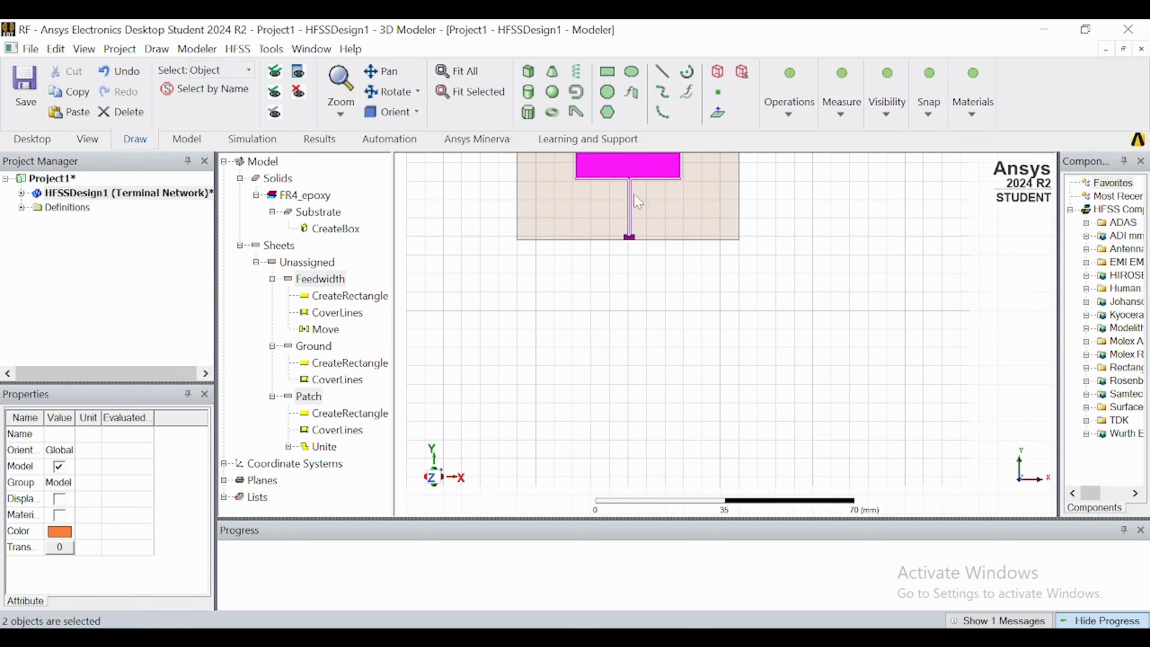
{"action": "left_click", "coordinate": [788, 107]}
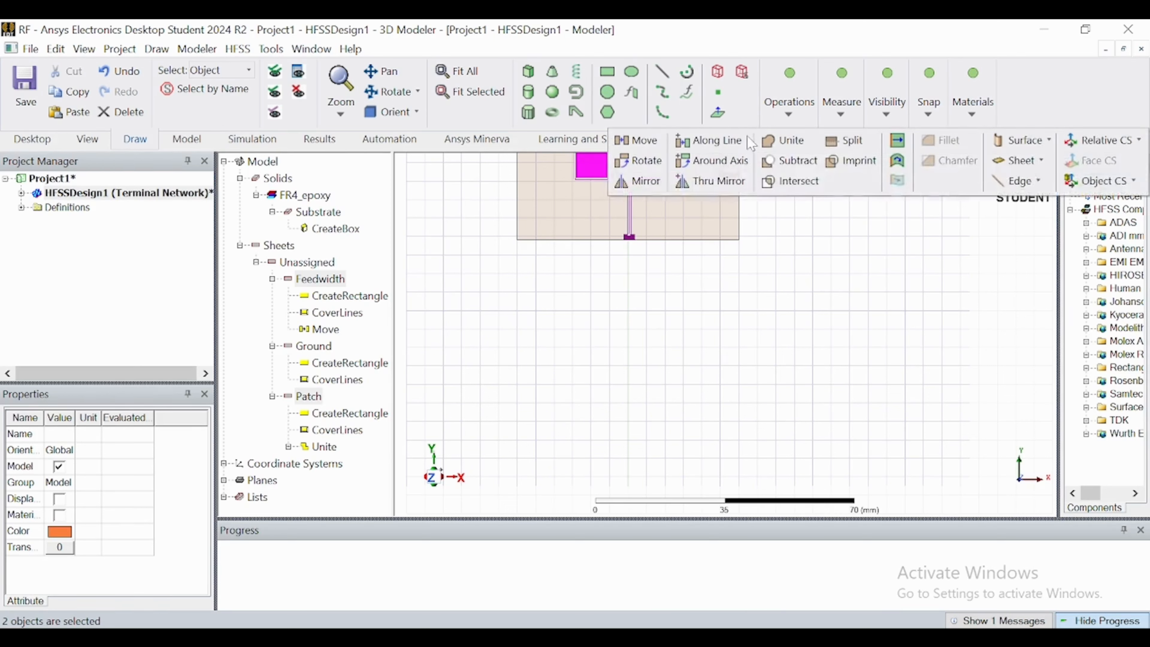
{"action": "left_click", "coordinate": [782, 140]}
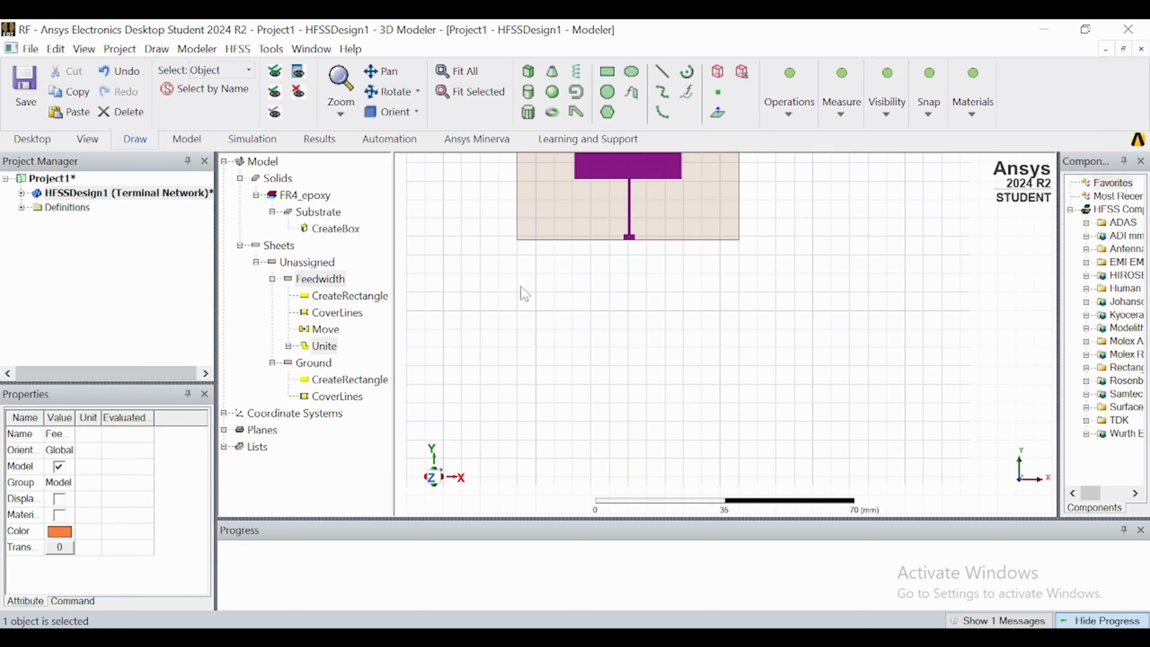
{"action": "scroll", "coordinate": [525, 294], "scroll_direction": "down", "scroll_amount": 2}
{"action": "left_click", "coordinate": [475, 264]}
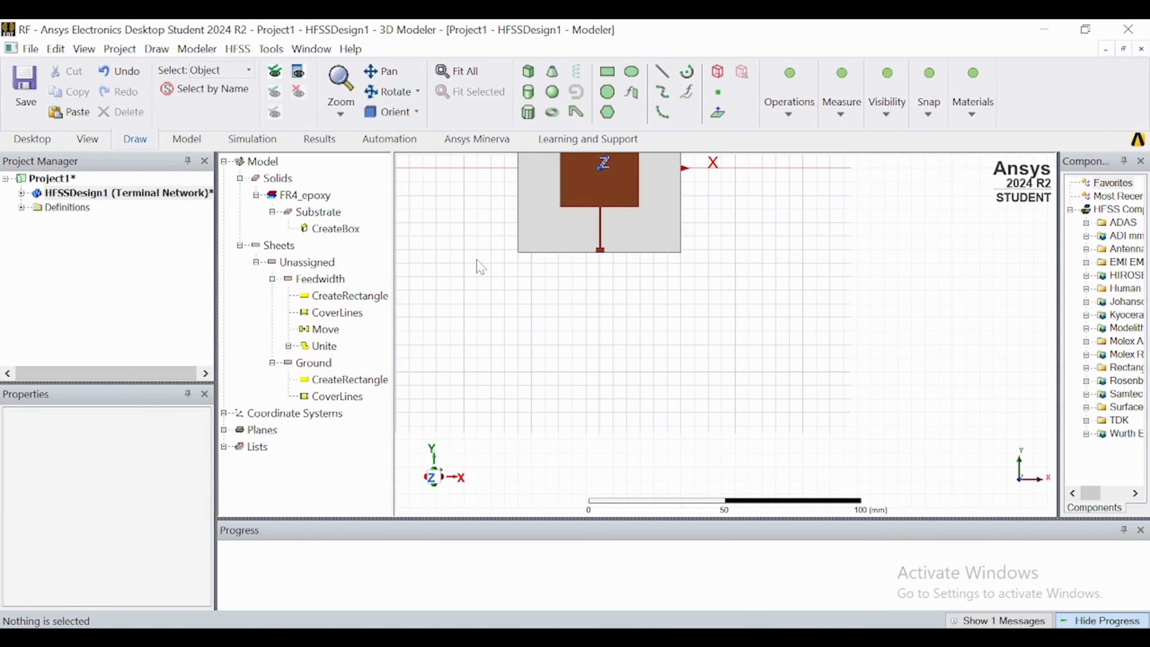
Set the drawing plane to XZ with the model in the front (+Y) orientation.
{"action": "scroll", "coordinate": [698, 263], "scroll_direction": "down", "scroll_amount": 2}
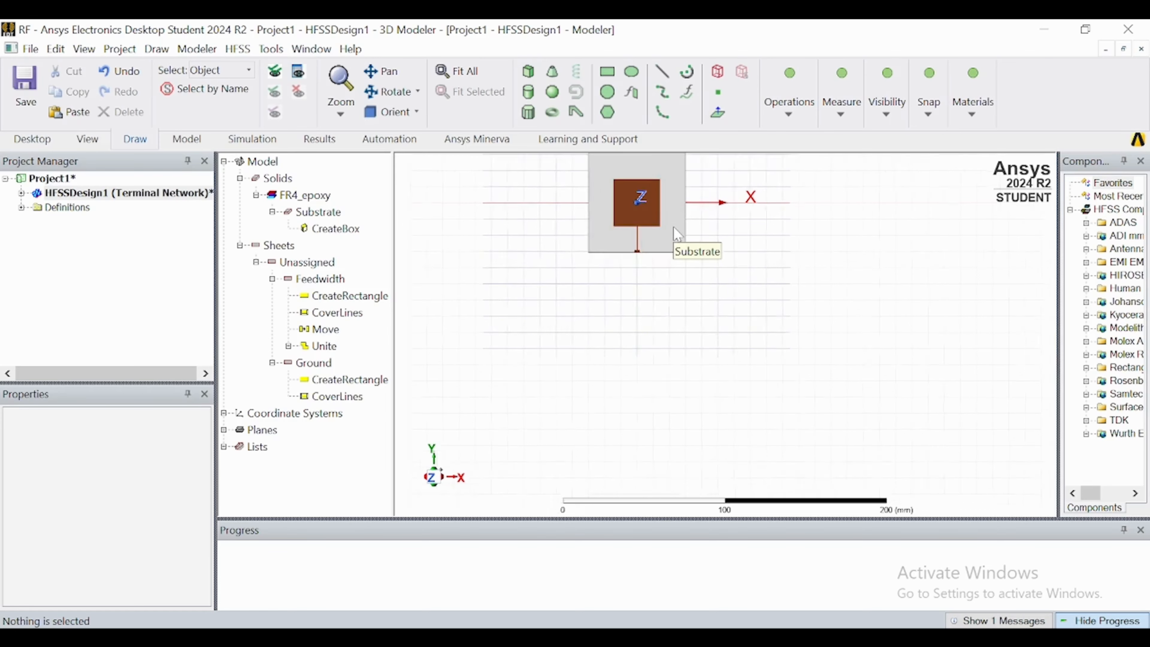
{"action": "scroll", "coordinate": [651, 172], "scroll_direction": "up", "scroll_amount": 2}
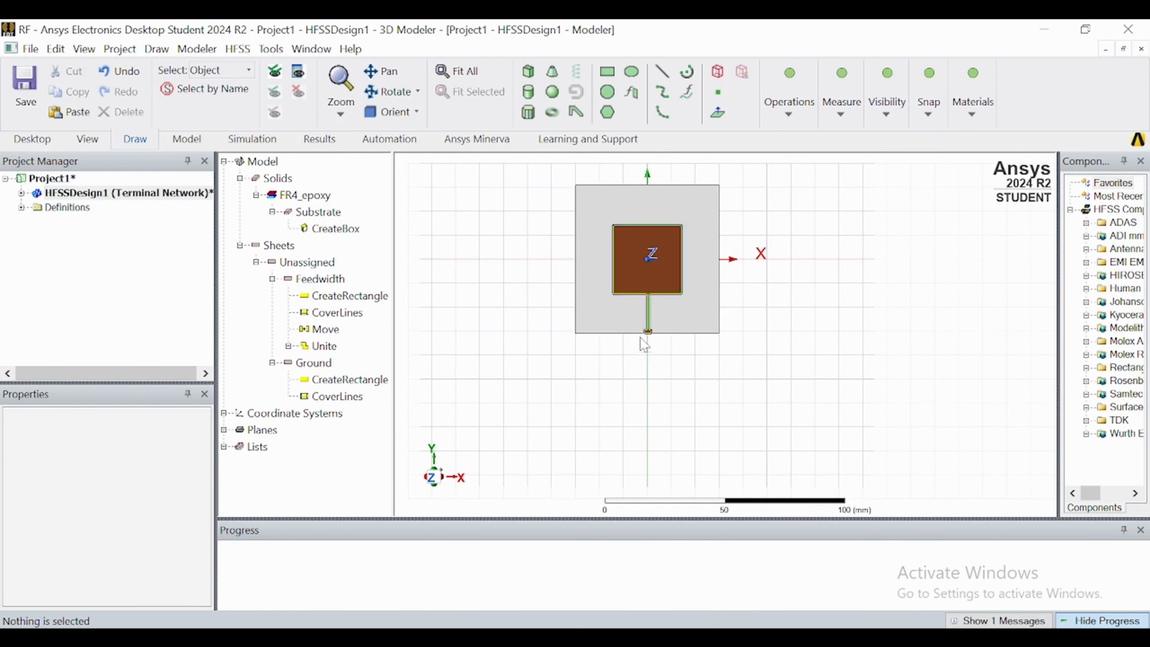
{"action": "scroll", "coordinate": [641, 321], "scroll_direction": "up", "scroll_amount": 1}
{"action": "scroll", "coordinate": [641, 321], "scroll_direction": "up", "scroll_amount": 1}
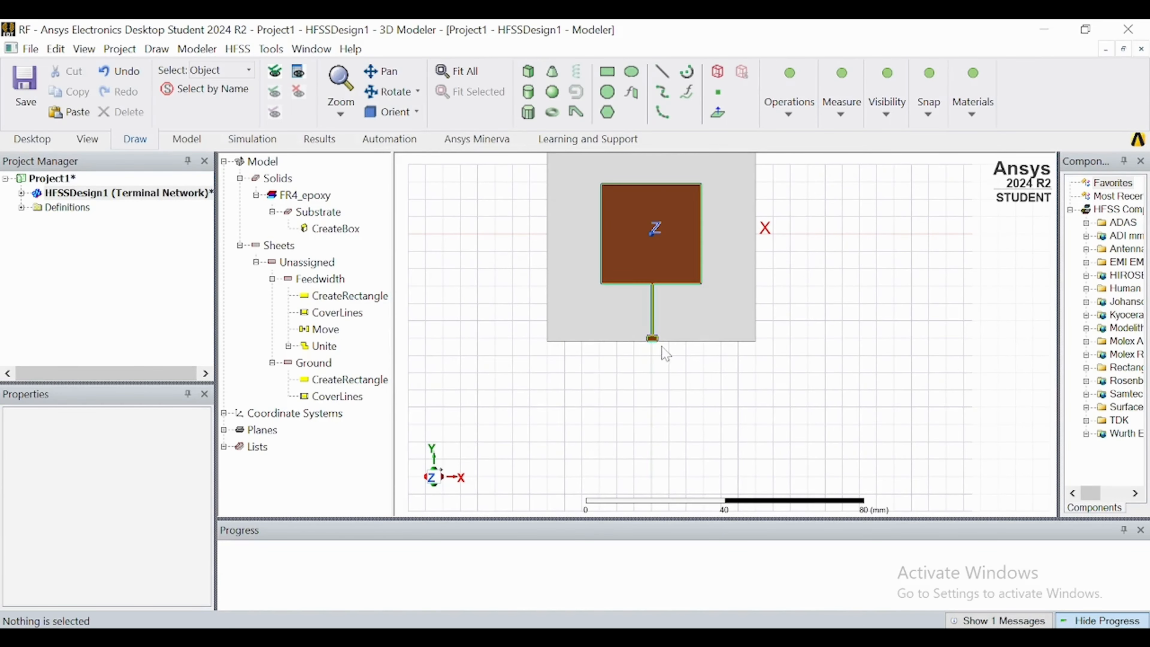
{"action": "left_click", "coordinate": [393, 113]}
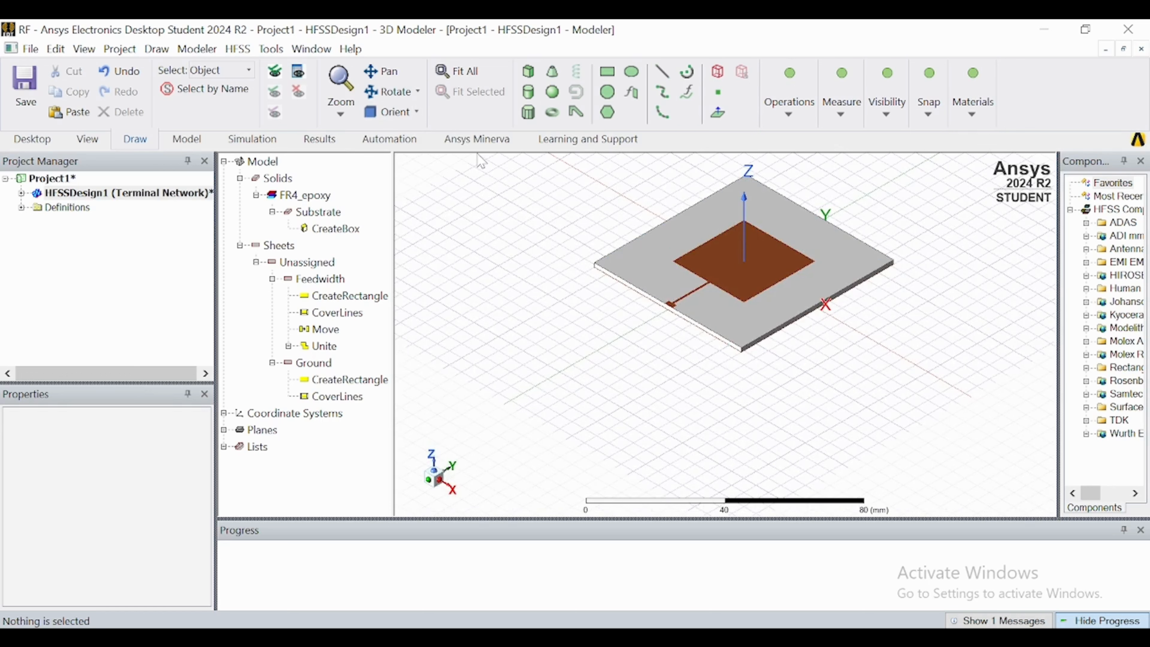
{"action": "left_click", "coordinate": [417, 112]}
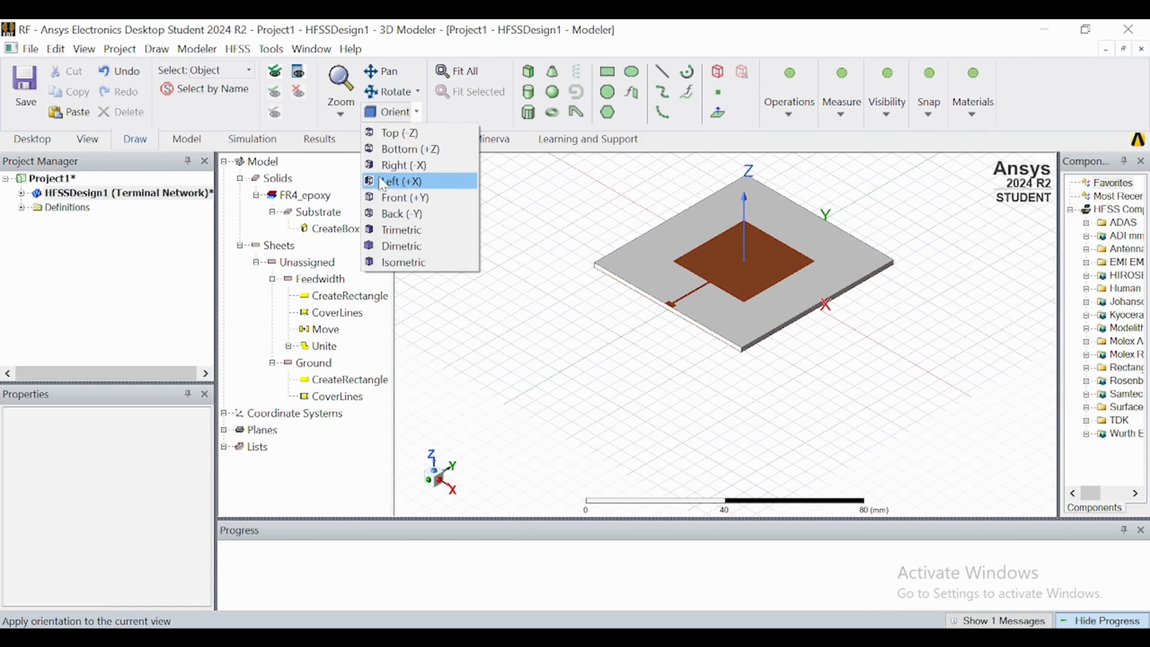
{"action": "left_click", "coordinate": [391, 197]}
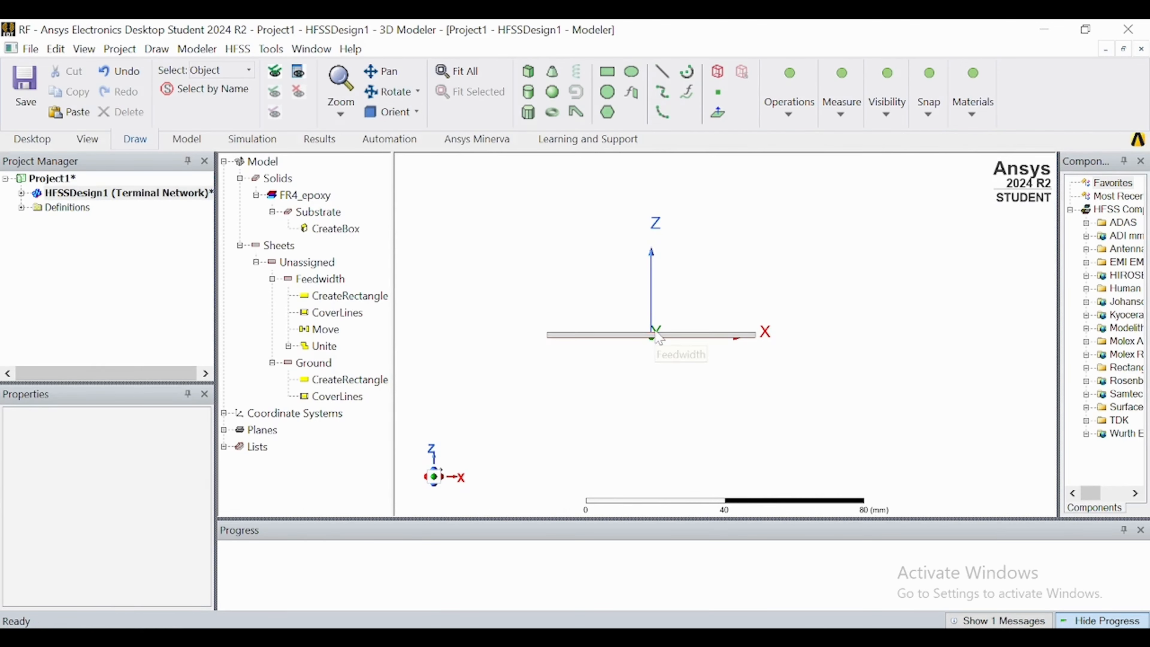
{"action": "scroll", "coordinate": [659, 335], "scroll_direction": "up", "scroll_amount": 3}
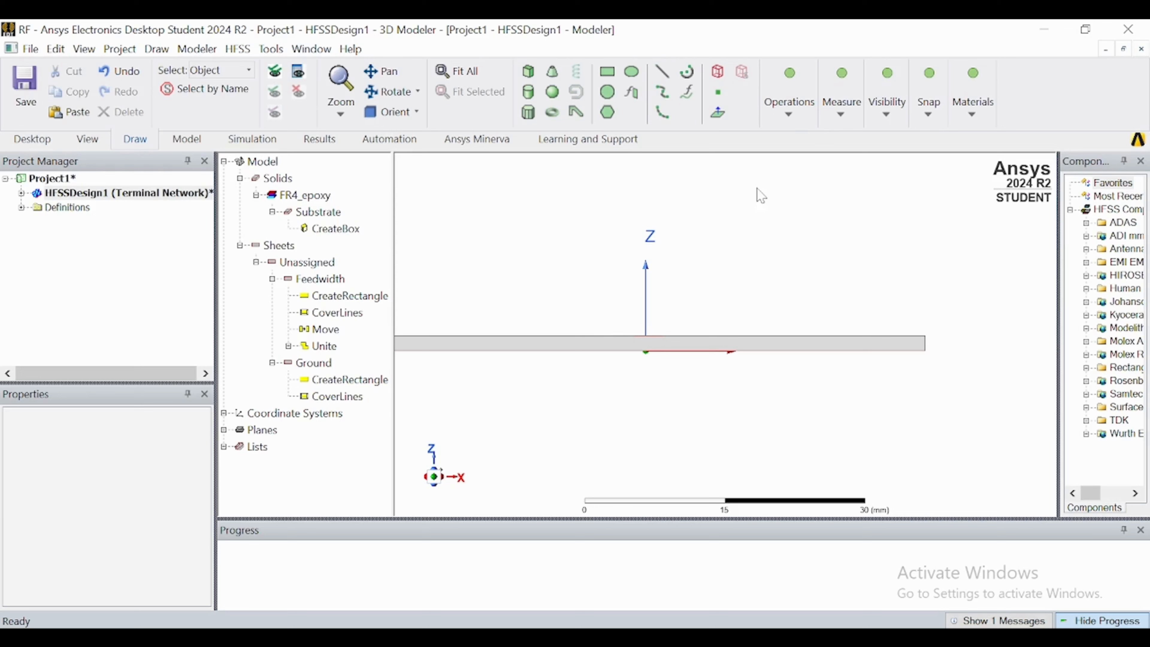
{"action": "left_click", "coordinate": [902, 110]}
{"action": "left_click", "coordinate": [920, 159]}
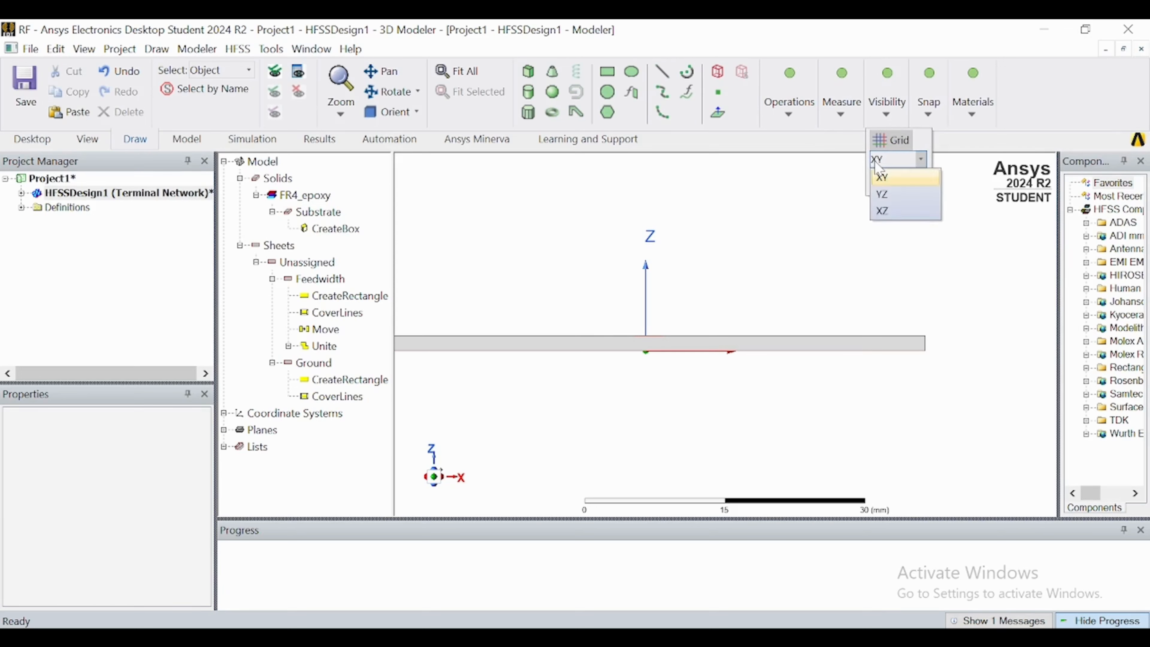
{"action": "left_click", "coordinate": [881, 211]}
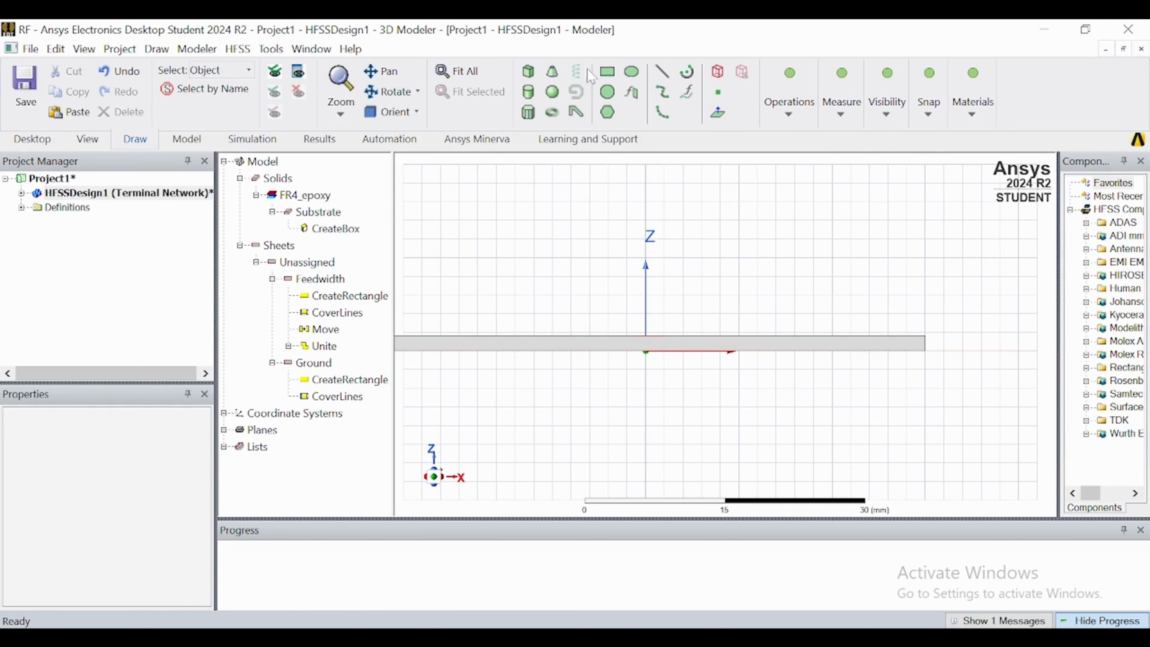
Draw a 3 by 1.6 mm vertical rectangle on the substrate's front edge from the feed corner (-1.2, -31, 1.6) down to (1.8, -31, 0).
{"action": "left_click", "coordinate": [607, 71]}
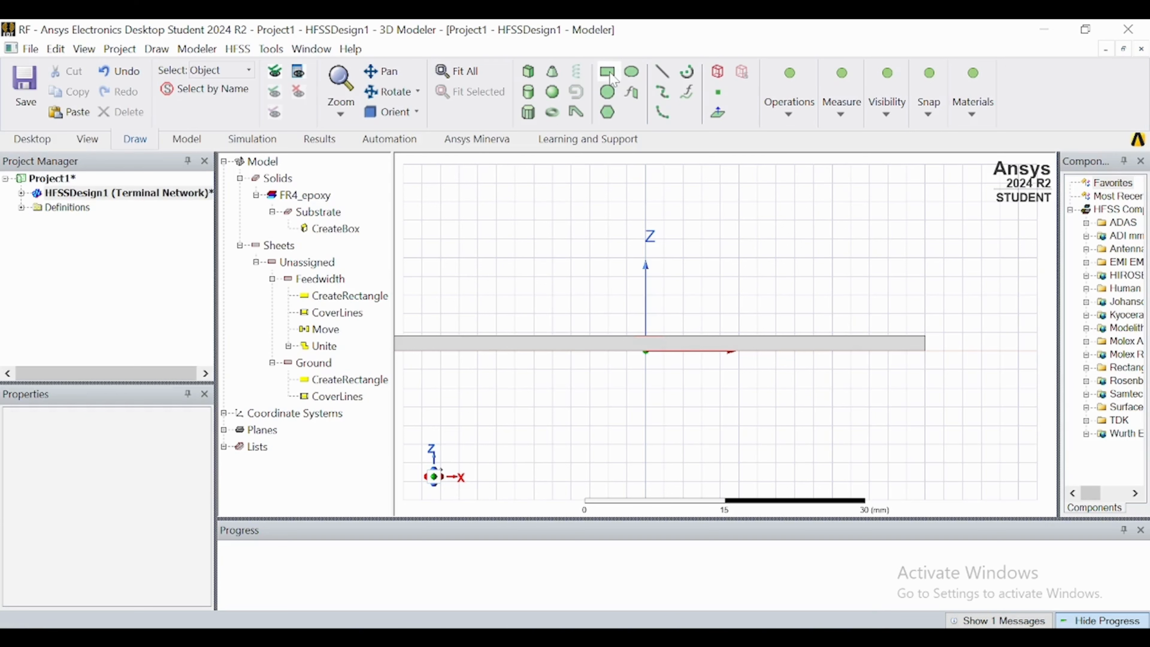
{"action": "left_click", "coordinate": [635, 340]}
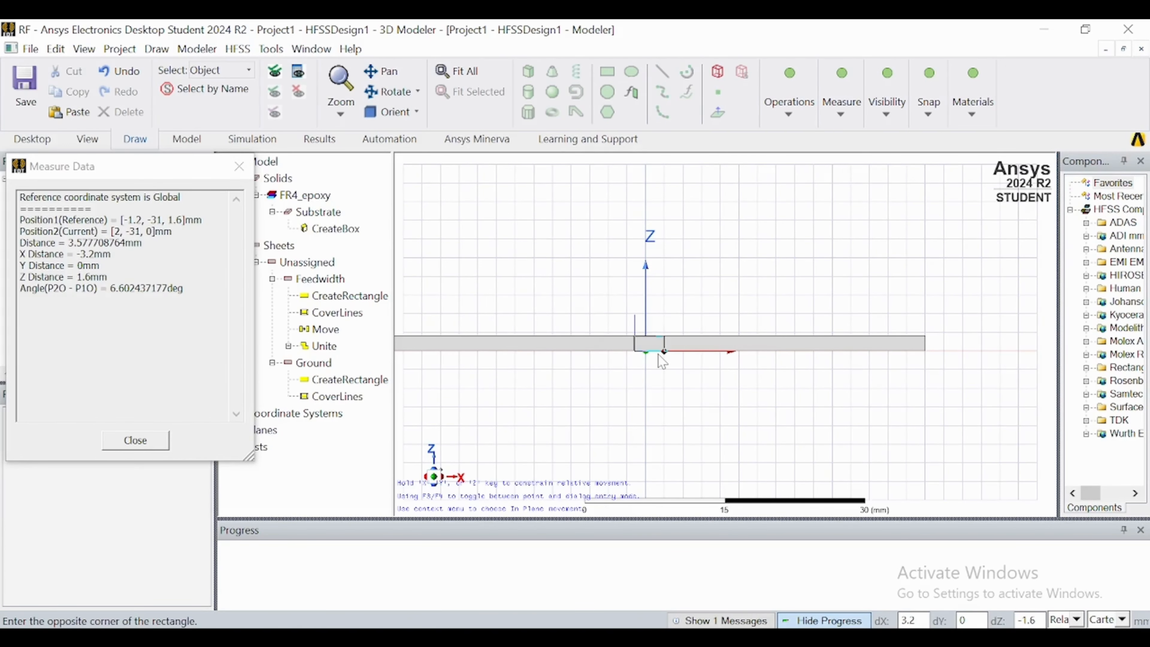
{"action": "scroll", "coordinate": [661, 358], "scroll_direction": "up", "scroll_amount": 3}
{"action": "scroll", "coordinate": [662, 361], "scroll_direction": "up", "scroll_amount": 2}
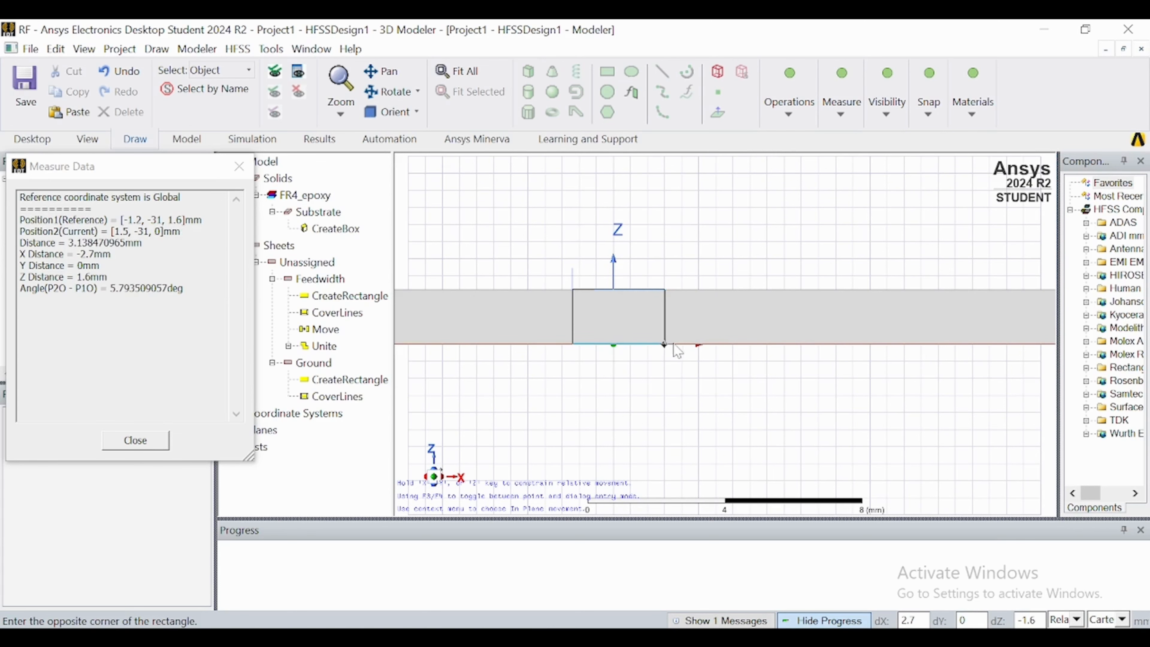
{"action": "scroll", "coordinate": [681, 351], "scroll_direction": "up", "scroll_amount": 3}
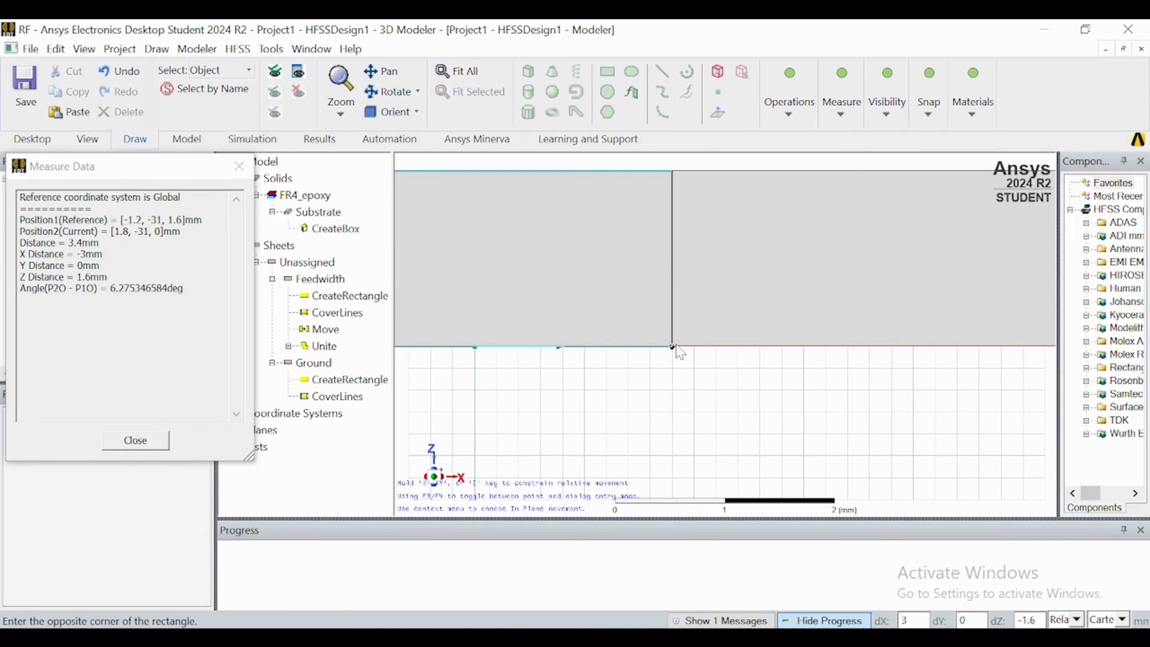
{"action": "left_click", "coordinate": [677, 348]}
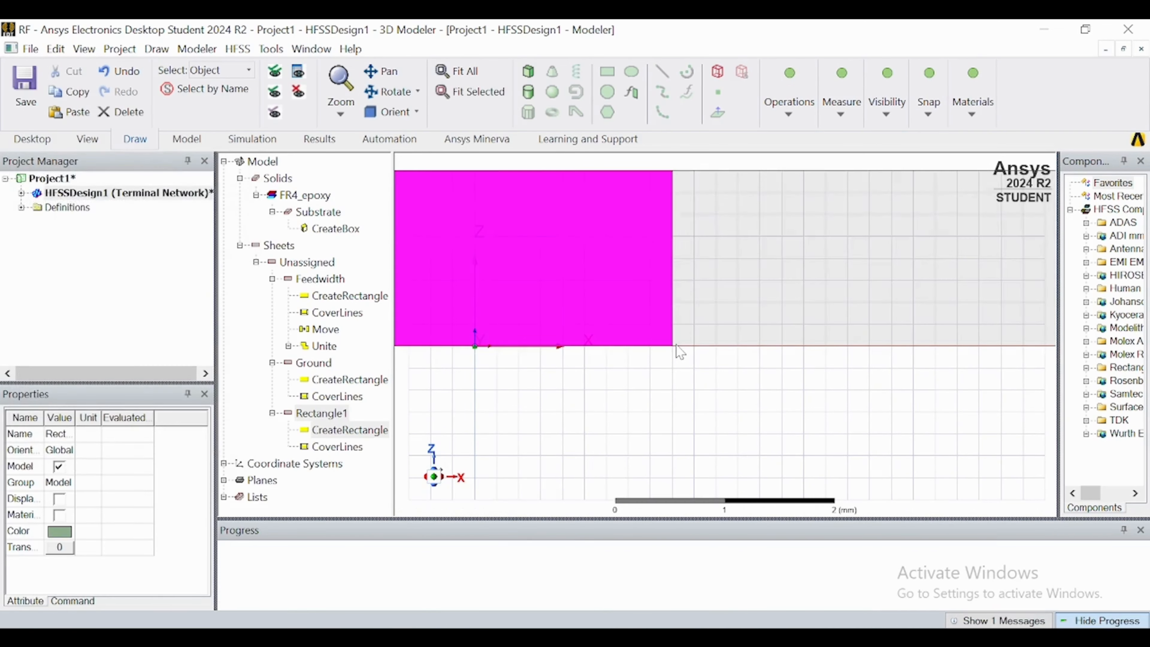
{"action": "scroll", "coordinate": [677, 348], "scroll_direction": "down", "scroll_amount": 1}
{"action": "scroll", "coordinate": [679, 351], "scroll_direction": "down", "scroll_amount": 1}
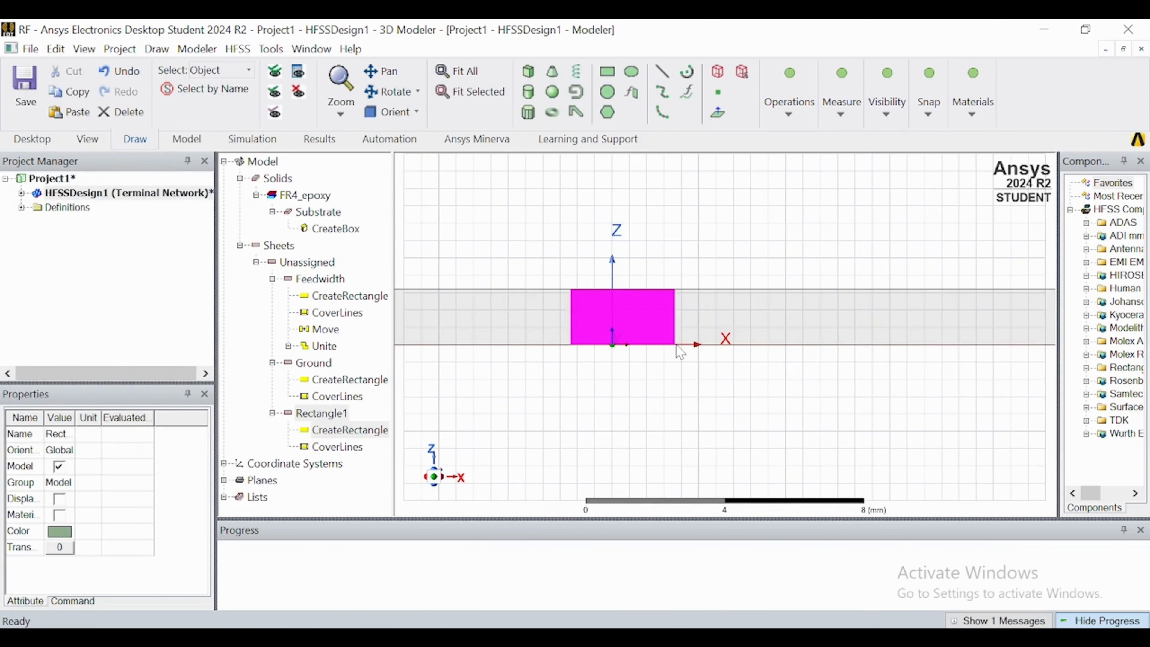
{"action": "left_click", "coordinate": [541, 382]}
Rename the new vertical rectangle between feed line and ground as Feed and set its colour to orange (255, 128, 64).
{"action": "left_click", "coordinate": [369, 111]}
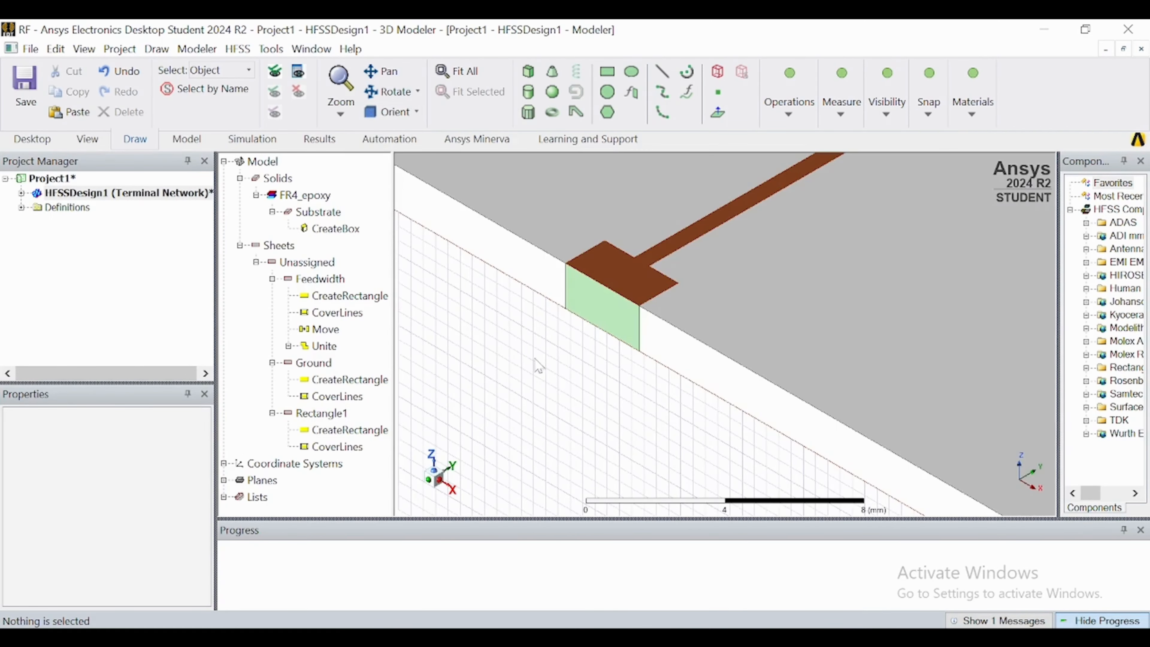
{"action": "left_click", "coordinate": [597, 312]}
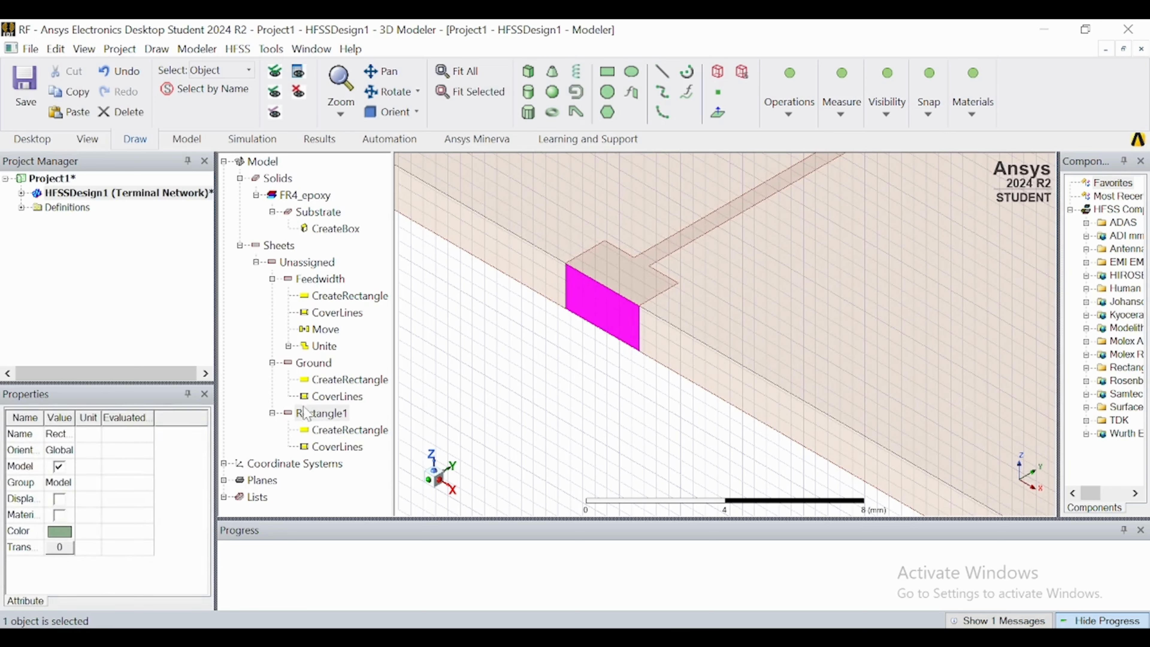
{"action": "double_click", "coordinate": [322, 414]}
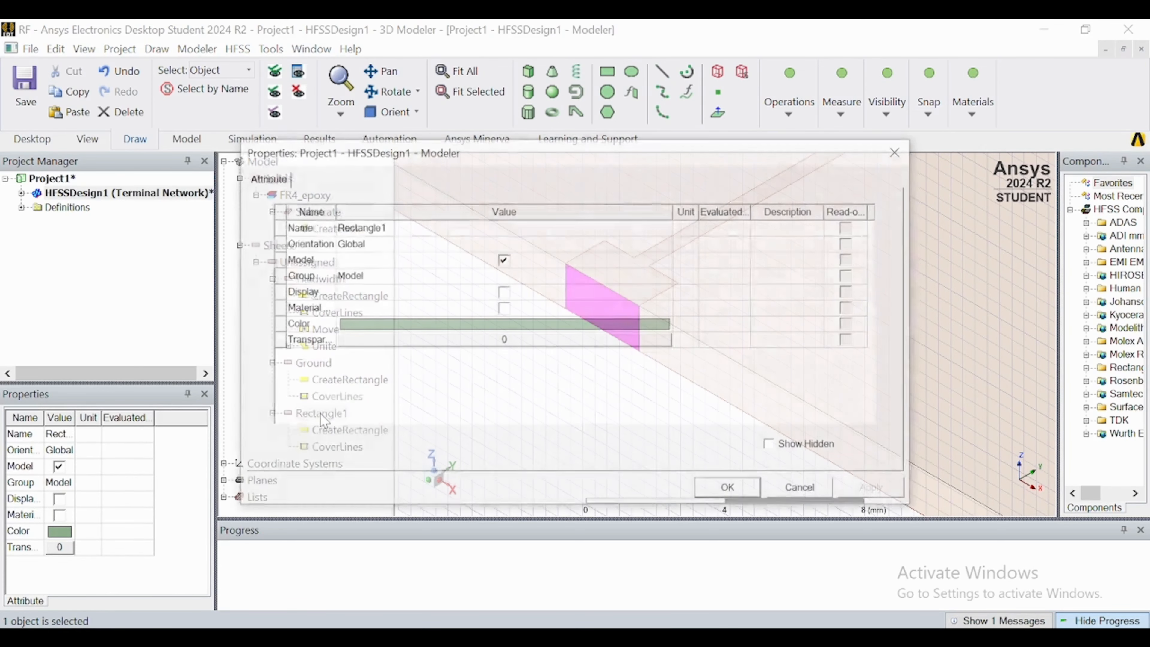
{"action": "left_click", "coordinate": [367, 227]}
{"action": "left_click", "coordinate": [366, 226]}
{"action": "type", "text": "Feed"}
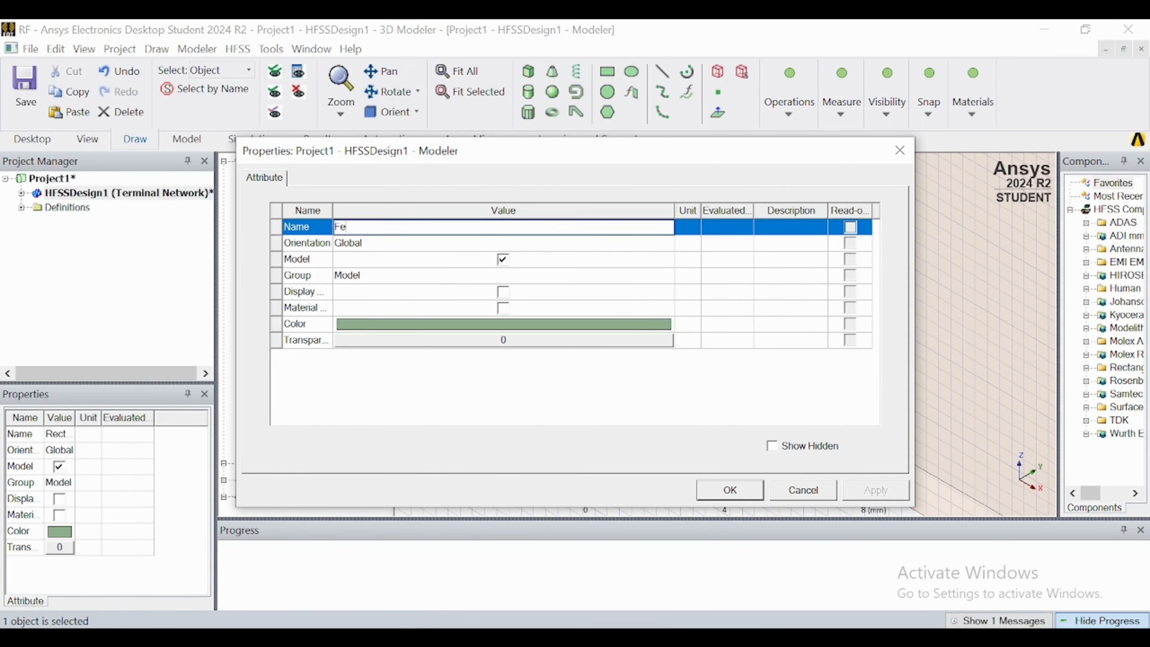
{"action": "left_click", "coordinate": [450, 324]}
{"action": "left_click", "coordinate": [409, 267]}
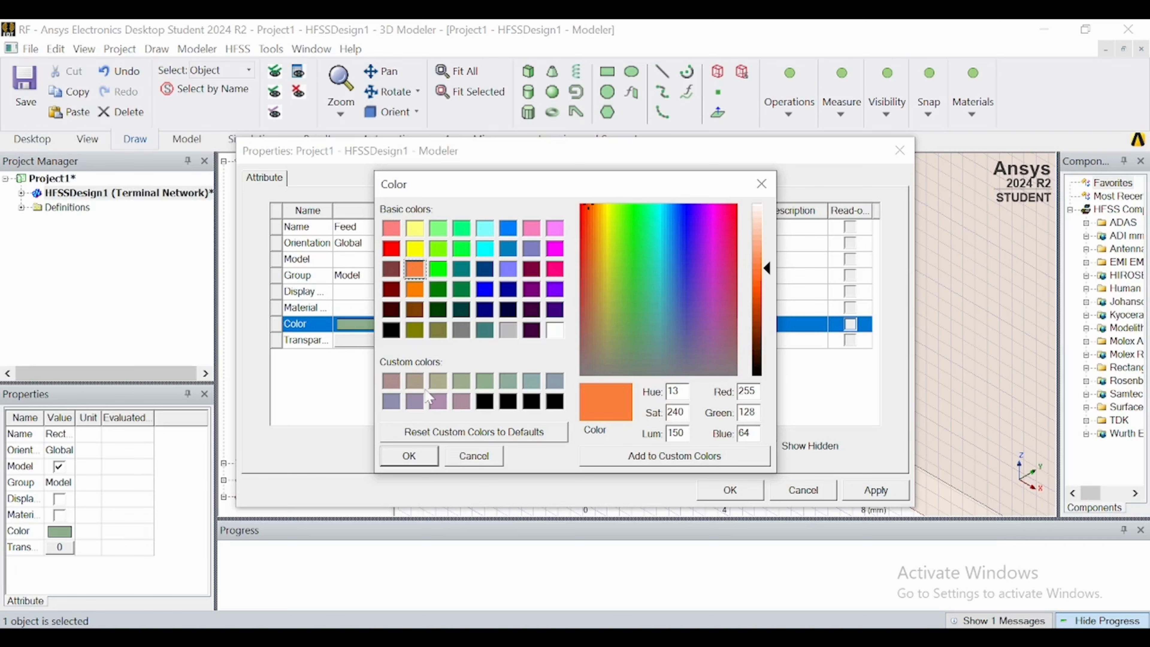
{"action": "left_click", "coordinate": [410, 456]}
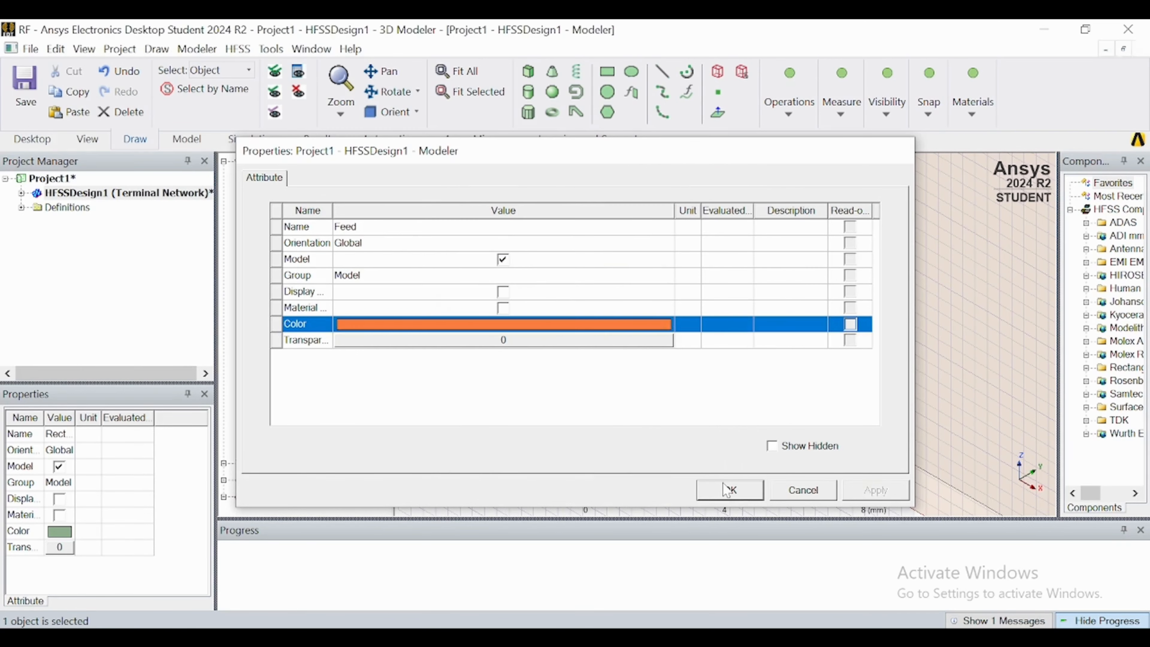
{"action": "left_click", "coordinate": [729, 490]}
{"action": "scroll", "coordinate": [650, 360], "scroll_direction": "down", "scroll_amount": 5}
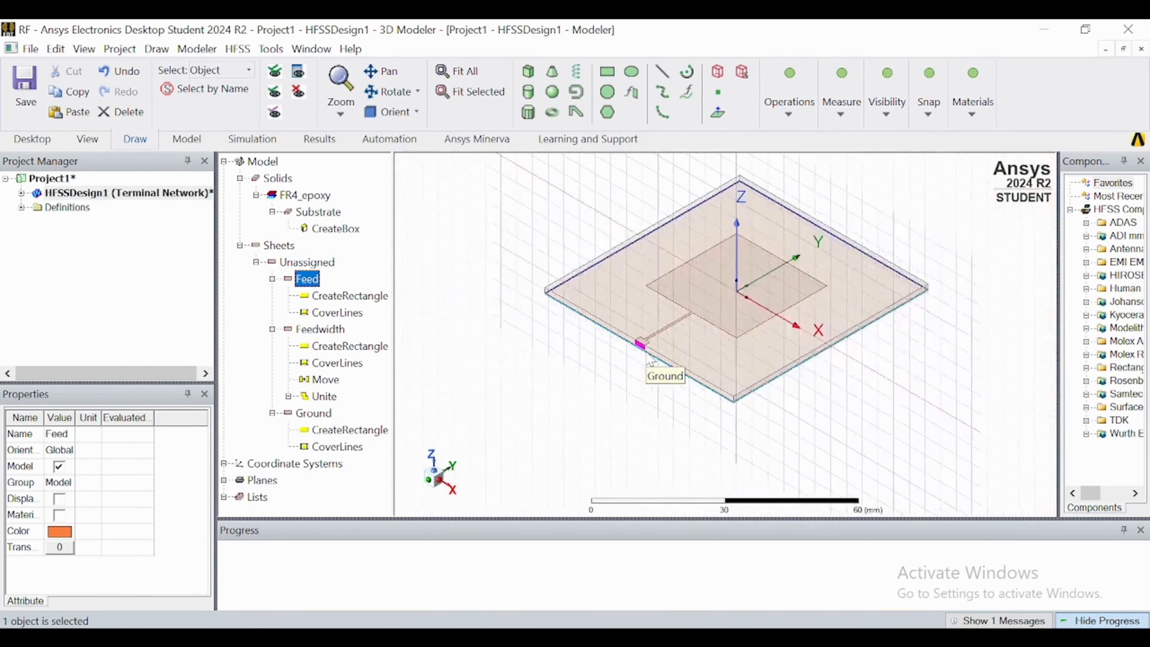
Set the drawing plane back to XY and clear the selection of the Feed sheet.
{"action": "scroll", "coordinate": [651, 360], "scroll_direction": "down", "scroll_amount": 2}
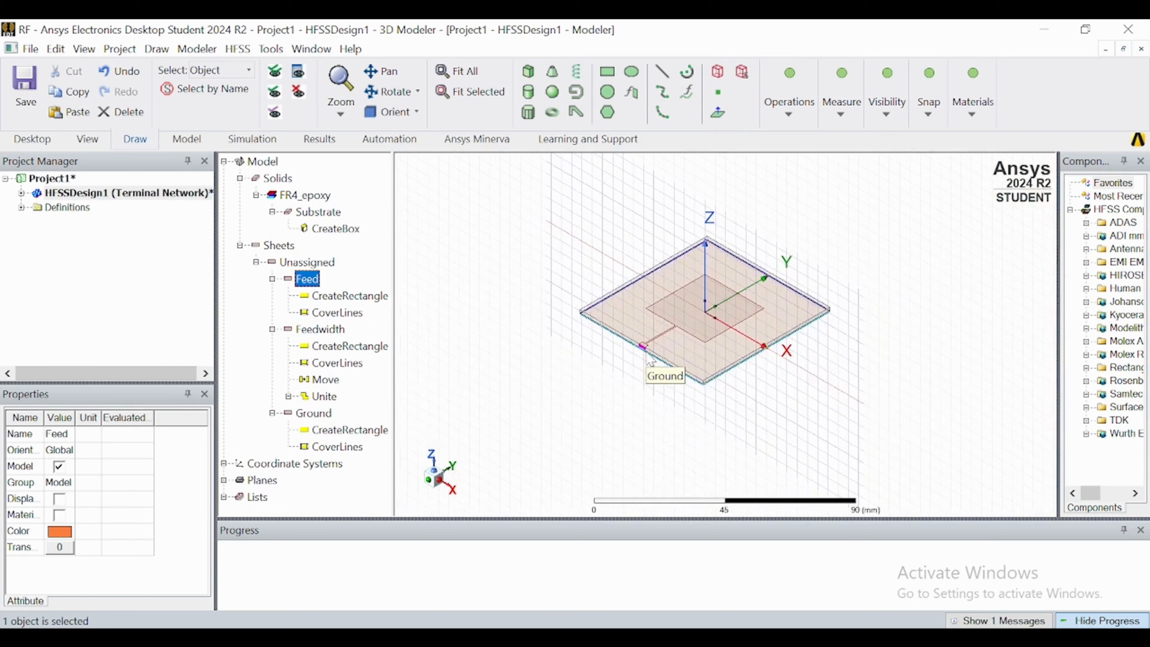
{"action": "left_click", "coordinate": [899, 110]}
{"action": "left_click", "coordinate": [920, 159]}
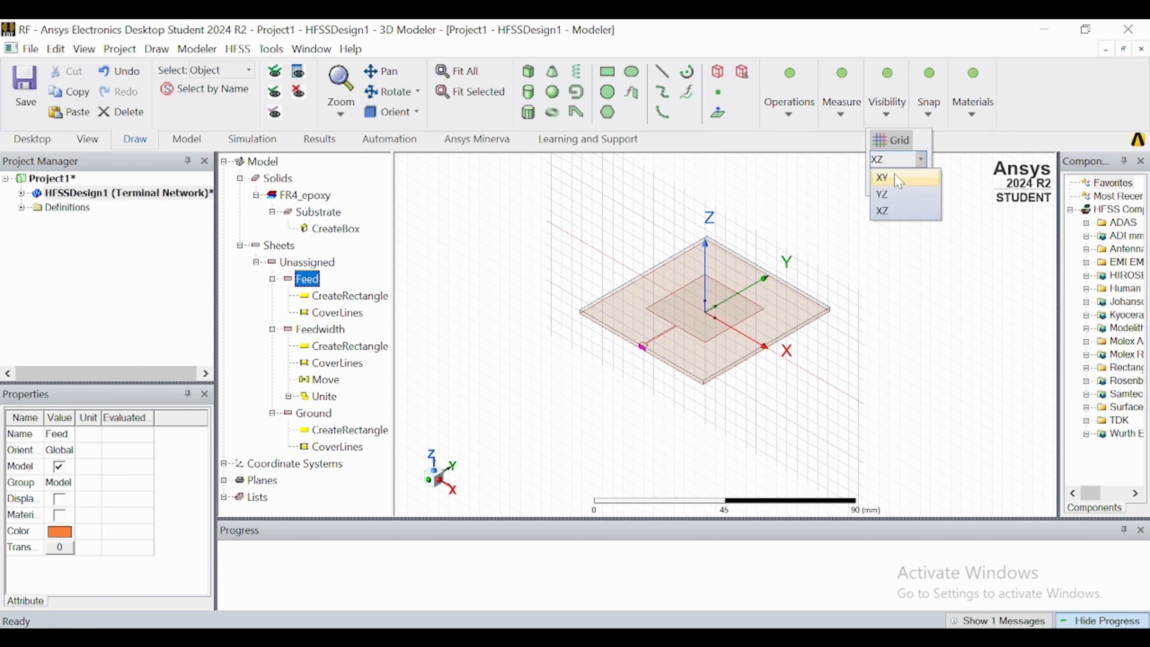
{"action": "left_click", "coordinate": [883, 177]}
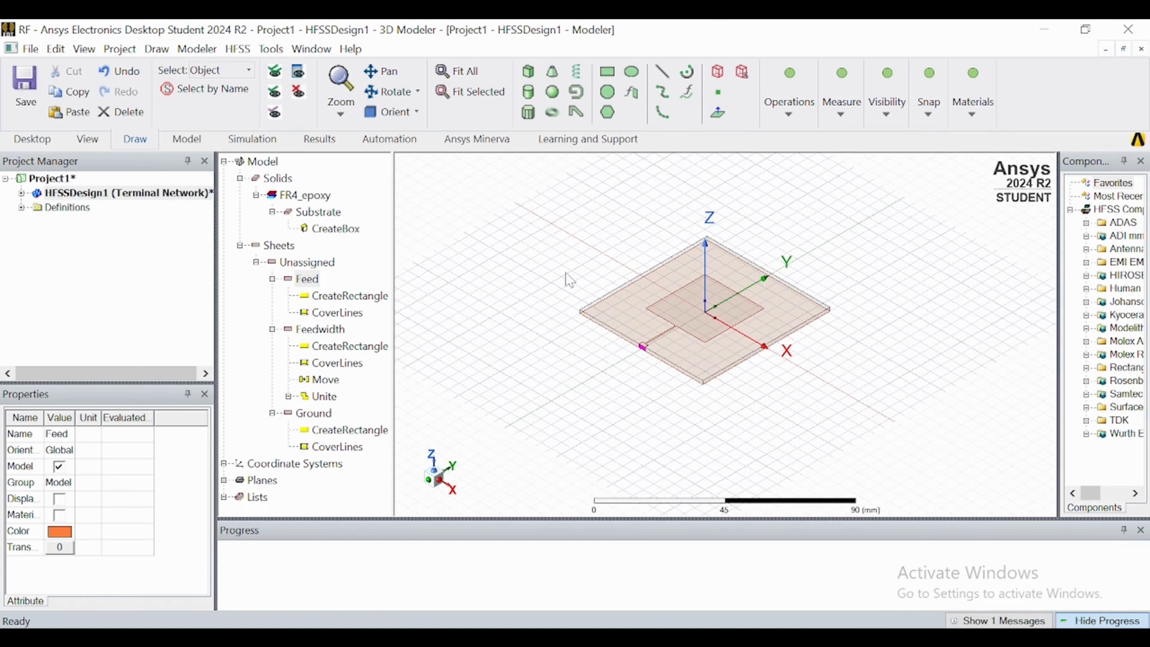
{"action": "left_click", "coordinate": [606, 304]}
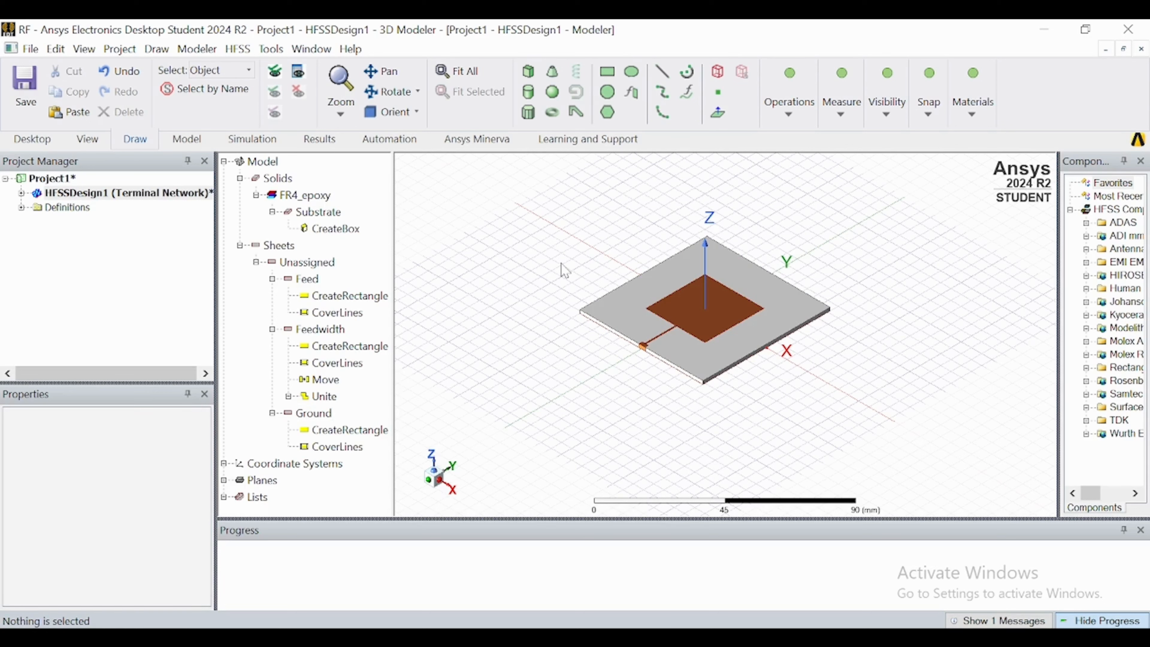
Assign a modal lumped port excitation to the Feed sheet and start a new integration line for mode 1.
{"action": "right_click", "coordinate": [308, 287]}
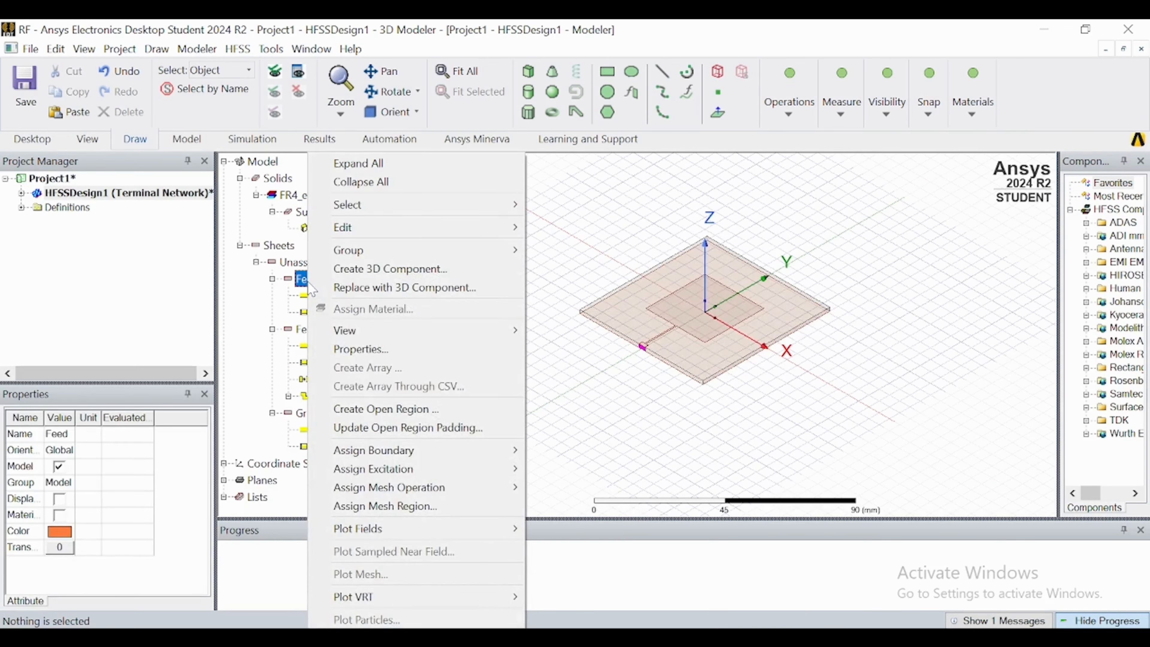
{"action": "mouse_move", "coordinate": [447, 475]}
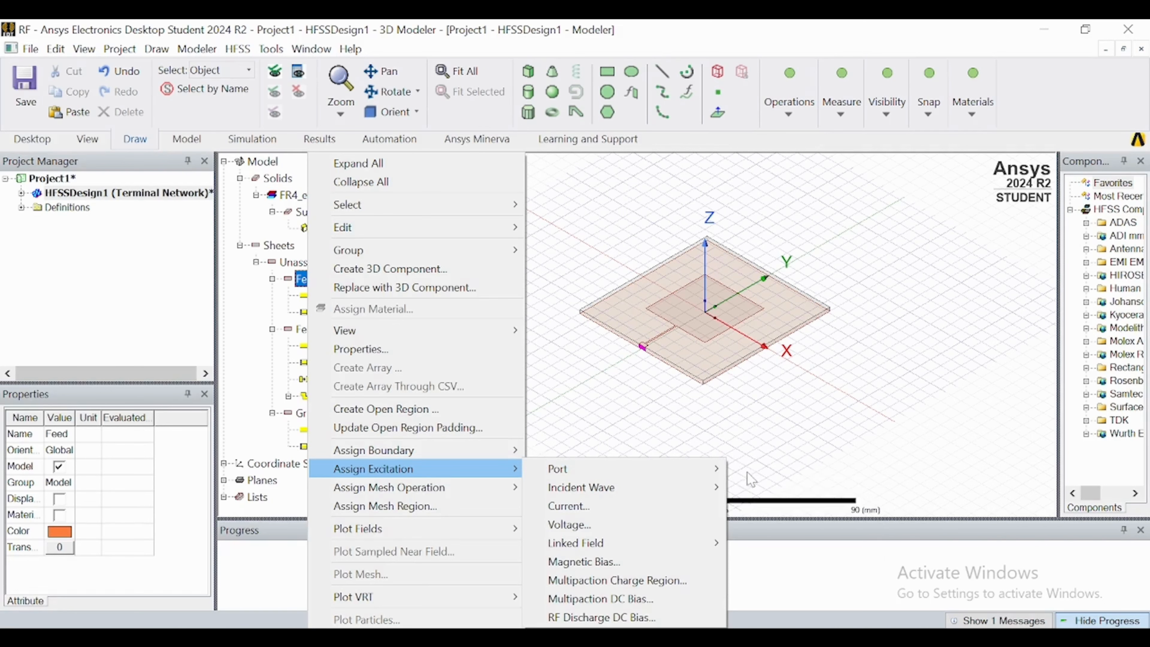
{"action": "mouse_move", "coordinate": [715, 471]}
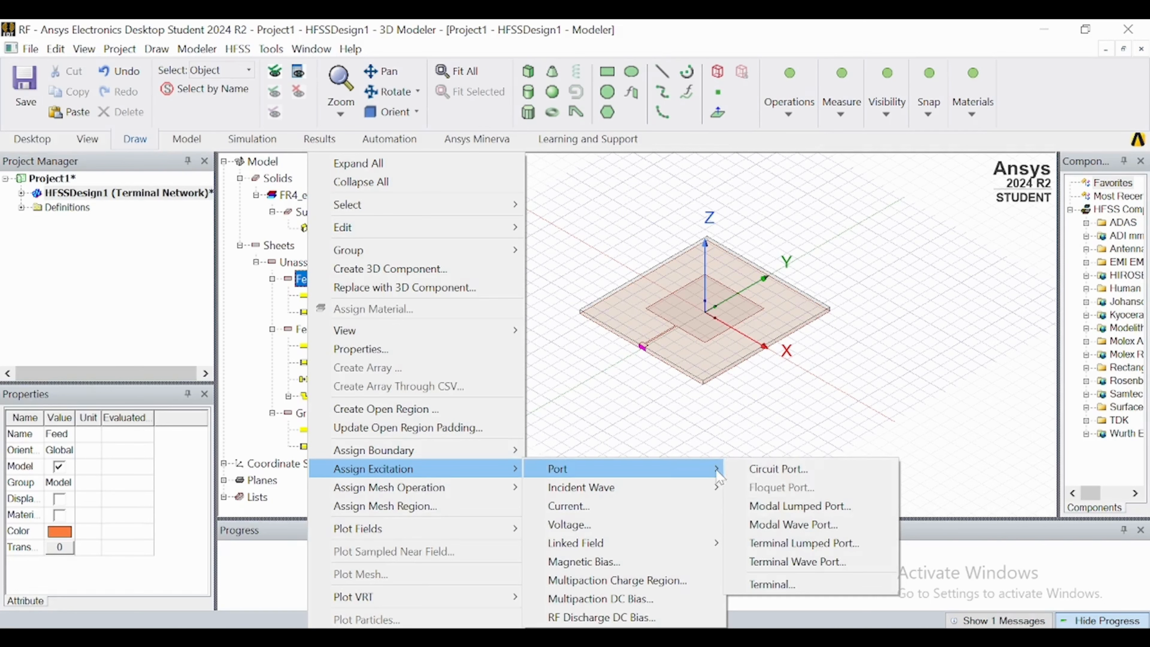
{"action": "left_click", "coordinate": [762, 507]}
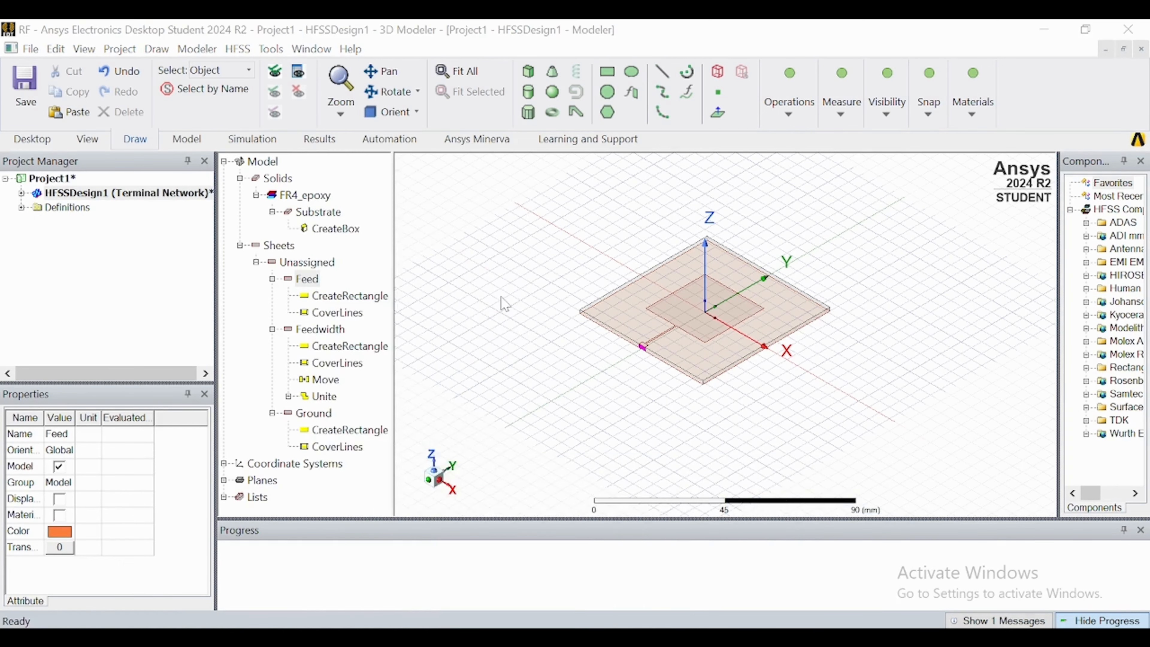
{"action": "left_click", "coordinate": [674, 522]}
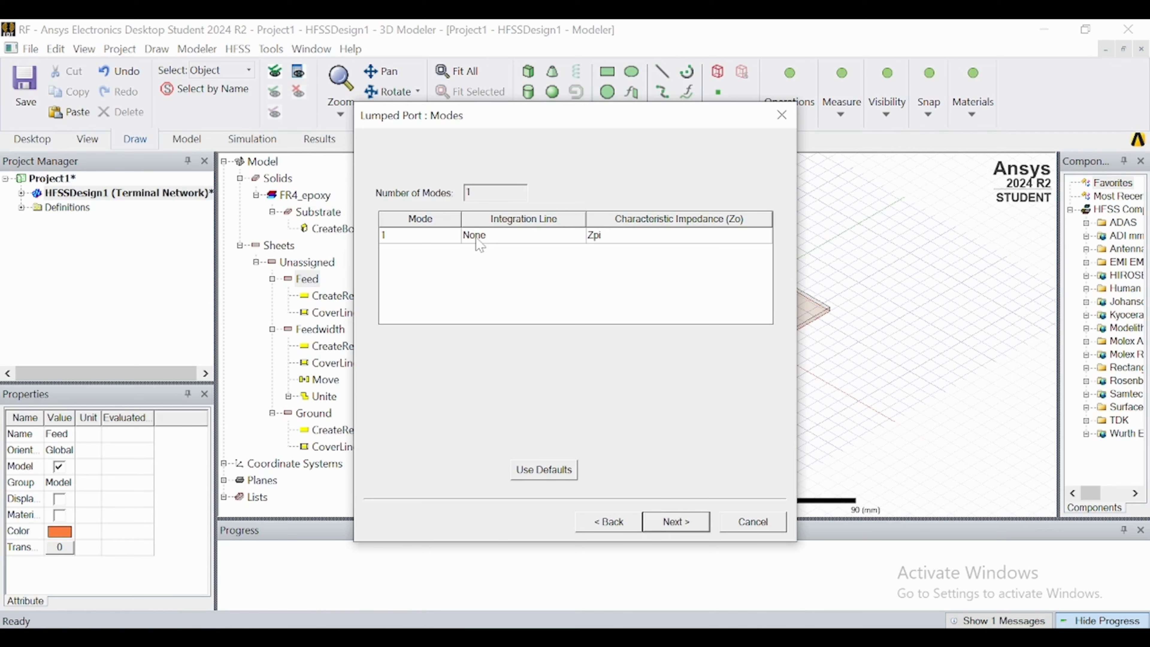
{"action": "left_click", "coordinate": [476, 238]}
{"action": "left_click", "coordinate": [476, 238]}
{"action": "left_click", "coordinate": [489, 262]}
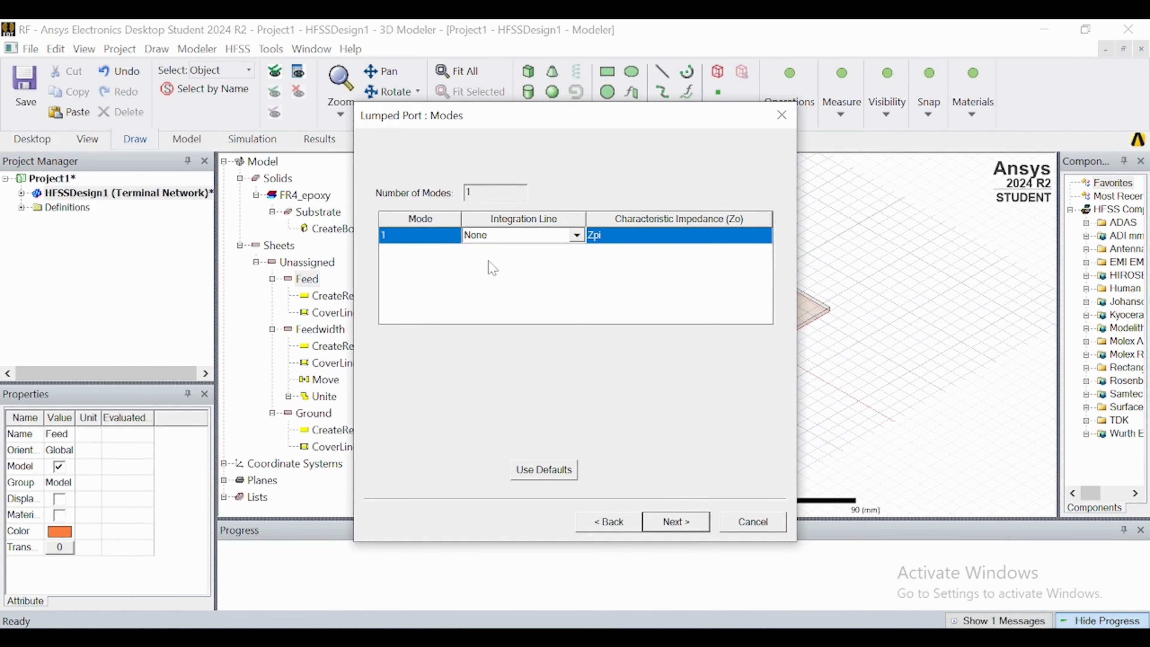
Set the drawing plane to XZ and orient the model to the front (+Y) view for the integration line.
{"action": "left_click", "coordinate": [643, 347]}
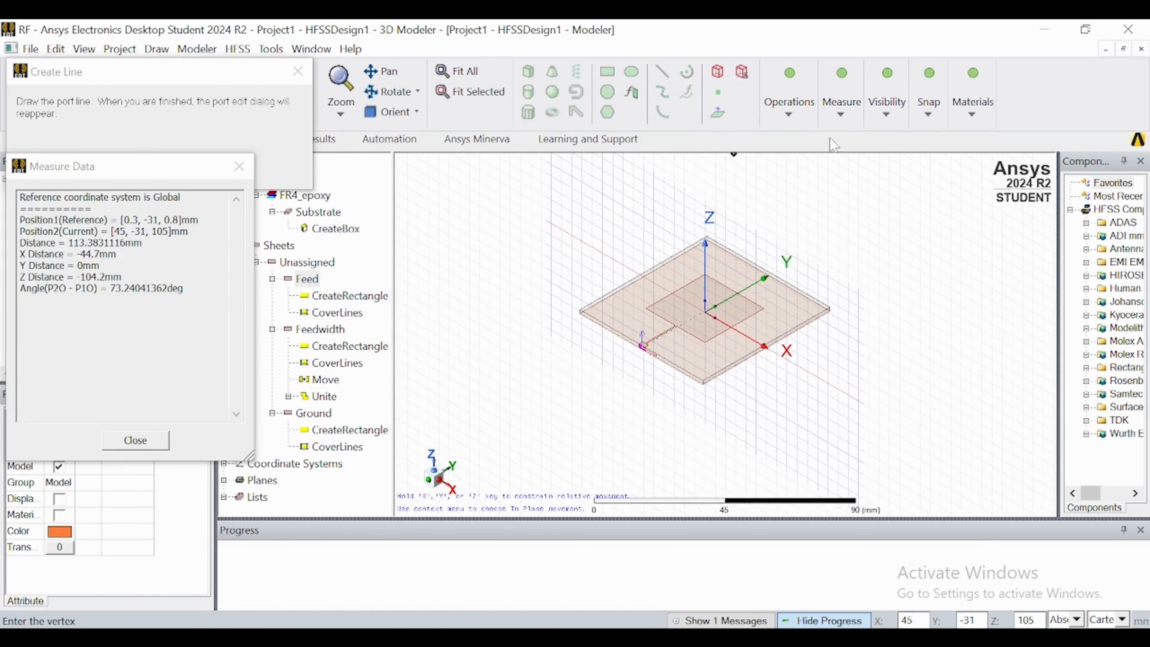
{"action": "left_click", "coordinate": [888, 115]}
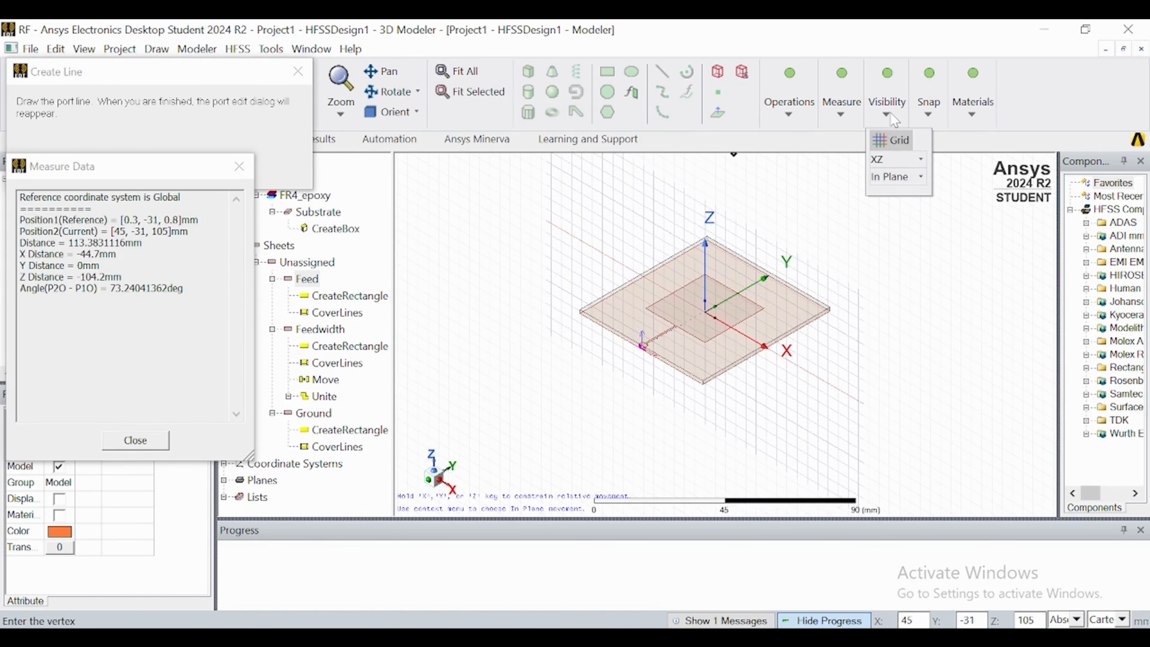
{"action": "left_click", "coordinate": [880, 158]}
{"action": "left_click", "coordinate": [886, 212]}
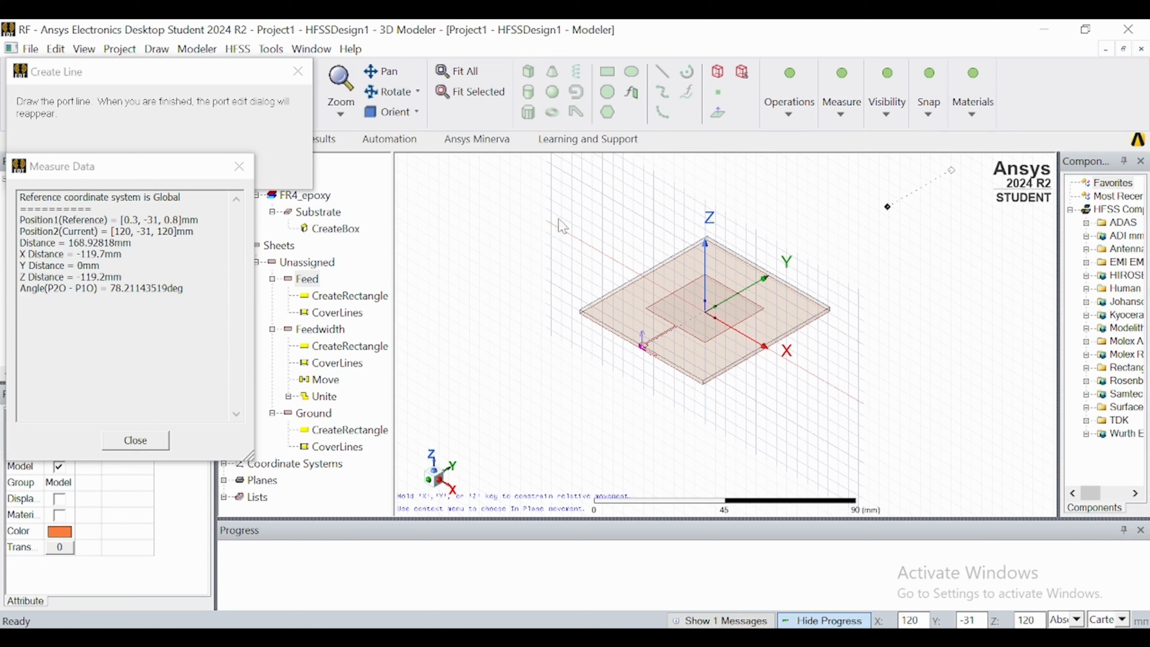
{"action": "left_click", "coordinate": [415, 112]}
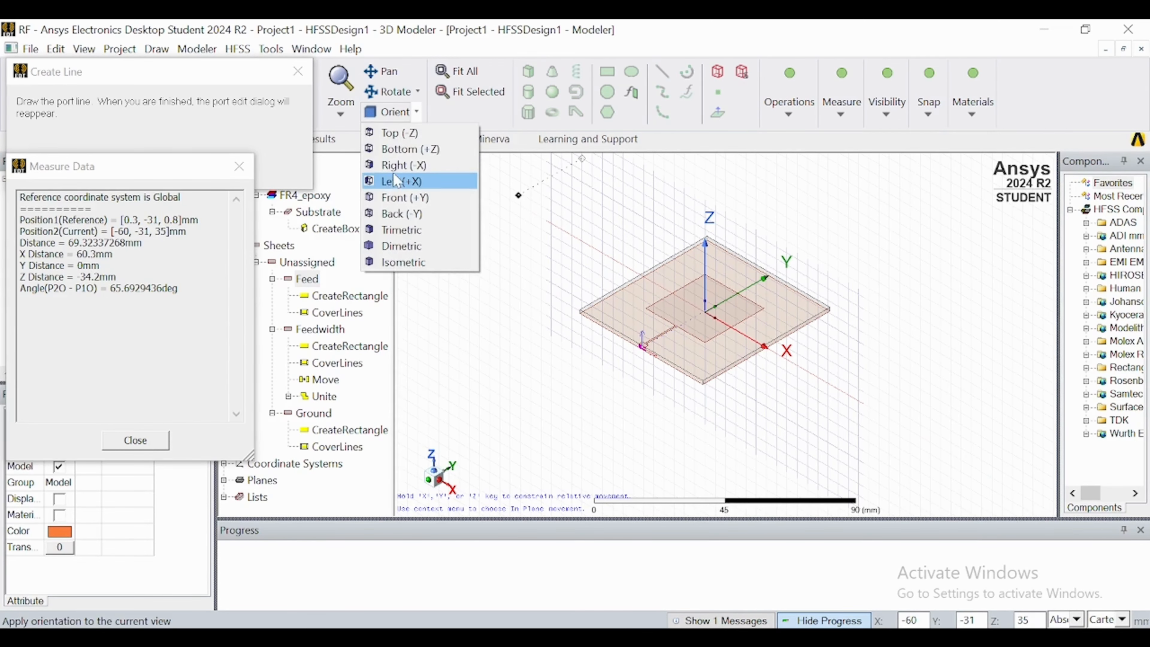
{"action": "left_click", "coordinate": [401, 204]}
Draw the integration line up the middle of Feed from its lower edge centre (0.3, -31, 0) to its upper edge centre, and finish the lumped port.
{"action": "scroll", "coordinate": [677, 361], "scroll_direction": "up", "scroll_amount": 6}
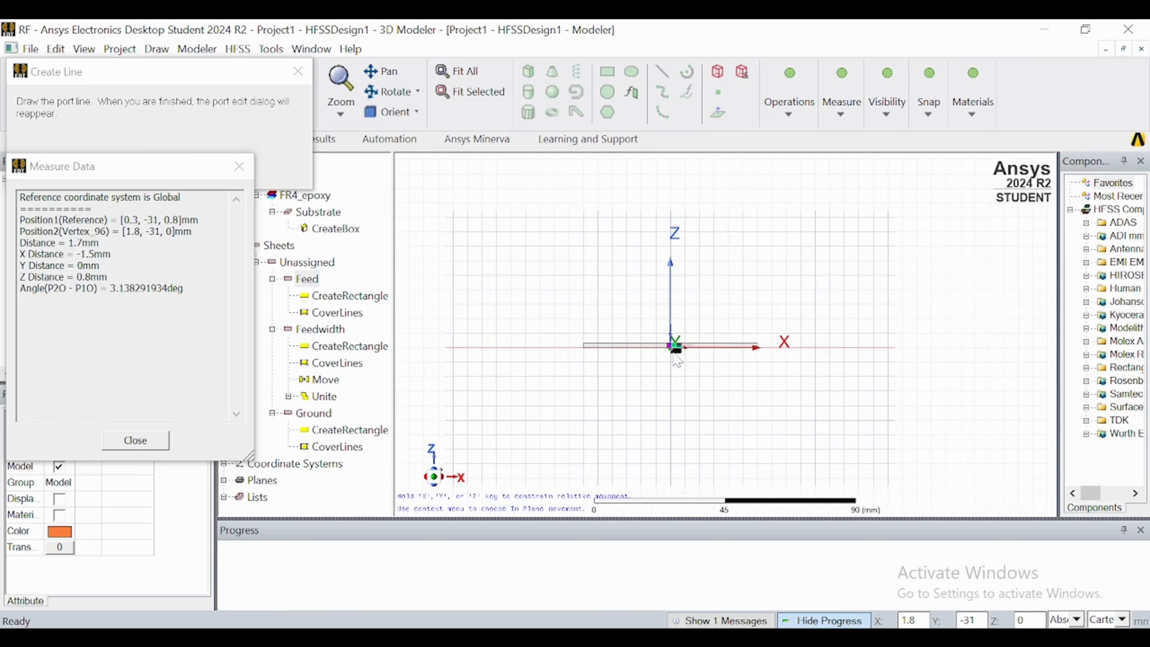
{"action": "scroll", "coordinate": [665, 335], "scroll_direction": "up", "scroll_amount": 2}
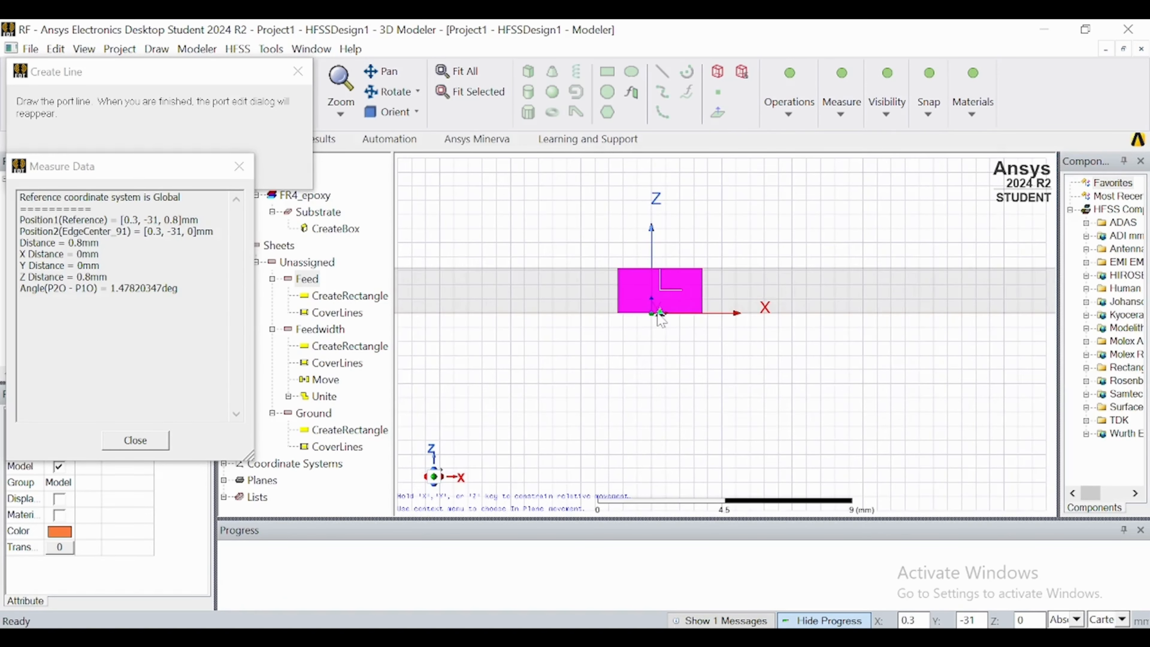
{"action": "scroll", "coordinate": [656, 317], "scroll_direction": "up", "scroll_amount": 4}
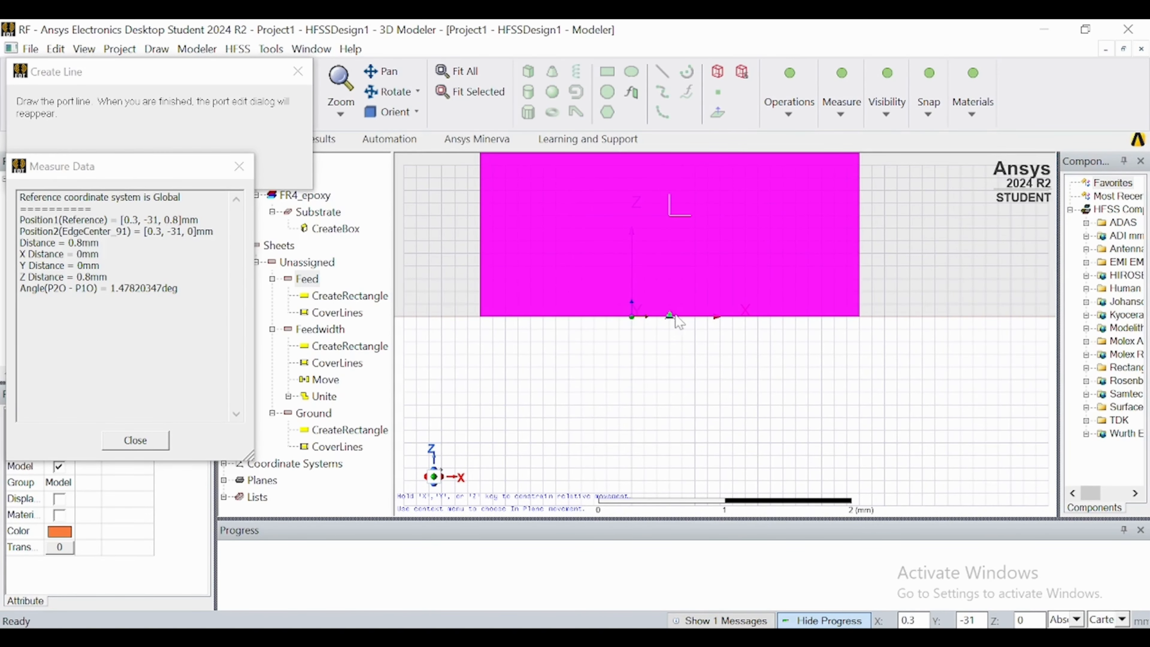
{"action": "left_click", "coordinate": [670, 317]}
{"action": "scroll", "coordinate": [672, 319], "scroll_direction": "down", "scroll_amount": 2}
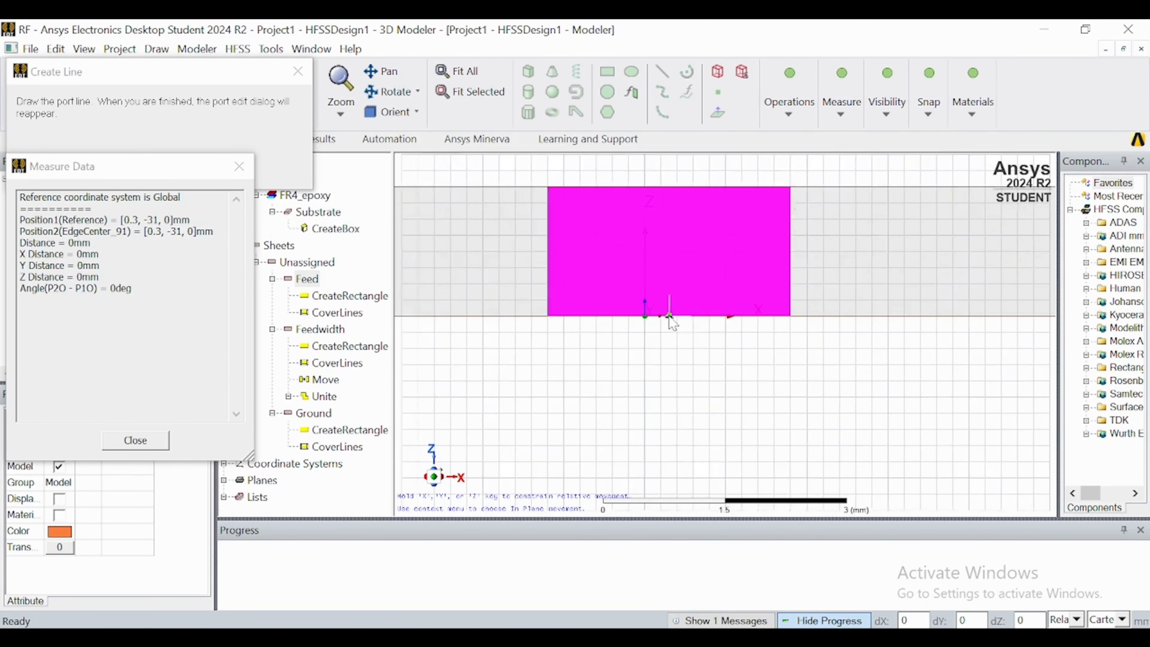
{"action": "left_click", "coordinate": [671, 201]}
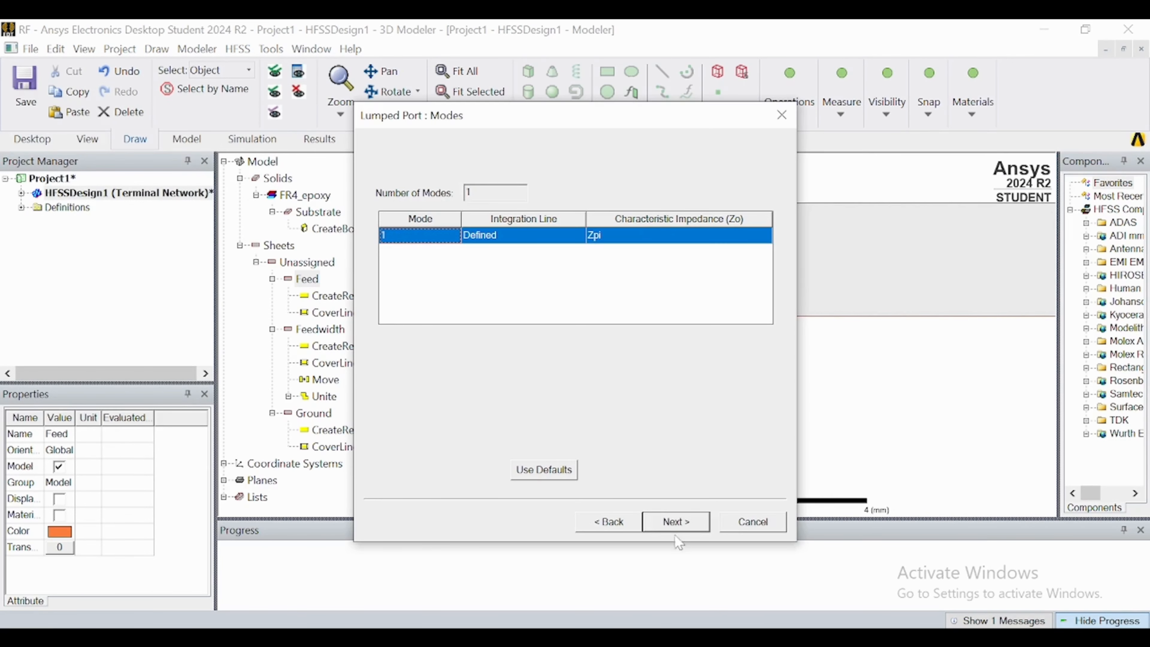
{"action": "left_click", "coordinate": [664, 522]}
{"action": "left_click", "coordinate": [675, 521]}
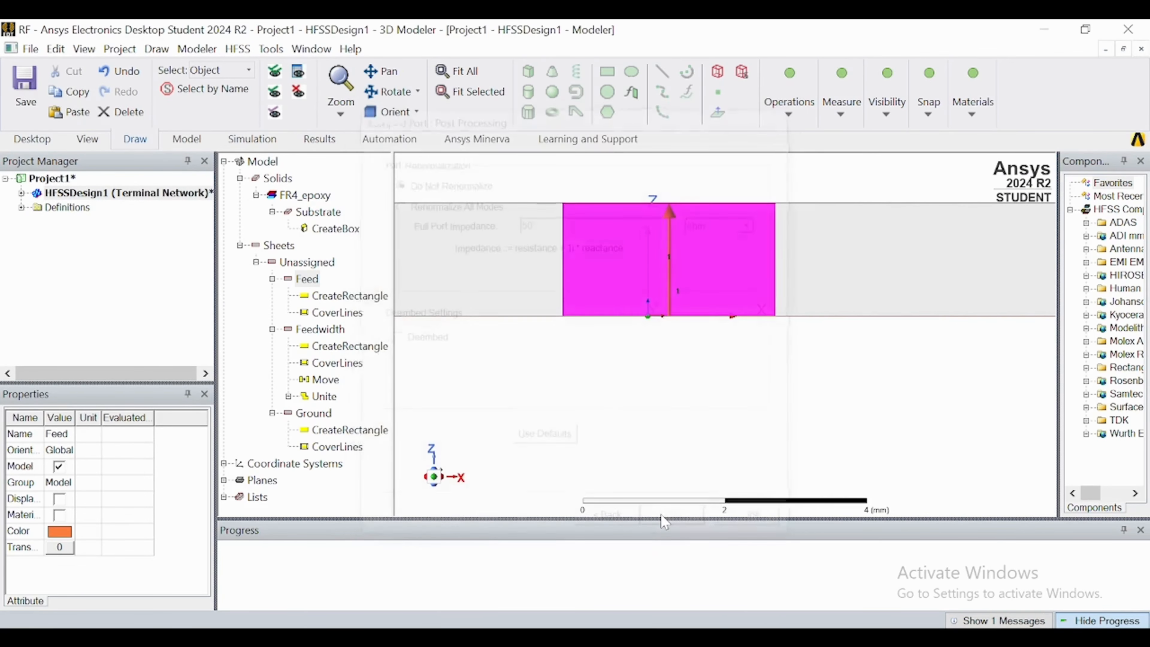
Examine the whole antenna in an angled 3D view, checking that the drawing plane is XY.
{"action": "scroll", "coordinate": [605, 313], "scroll_direction": "down", "scroll_amount": 5}
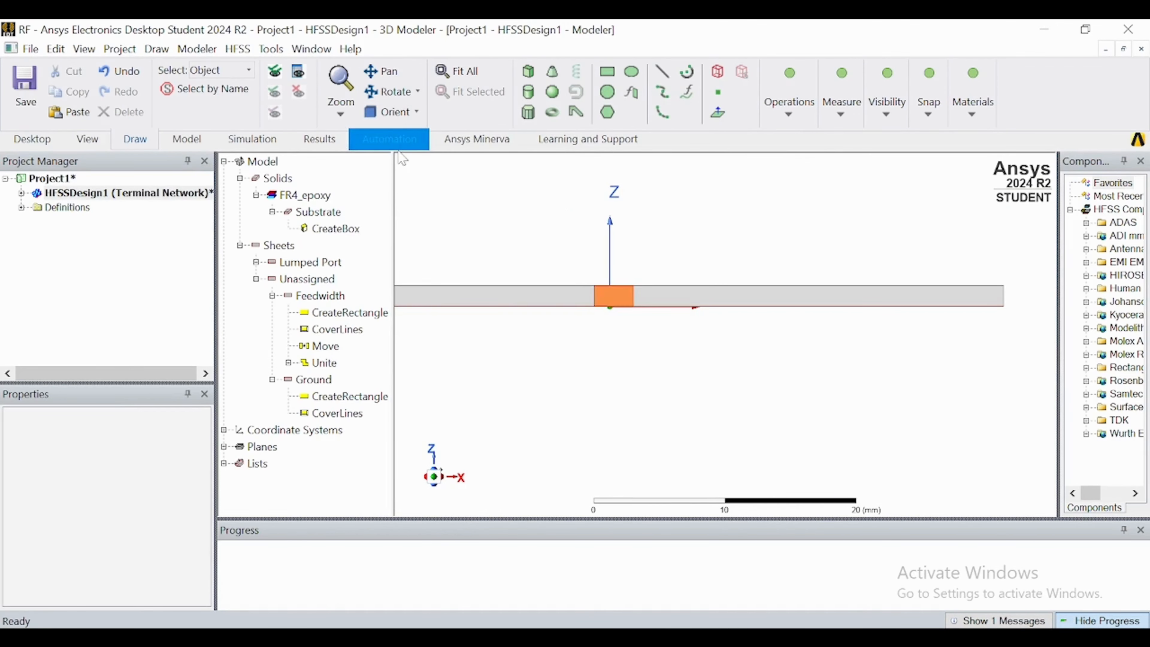
{"action": "left_click", "coordinate": [393, 110]}
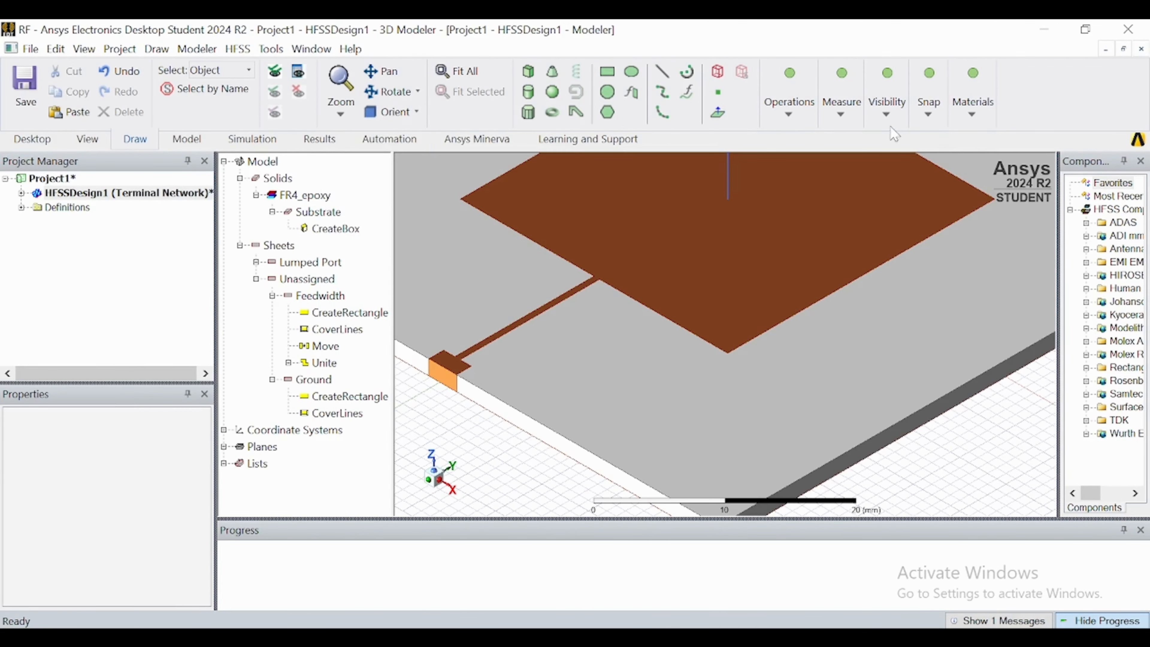
{"action": "left_click", "coordinate": [873, 110]}
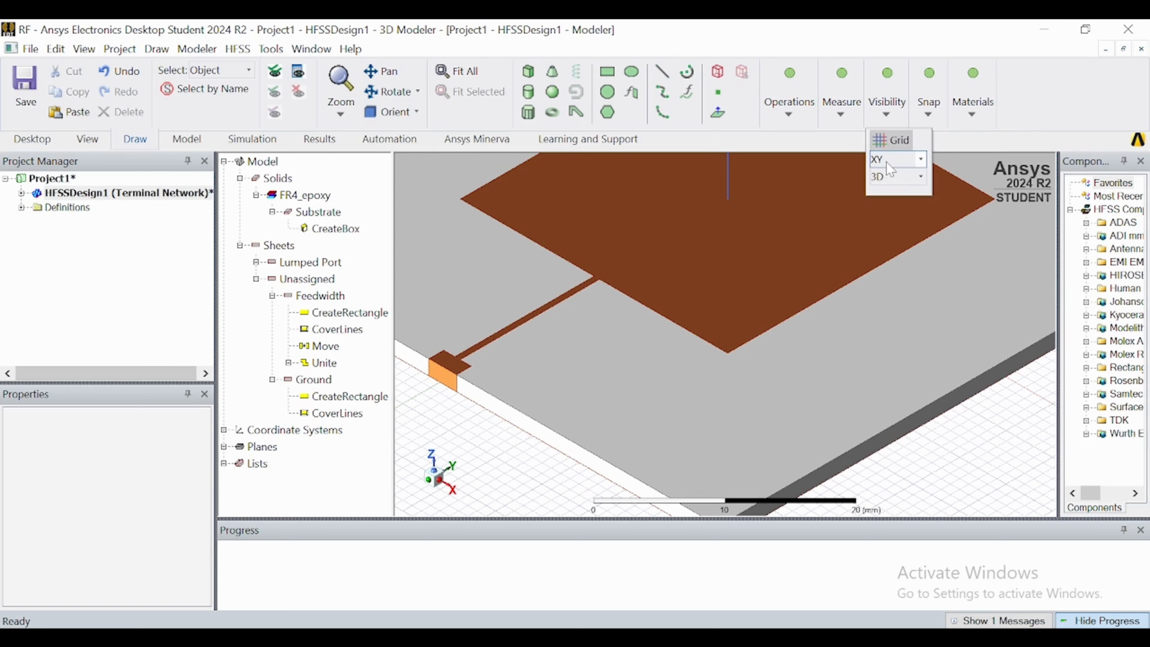
{"action": "left_click", "coordinate": [887, 162]}
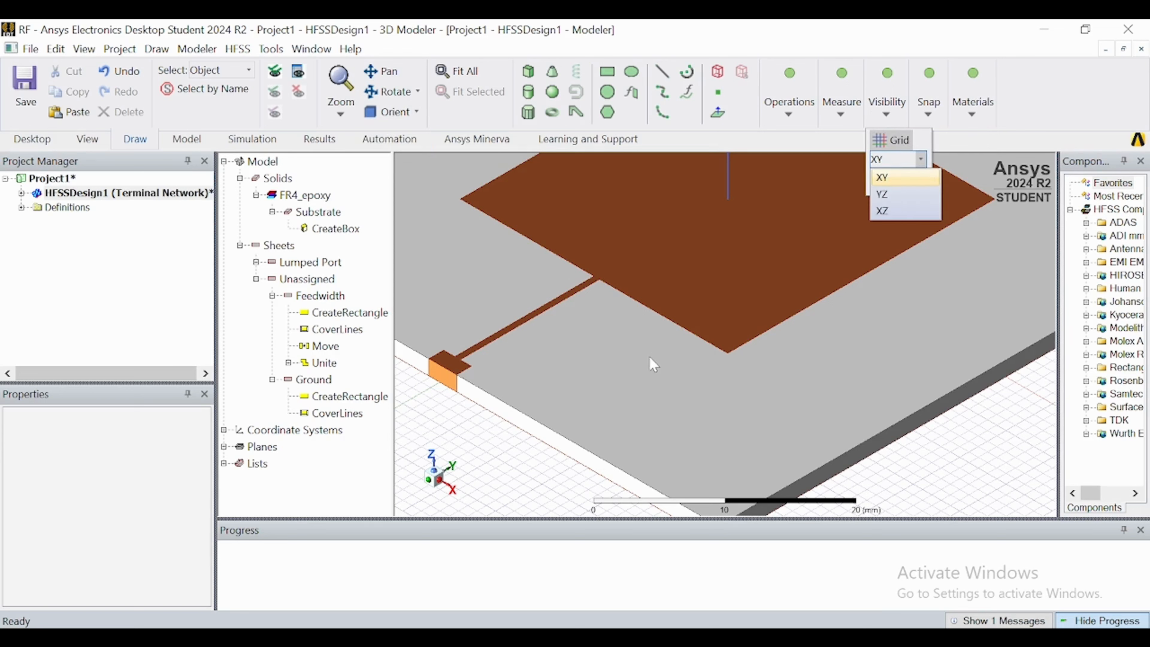
{"action": "left_click", "coordinate": [471, 443]}
{"action": "scroll", "coordinate": [473, 445], "scroll_direction": "down", "scroll_amount": 5}
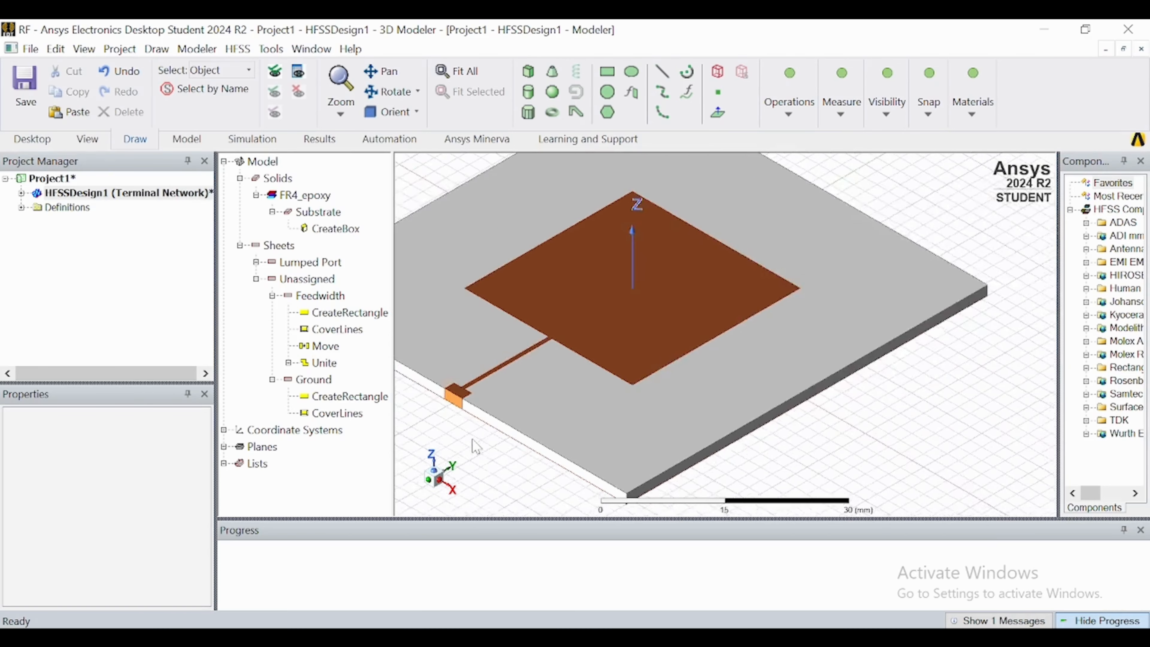
{"action": "scroll", "coordinate": [474, 446], "scroll_direction": "down", "scroll_amount": 2}
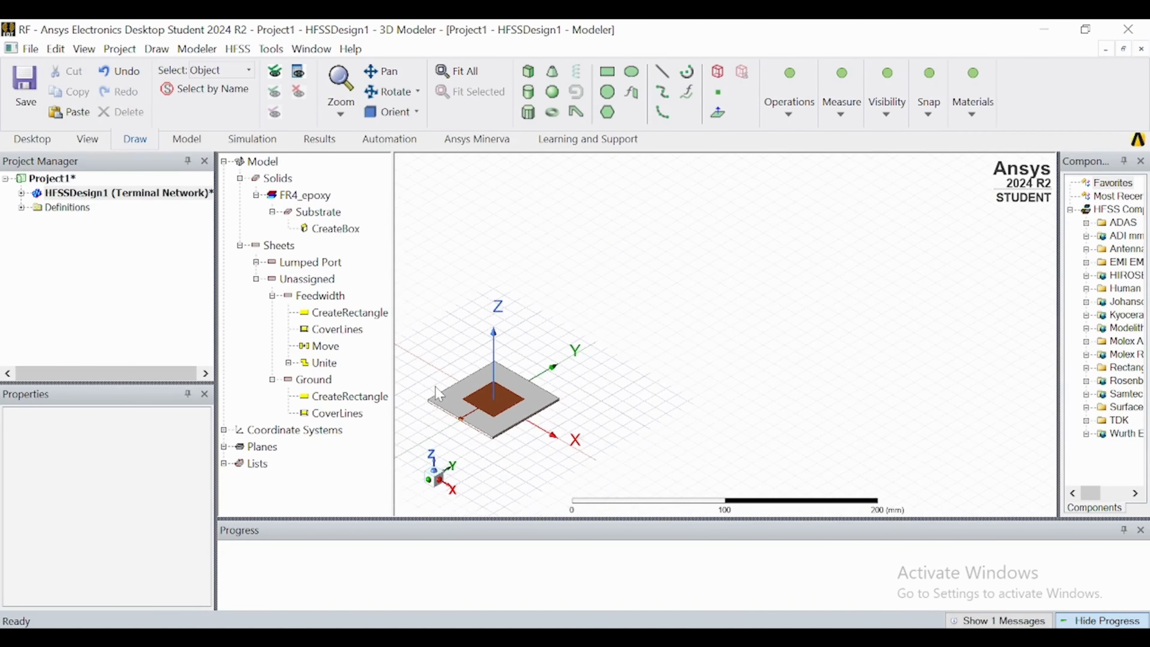
{"action": "scroll", "coordinate": [475, 363], "scroll_direction": "up", "scroll_amount": 7}
{"action": "scroll", "coordinate": [512, 337], "scroll_direction": "down", "scroll_amount": 1}
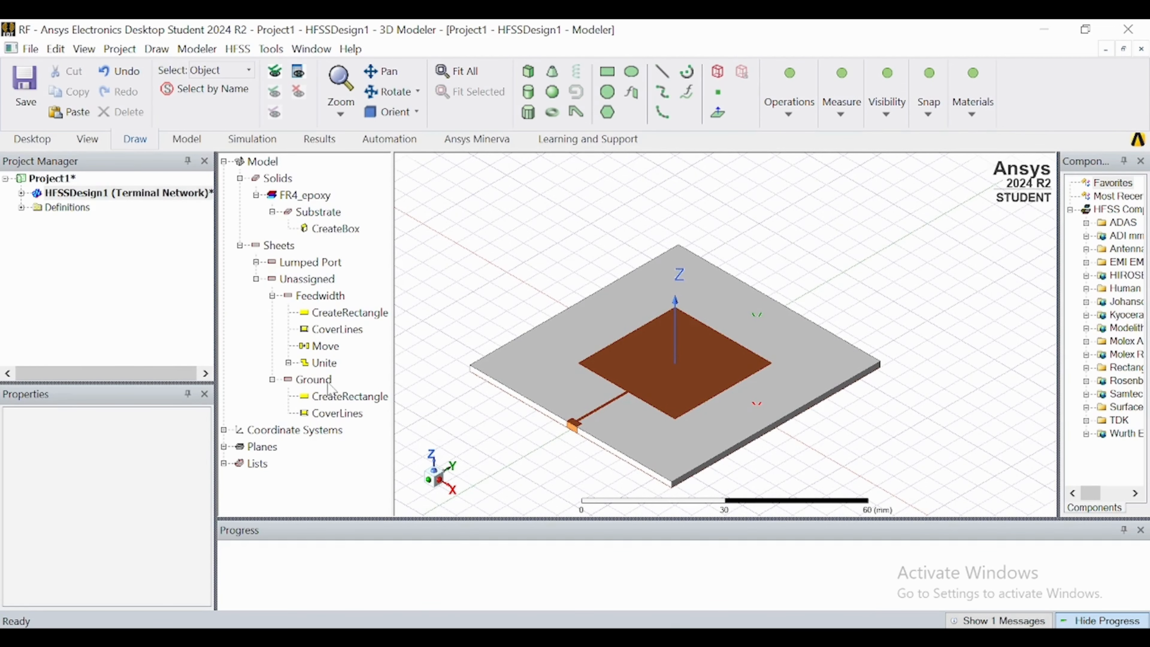
Assign a Perfect E boundary to the Feedwidth and Ground sheets together, without an infinite ground plane.
{"action": "left_click", "coordinate": [315, 381]}
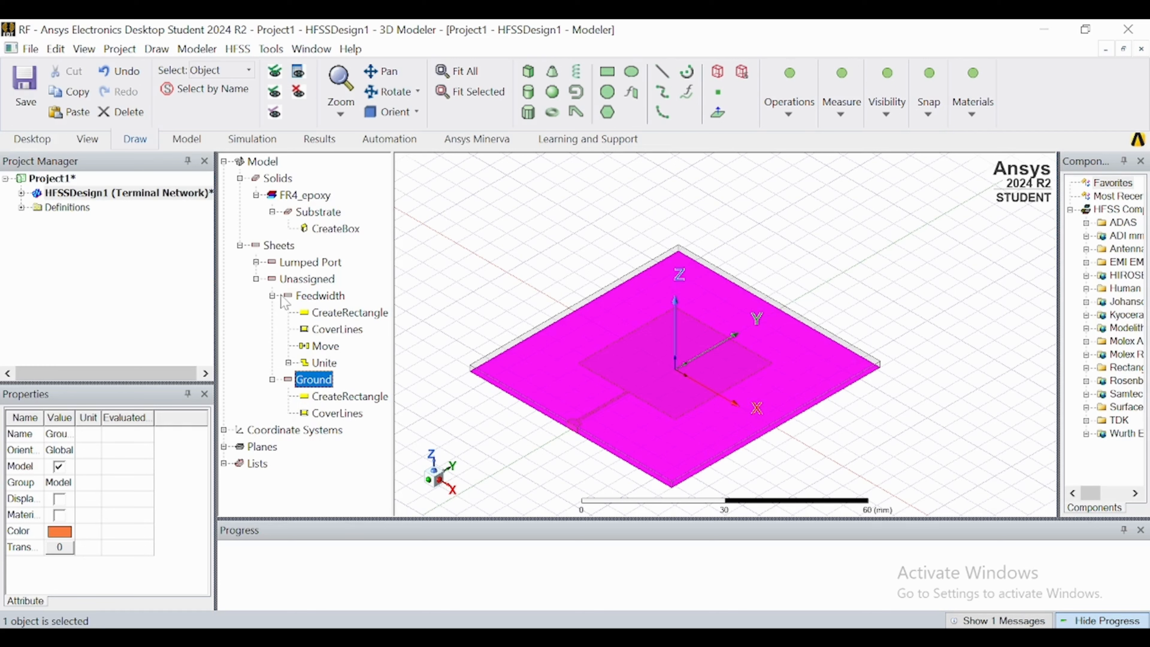
{"action": "left_click", "coordinate": [320, 295]}
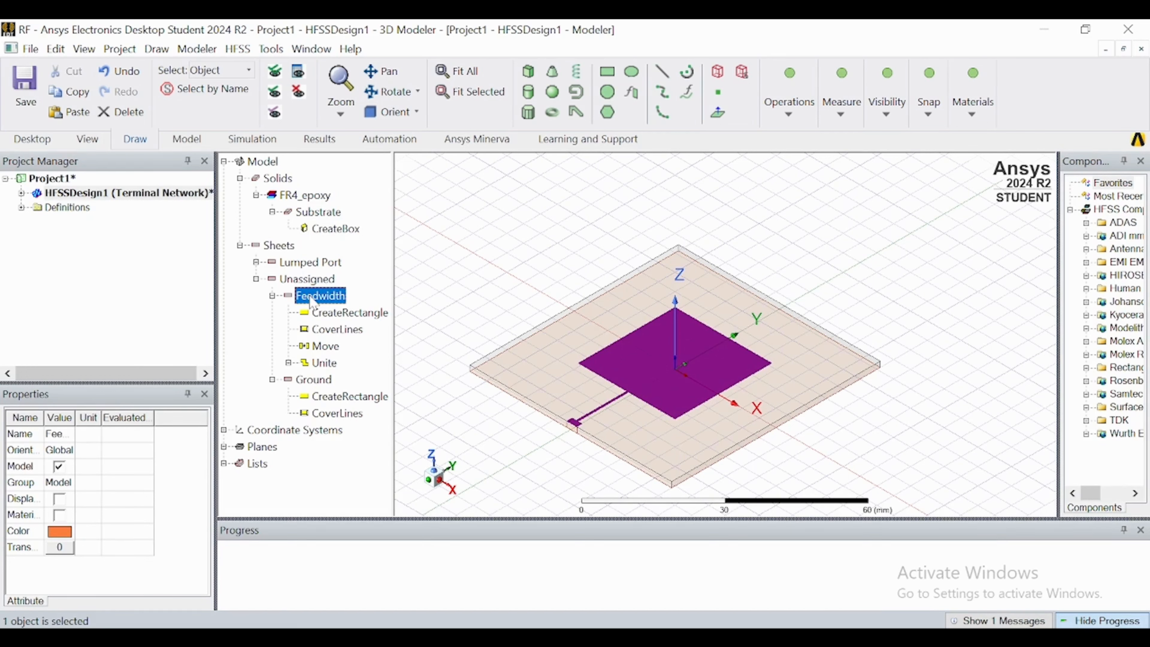
{"action": "left_click", "coordinate": [314, 380], "text": "ctrl"}
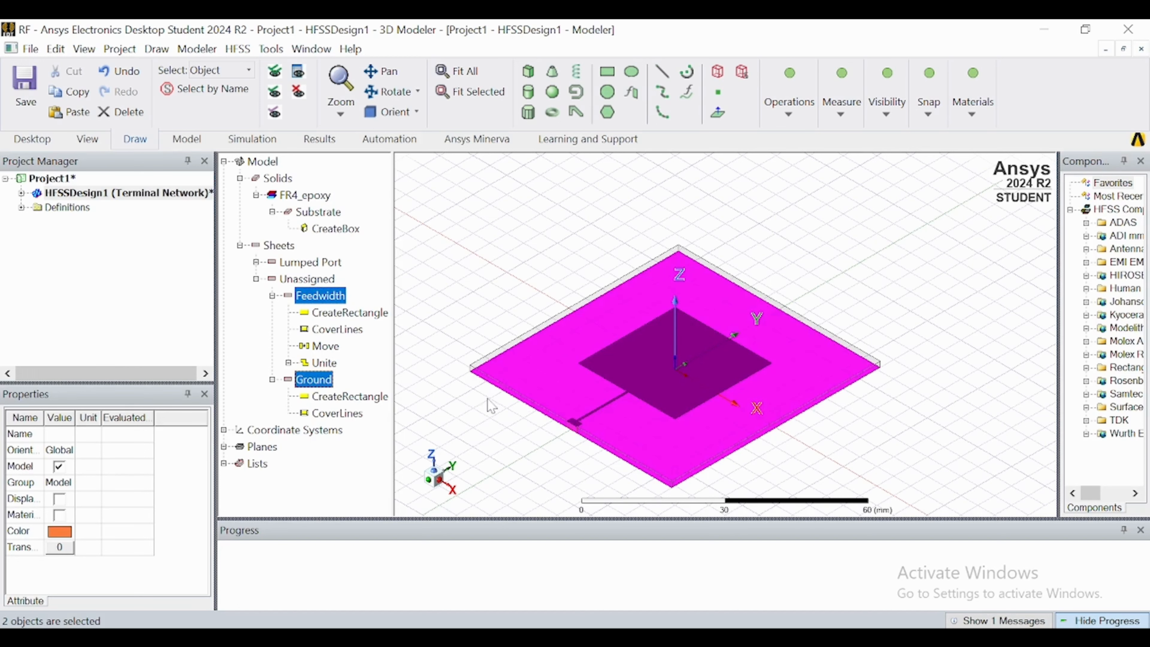
{"action": "right_click", "coordinate": [307, 303]}
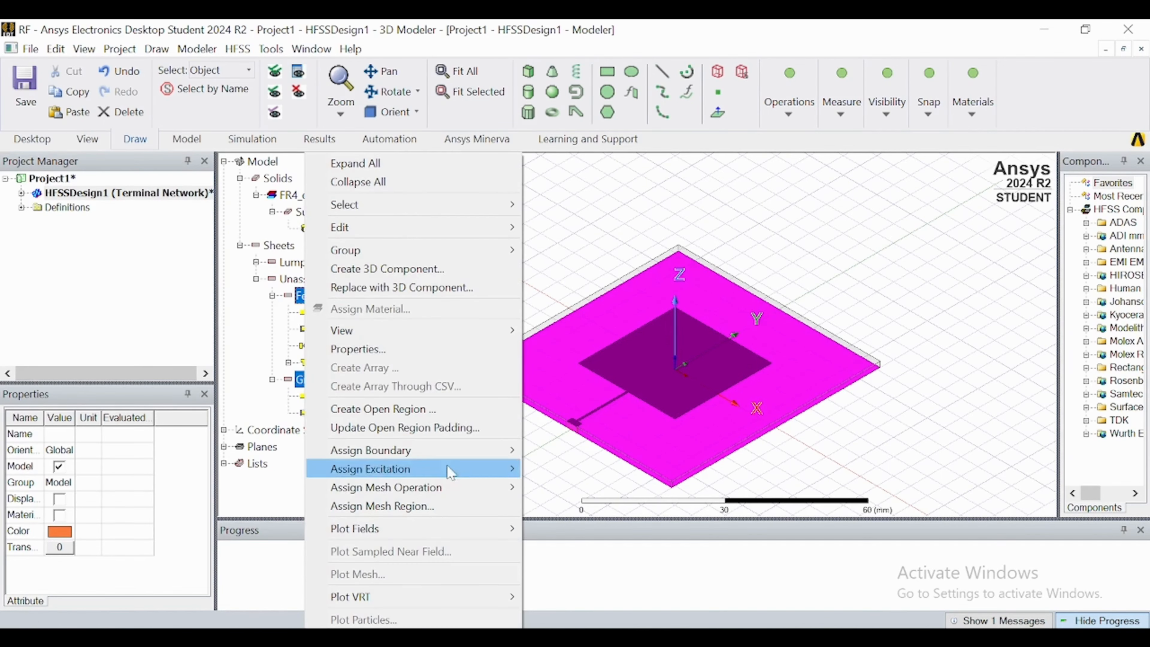
{"action": "mouse_move", "coordinate": [462, 459]}
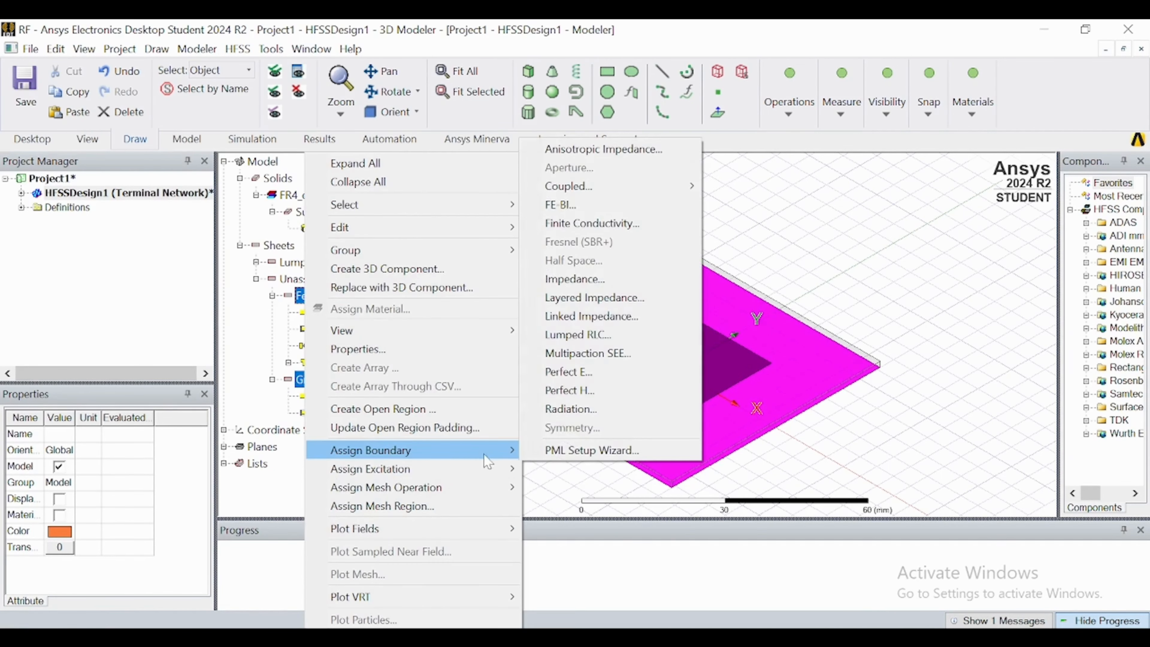
{"action": "left_click", "coordinate": [569, 373]}
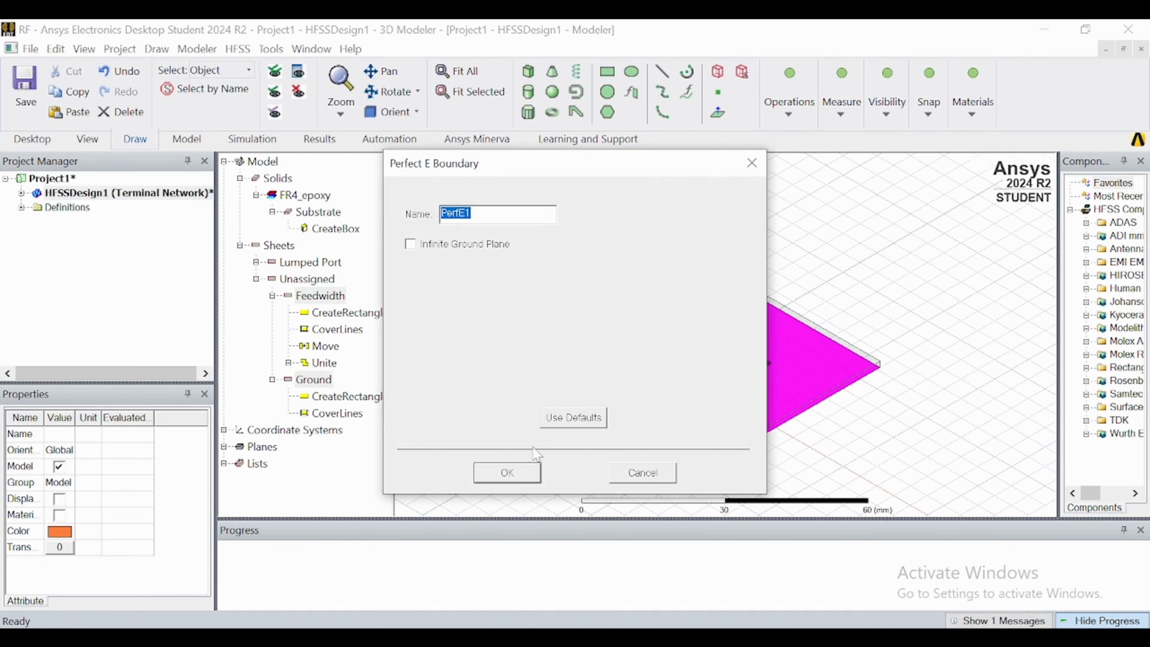
{"action": "left_click", "coordinate": [509, 473]}
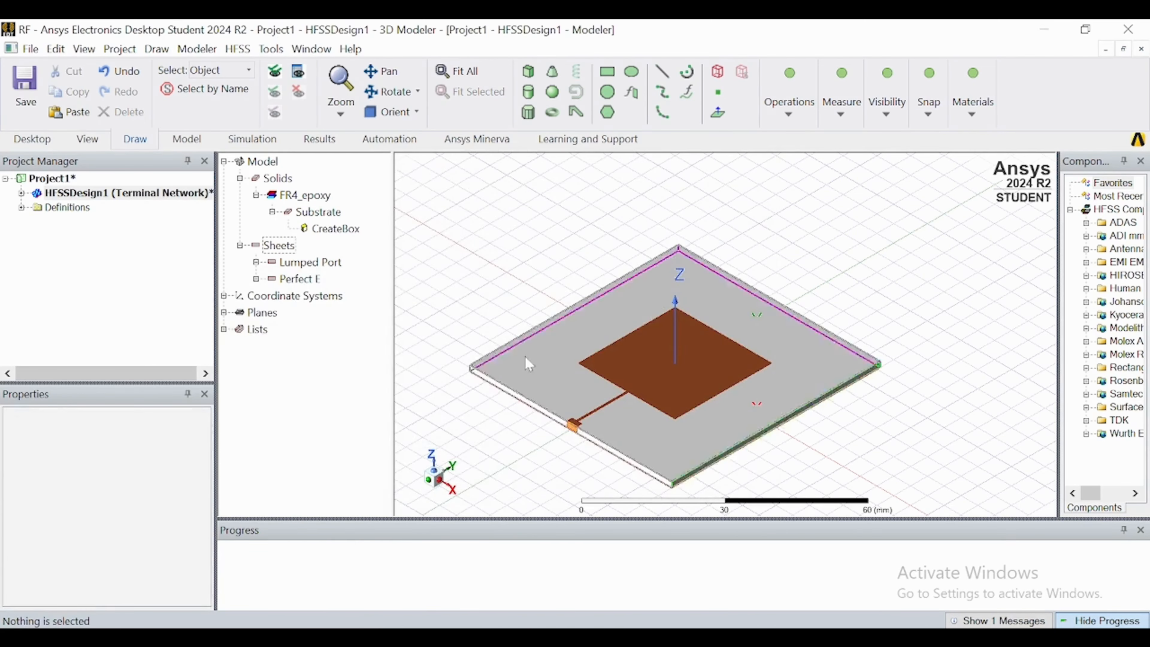
{"action": "scroll", "coordinate": [526, 264], "scroll_direction": "down", "scroll_amount": 2}
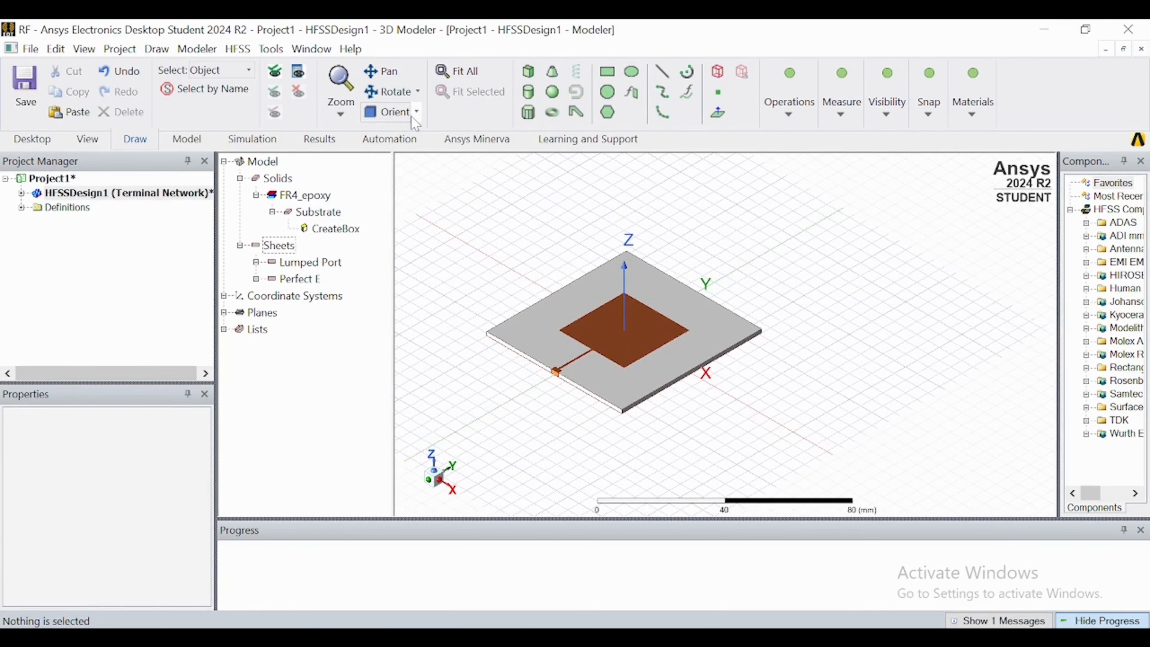
Create an open region around the antenna with a Radiation boundary, setting its operating frequency in GHz and leaving the infinite ground plane off.
{"action": "right_click", "coordinate": [487, 285]}
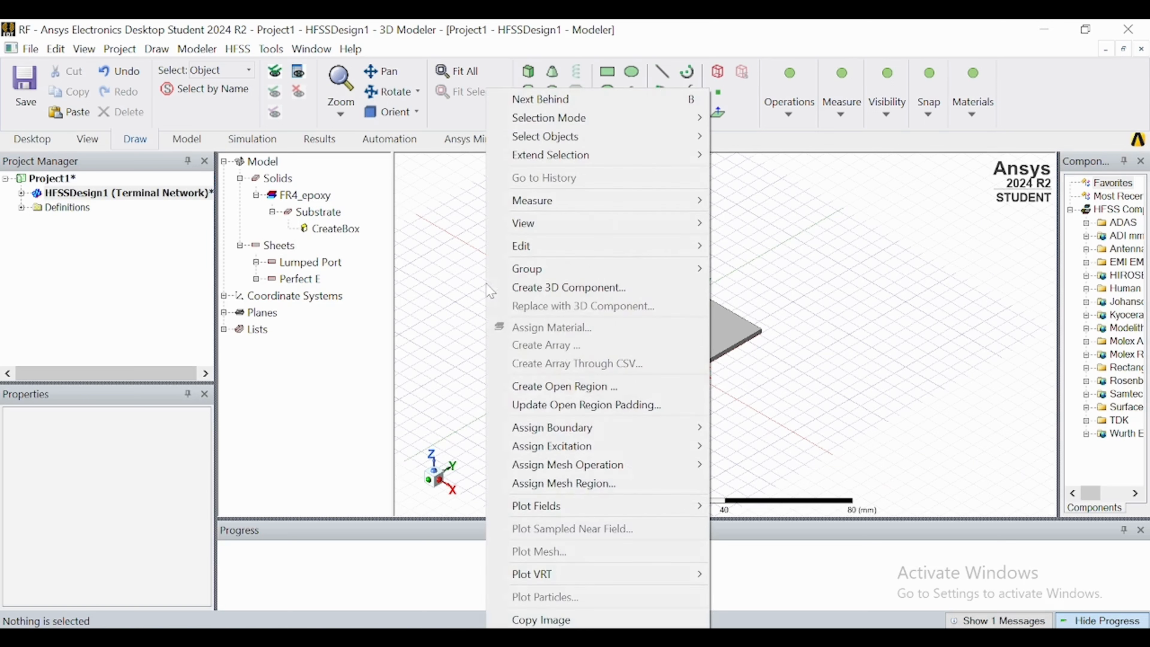
{"action": "left_click", "coordinate": [530, 388]}
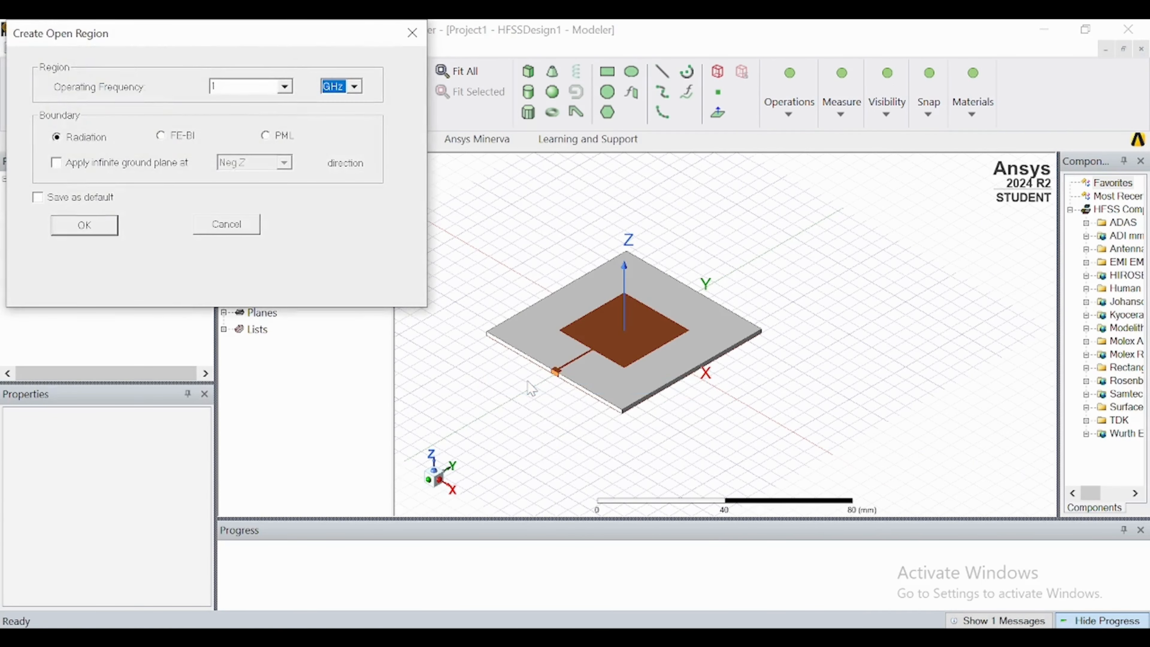
{"action": "double_click", "coordinate": [214, 86]}
{"action": "left_click", "coordinate": [104, 227]}
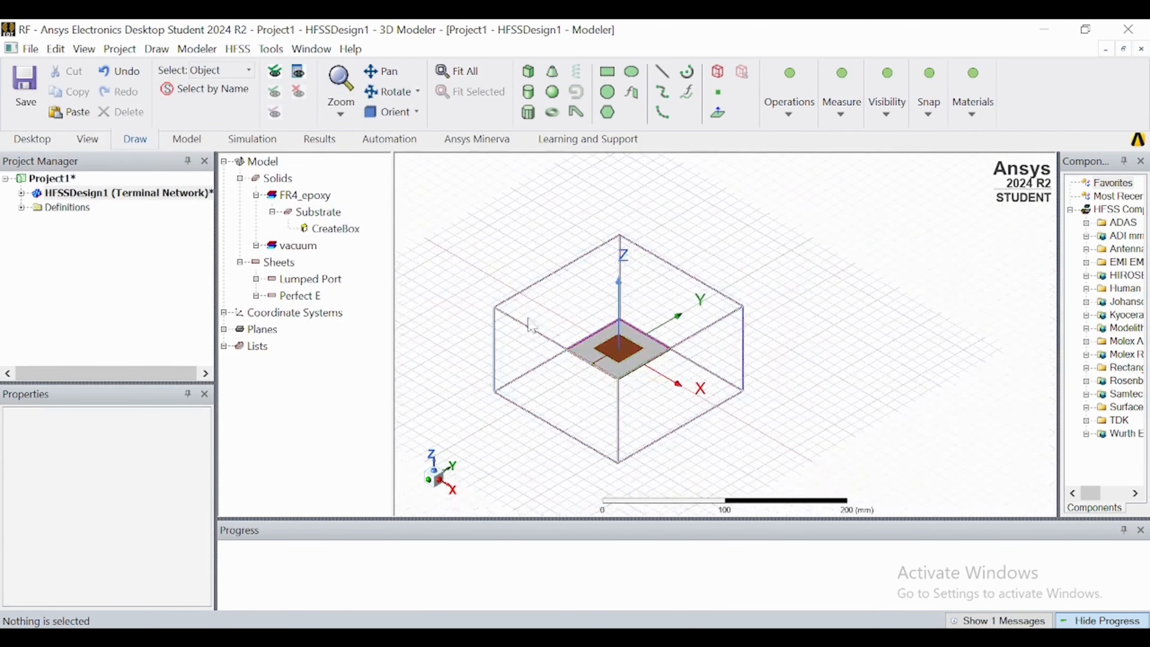
Review the padding offsets of the RadiatingSurface region in its CreateRegion properties, leaving them as they are.
{"action": "left_click", "coordinate": [517, 325]}
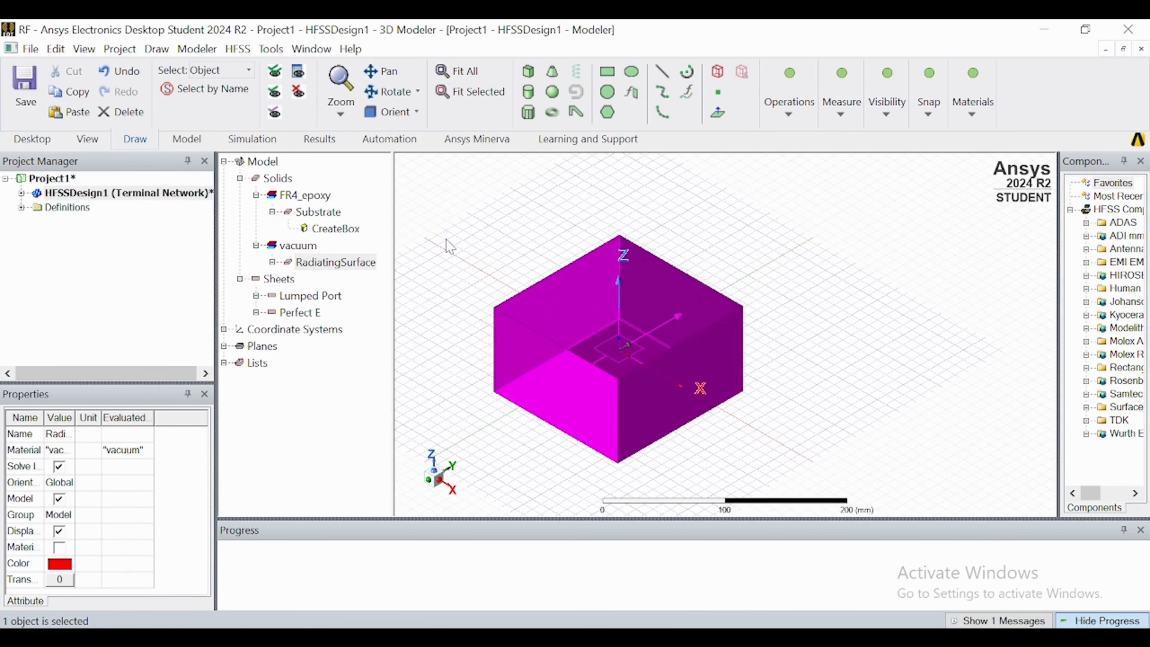
{"action": "left_click", "coordinate": [272, 262]}
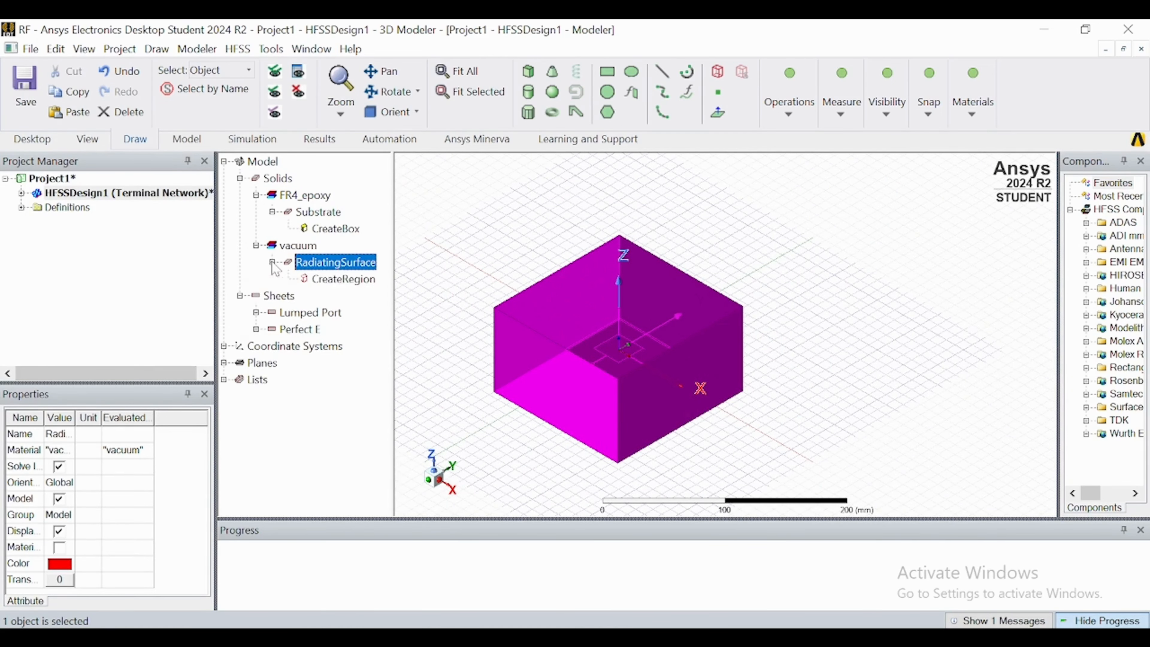
{"action": "double_click", "coordinate": [347, 280]}
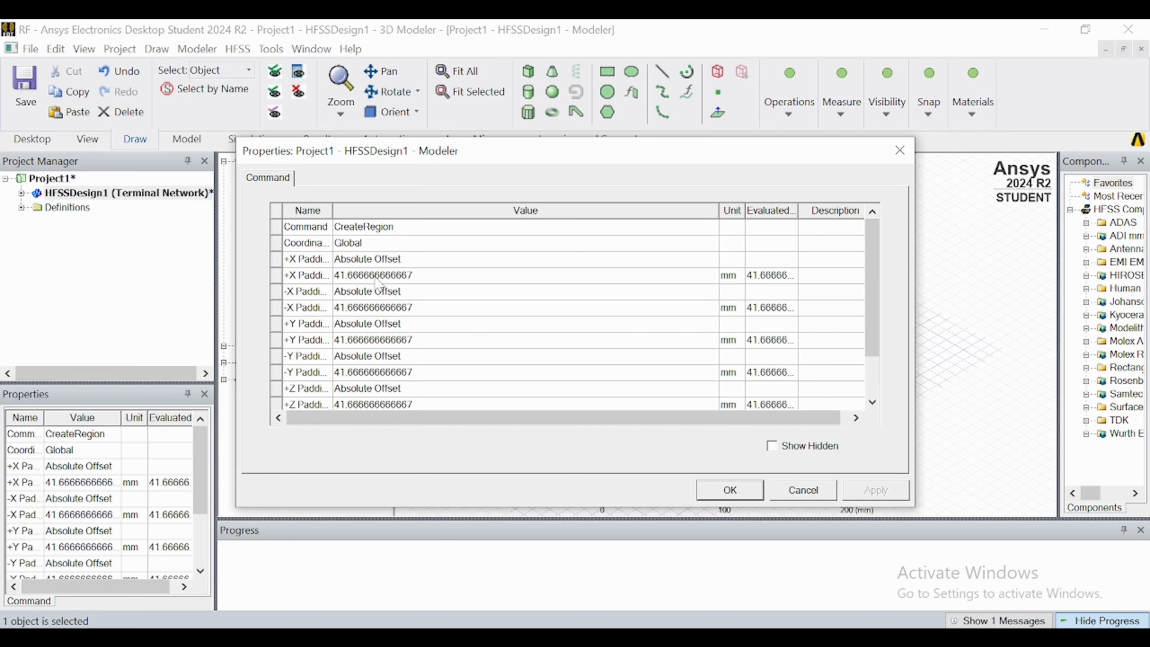
{"action": "left_click", "coordinate": [720, 496]}
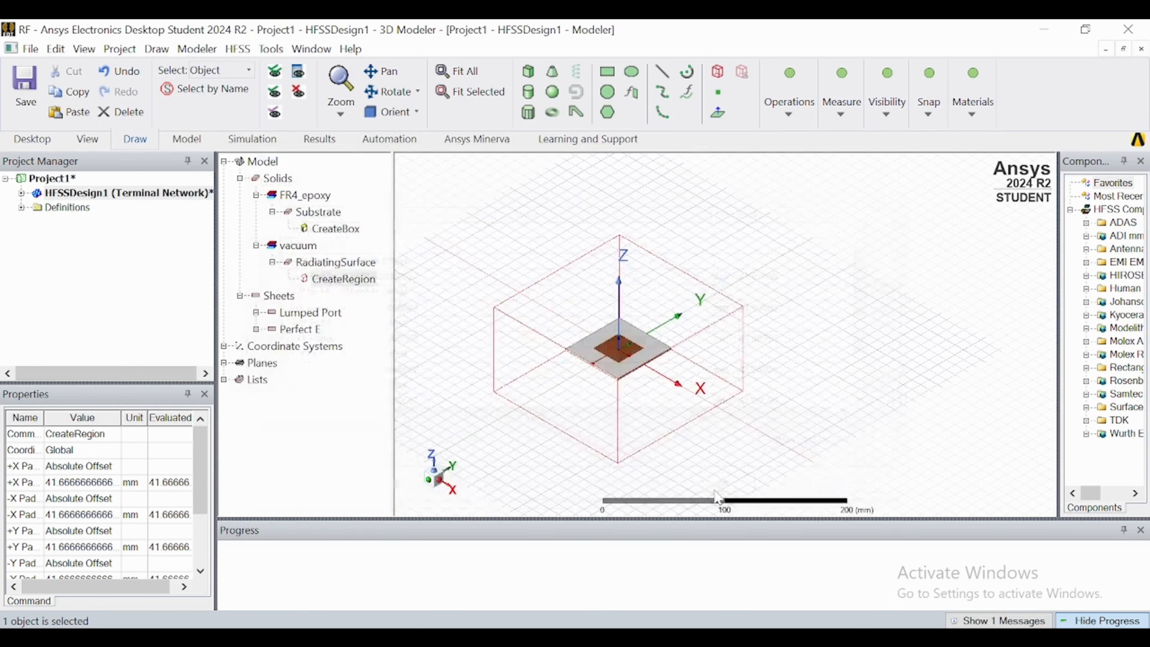
{"action": "scroll", "coordinate": [727, 342], "scroll_direction": "down", "scroll_amount": 4}
{"action": "left_click", "coordinate": [537, 323]}
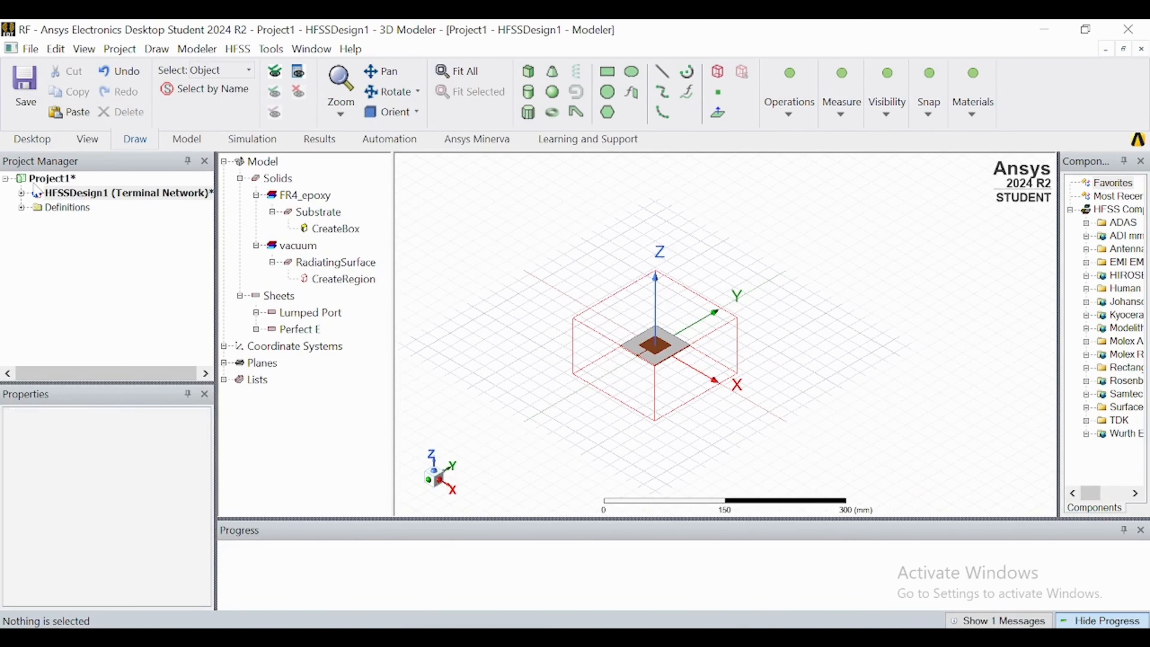
Add an advanced solution setup to the design with a single solution frequency of 2.4 GHz.
{"action": "left_click", "coordinate": [21, 194]}
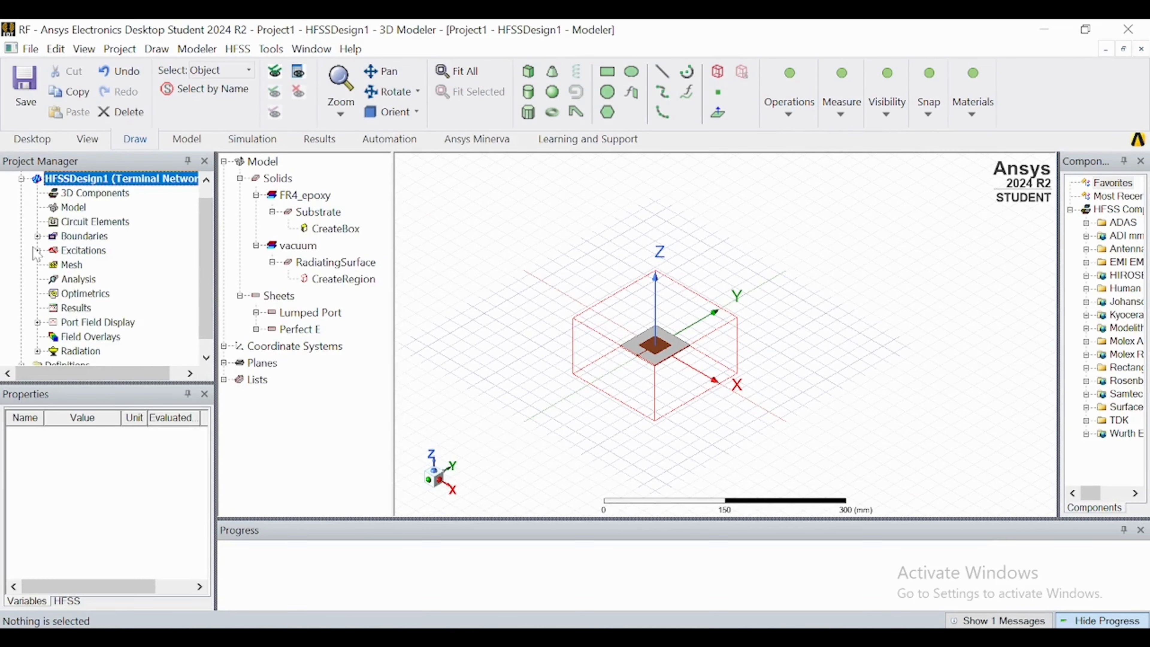
{"action": "right_click", "coordinate": [58, 286]}
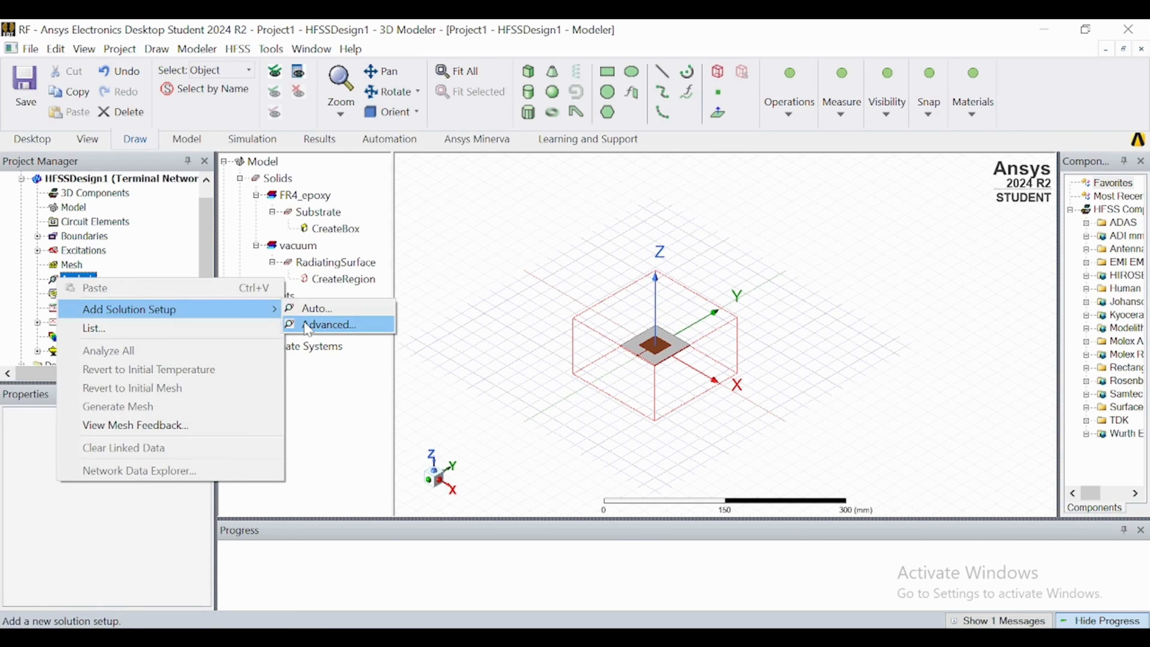
{"action": "left_click", "coordinate": [307, 326]}
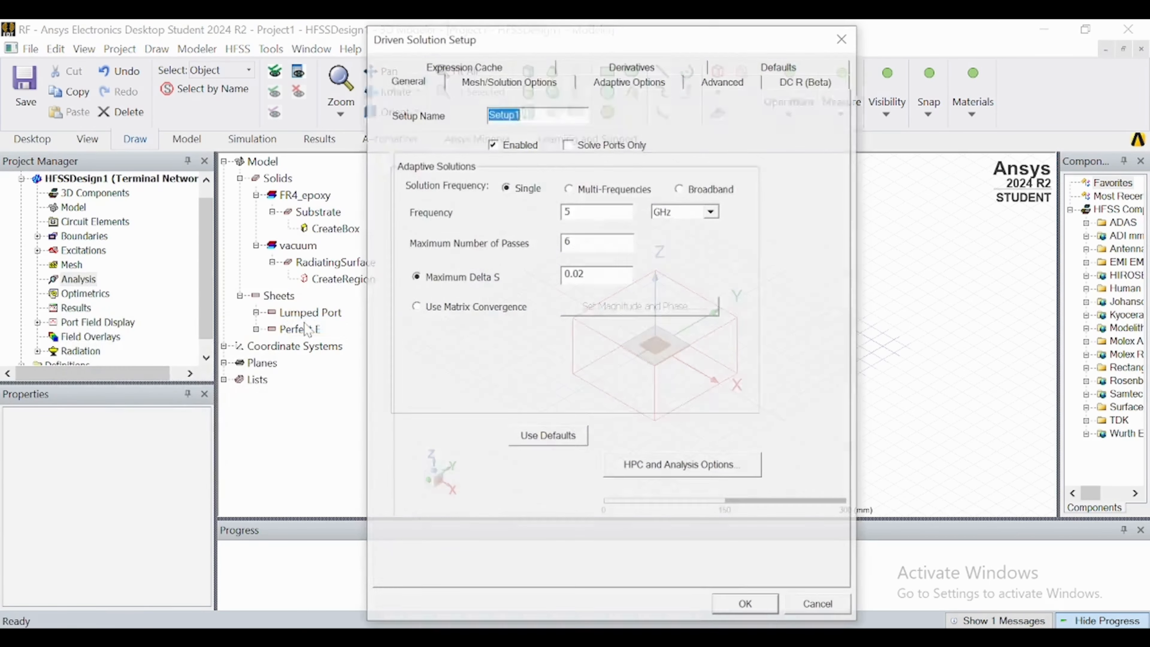
{"action": "left_click", "coordinate": [571, 210]}
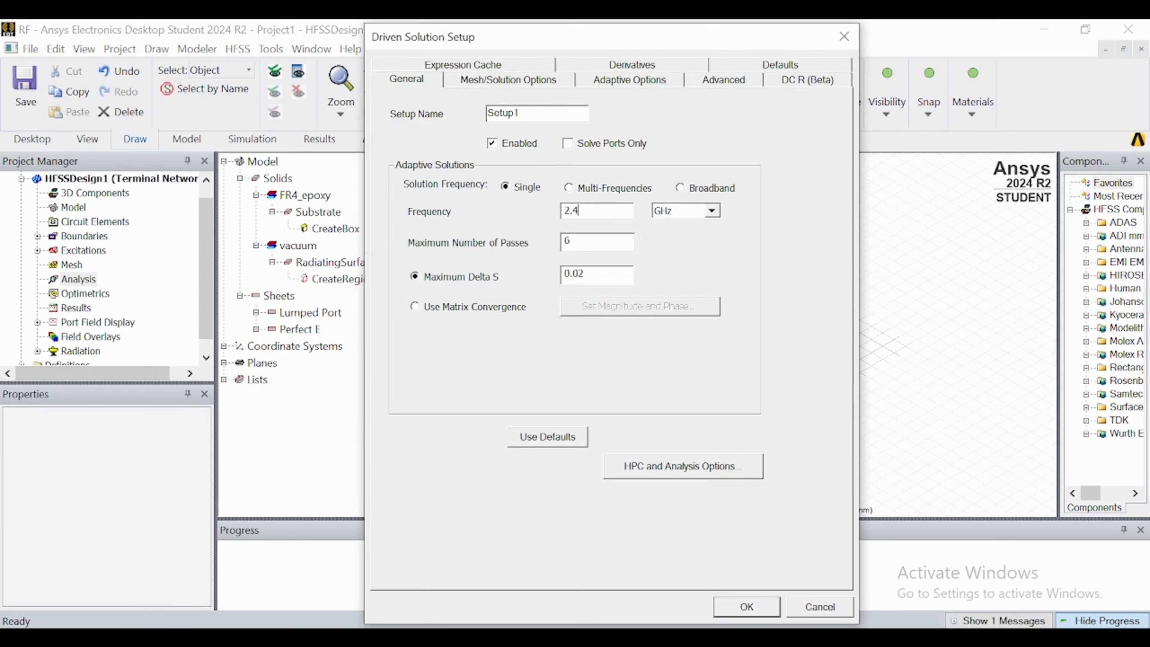
{"action": "left_click", "coordinate": [735, 607]}
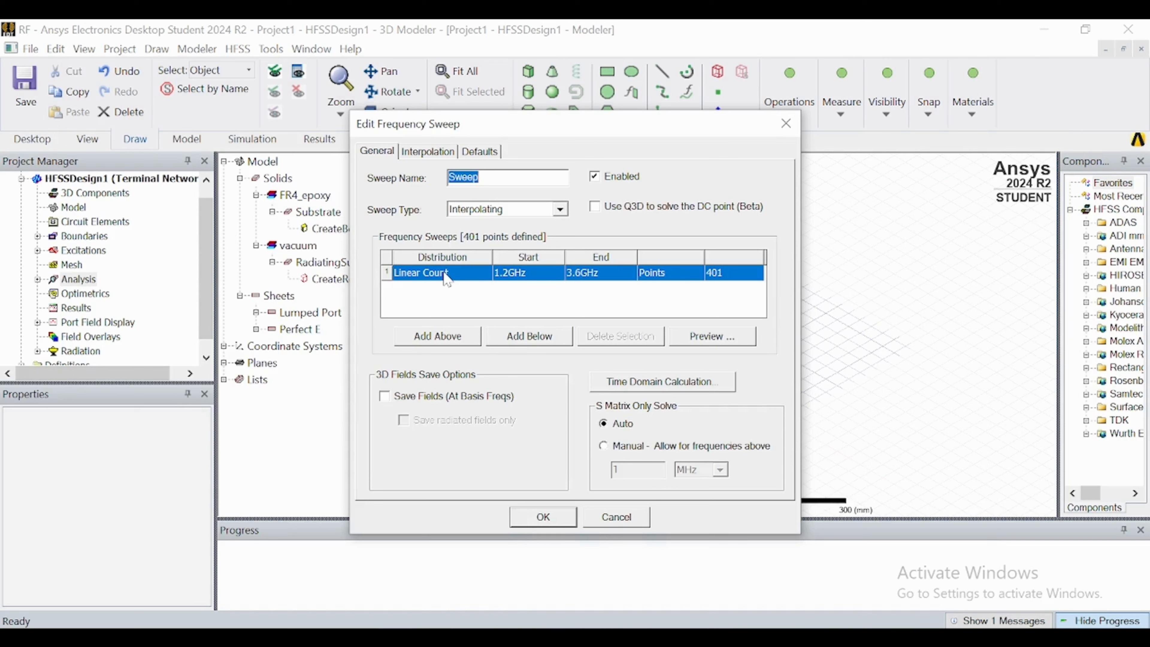
Set the frequency sweep to run from 1 GHz to 4 GHz and preview its sweep points.
{"action": "double_click", "coordinate": [506, 278]}
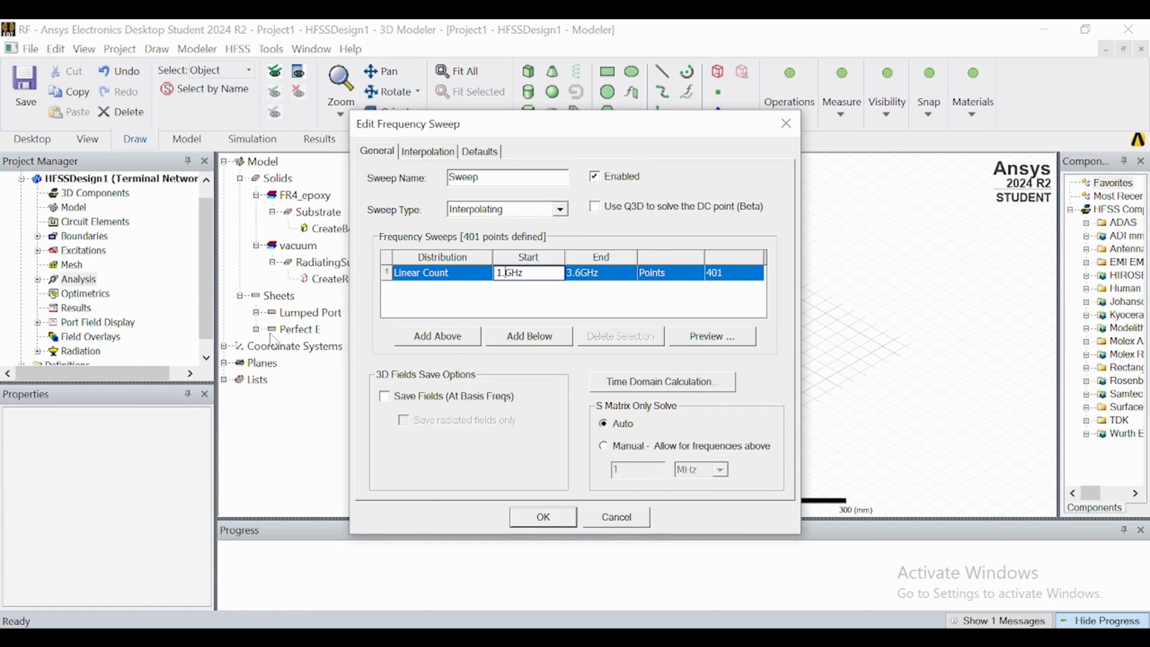
{"action": "double_click", "coordinate": [580, 275]}
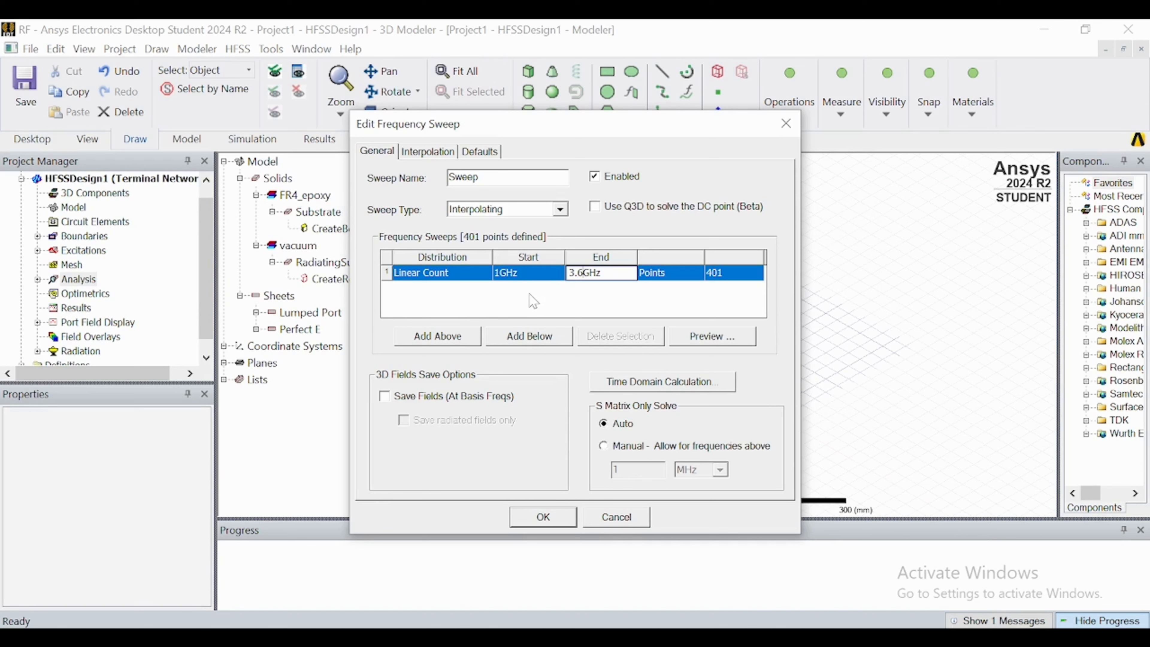
{"action": "type", "text": "4"}
{"action": "left_click", "coordinate": [689, 297]}
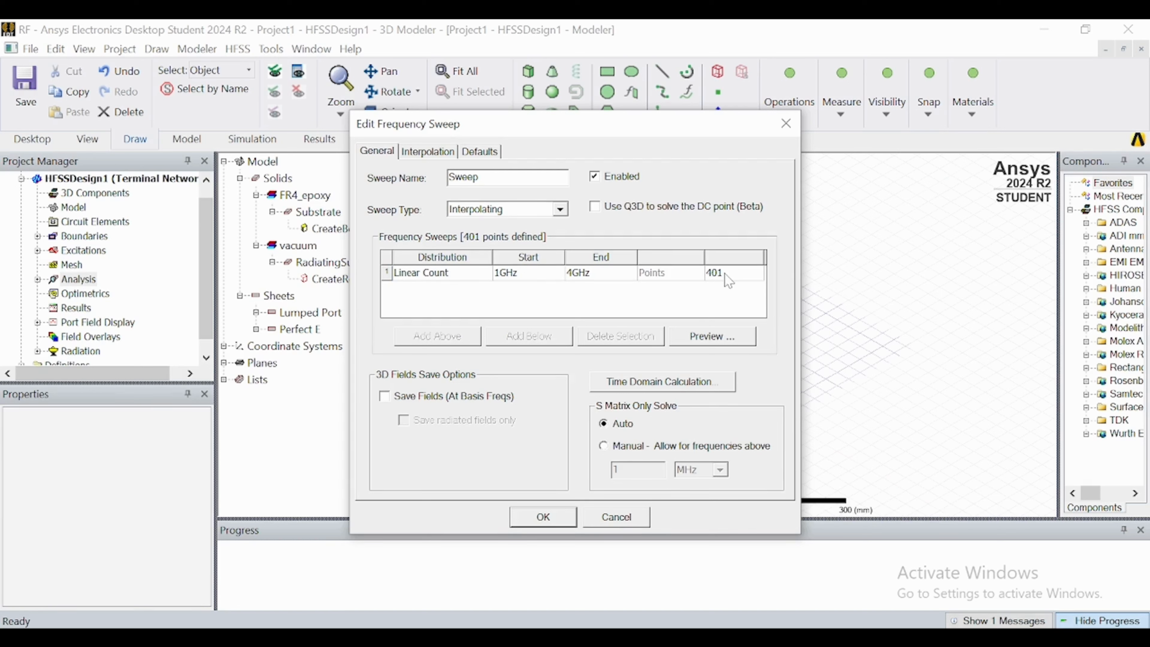
{"action": "left_click", "coordinate": [709, 340]}
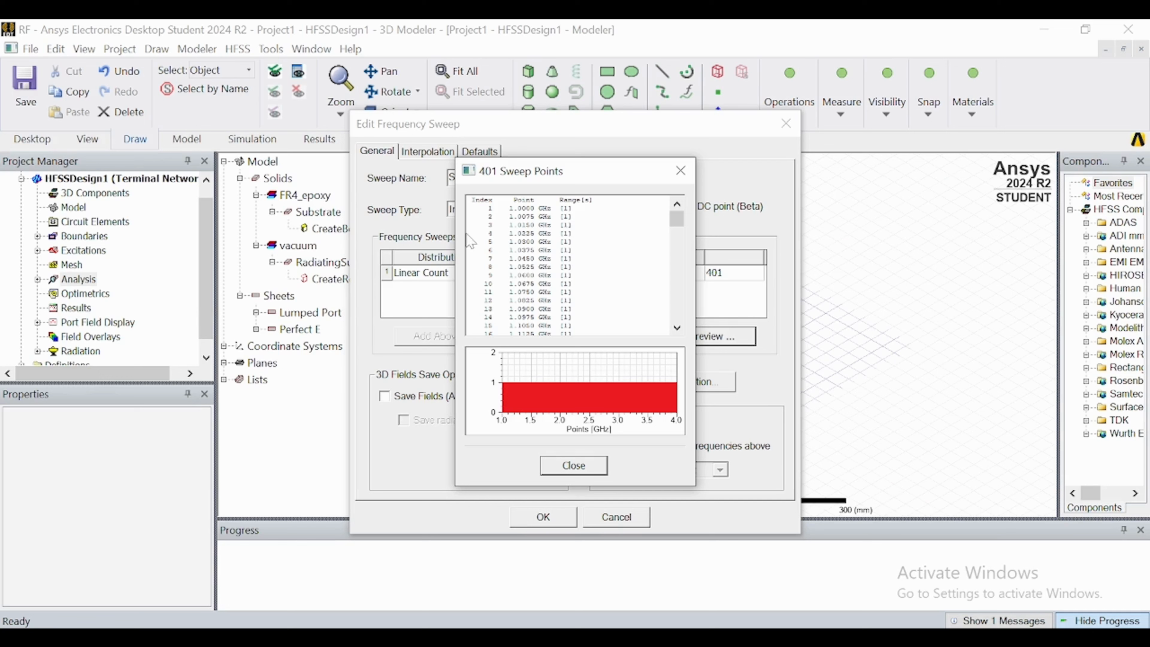
{"action": "left_click", "coordinate": [676, 181]}
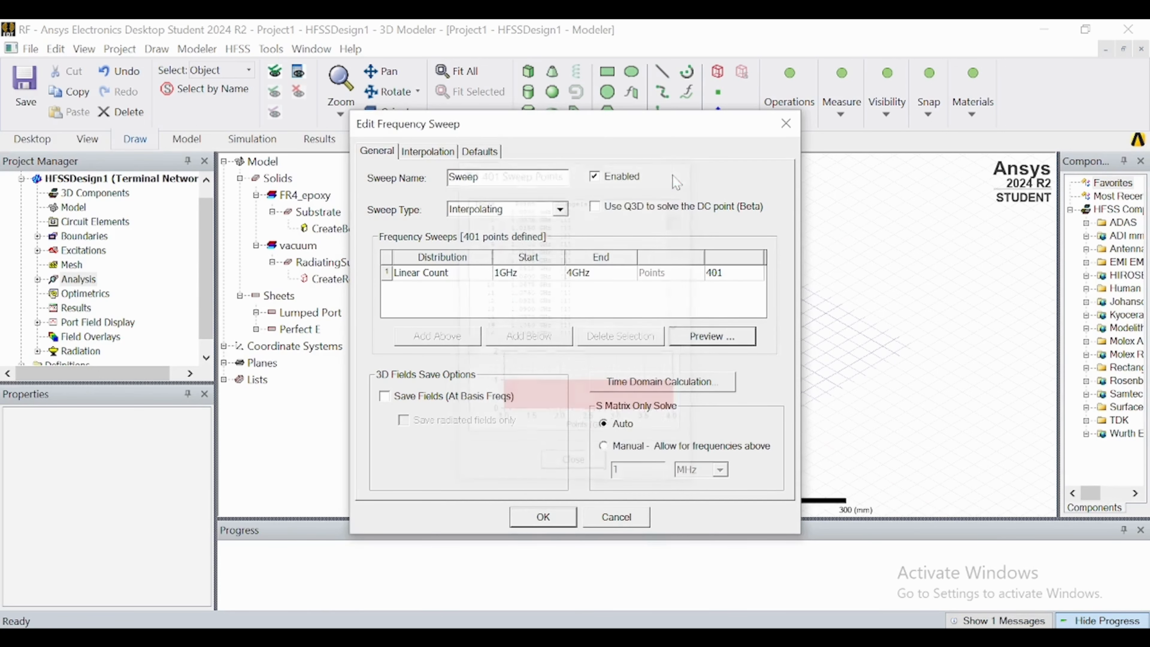
Set the linear count of the sweep to 201 points, check the previewed point list and accept the interpolating sweep.
{"action": "double_click", "coordinate": [724, 273]}
{"action": "type", "text": "2"}
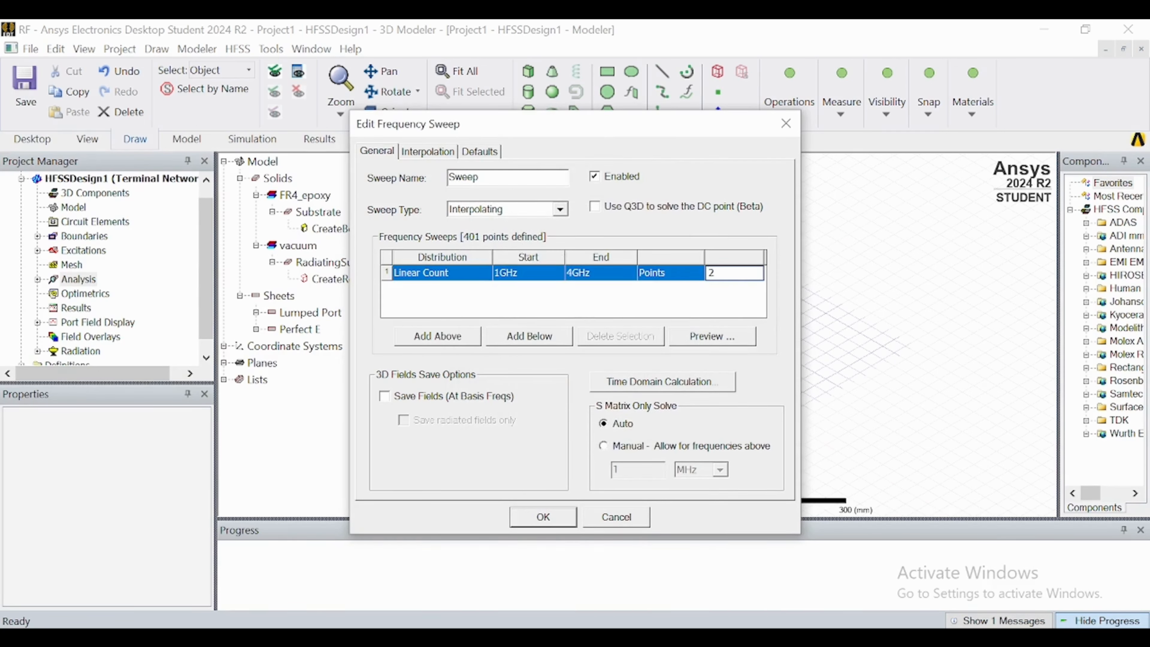
{"action": "left_click", "coordinate": [736, 336]}
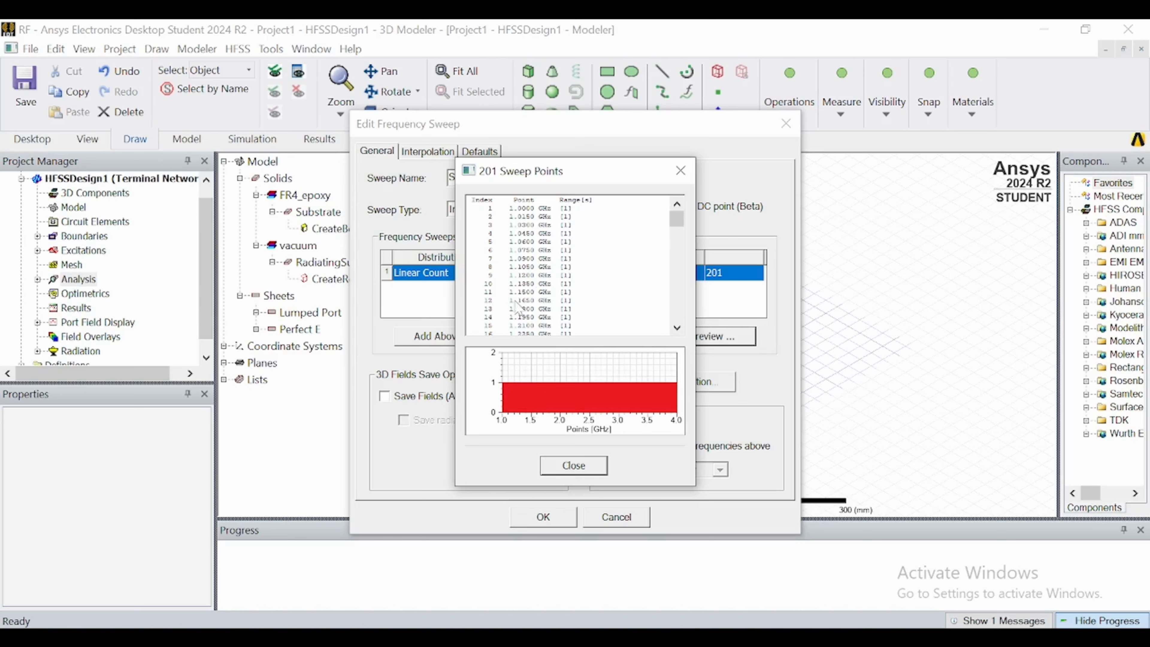
{"action": "scroll", "coordinate": [516, 326], "scroll_direction": "down", "scroll_amount": 2}
{"action": "scroll", "coordinate": [513, 336], "scroll_direction": "down", "scroll_amount": 20}
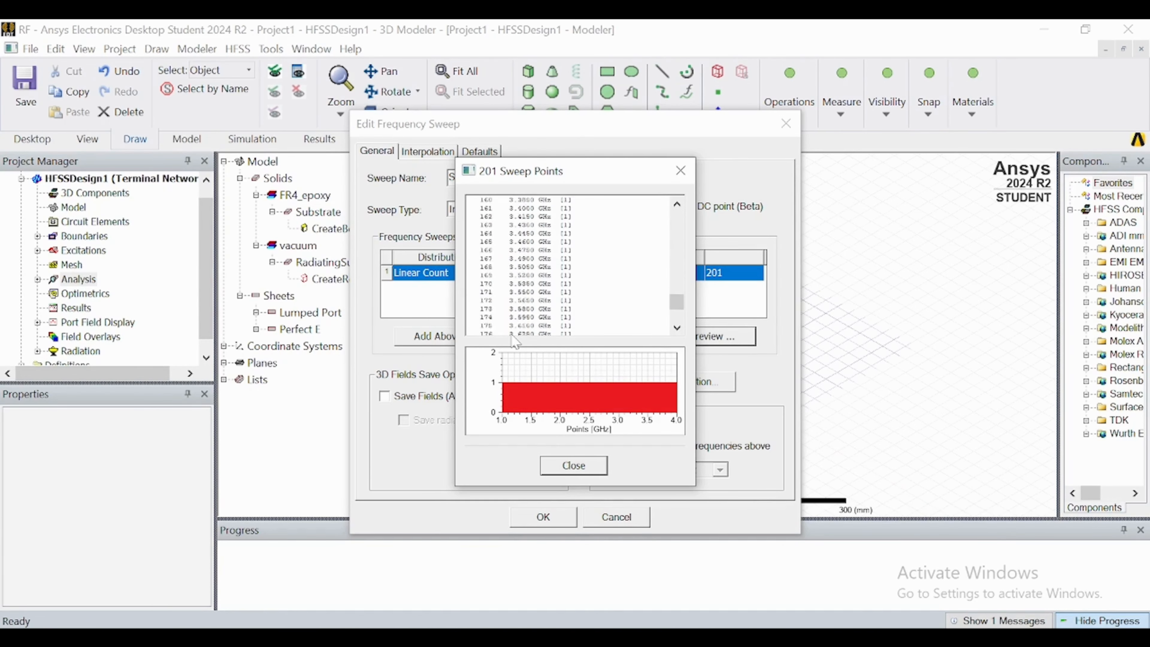
{"action": "scroll", "coordinate": [513, 338], "scroll_direction": "down", "scroll_amount": 9}
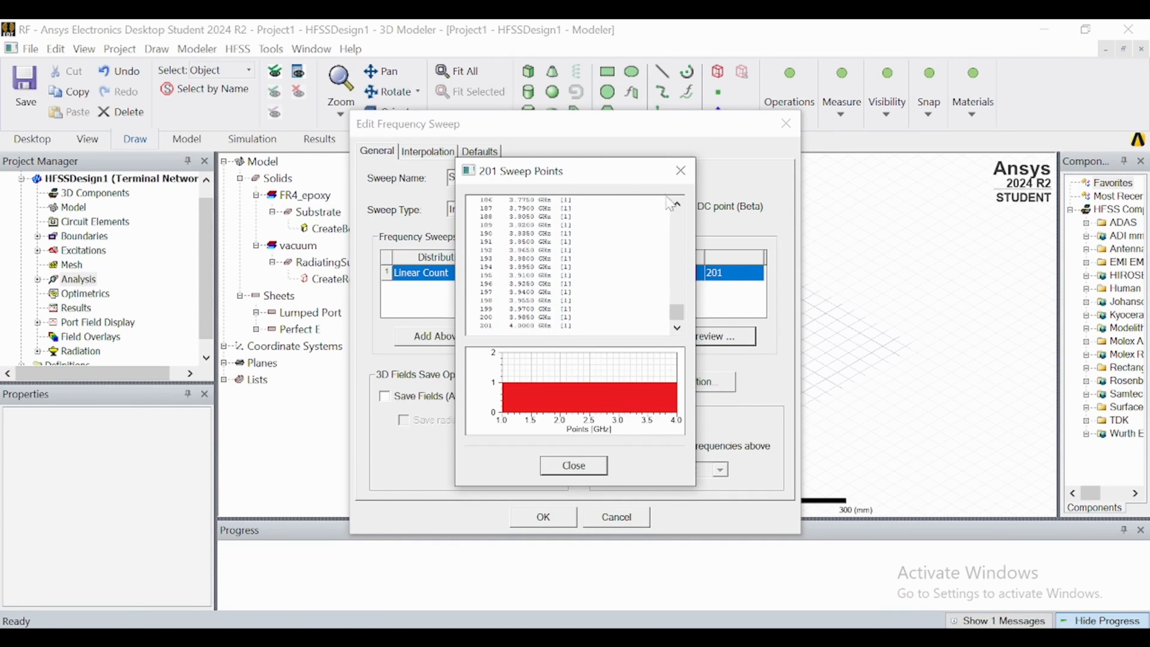
{"action": "left_click", "coordinate": [680, 170]}
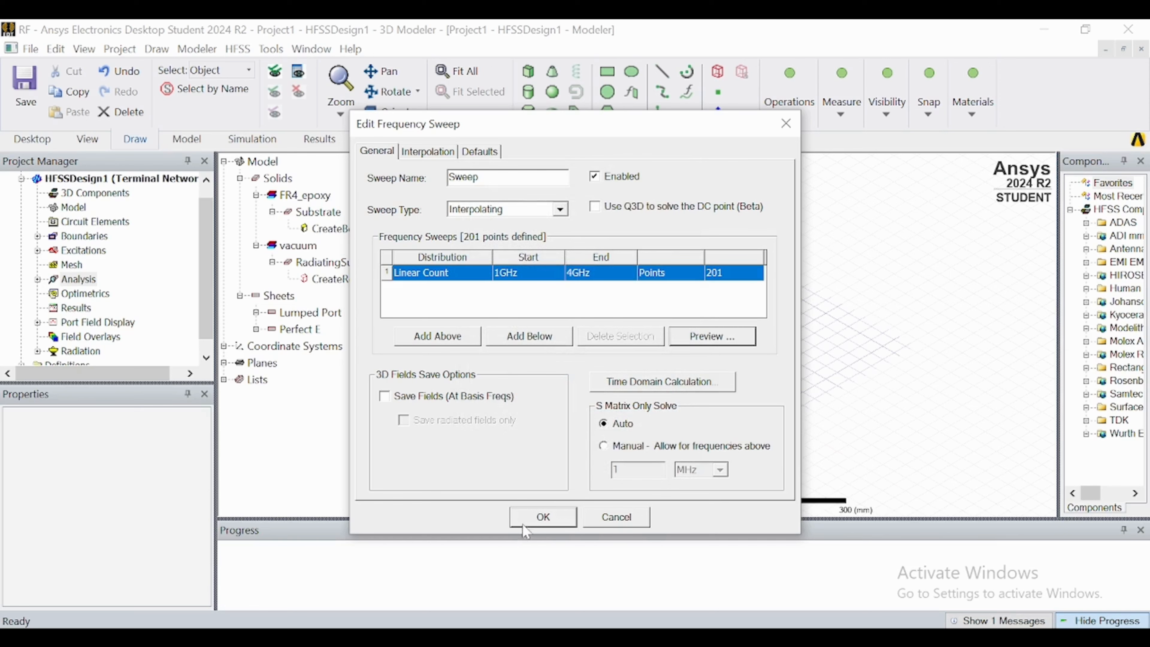
{"action": "left_click", "coordinate": [543, 517]}
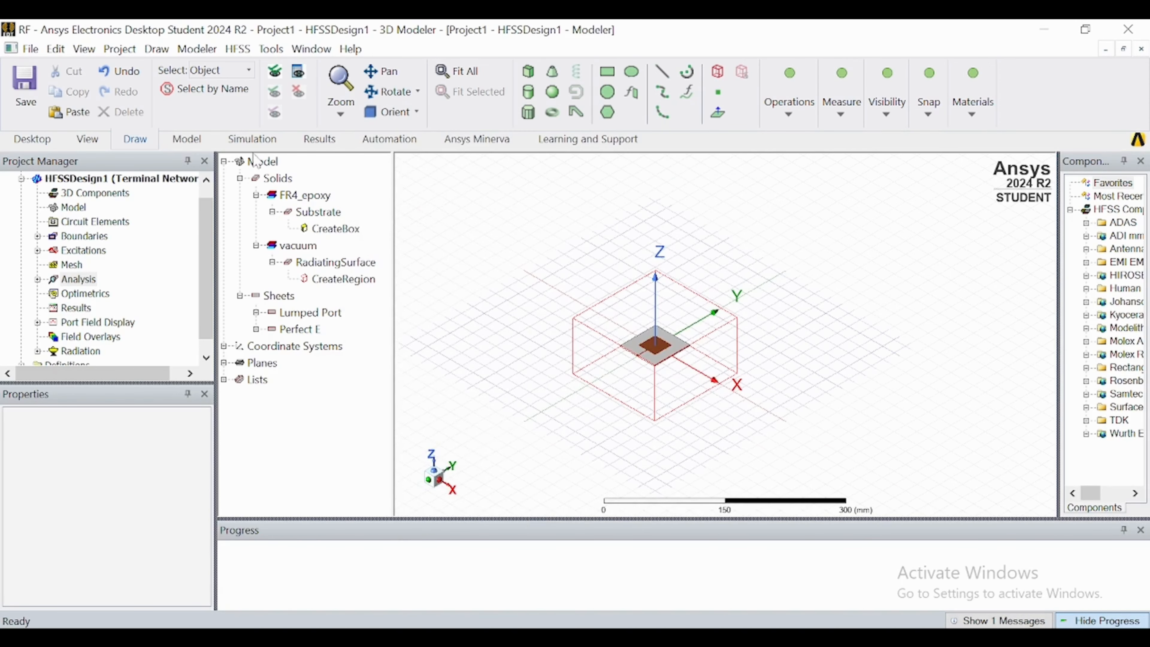
Run the validation check on the HFSS design and close its report.
{"action": "left_click", "coordinate": [289, 146]}
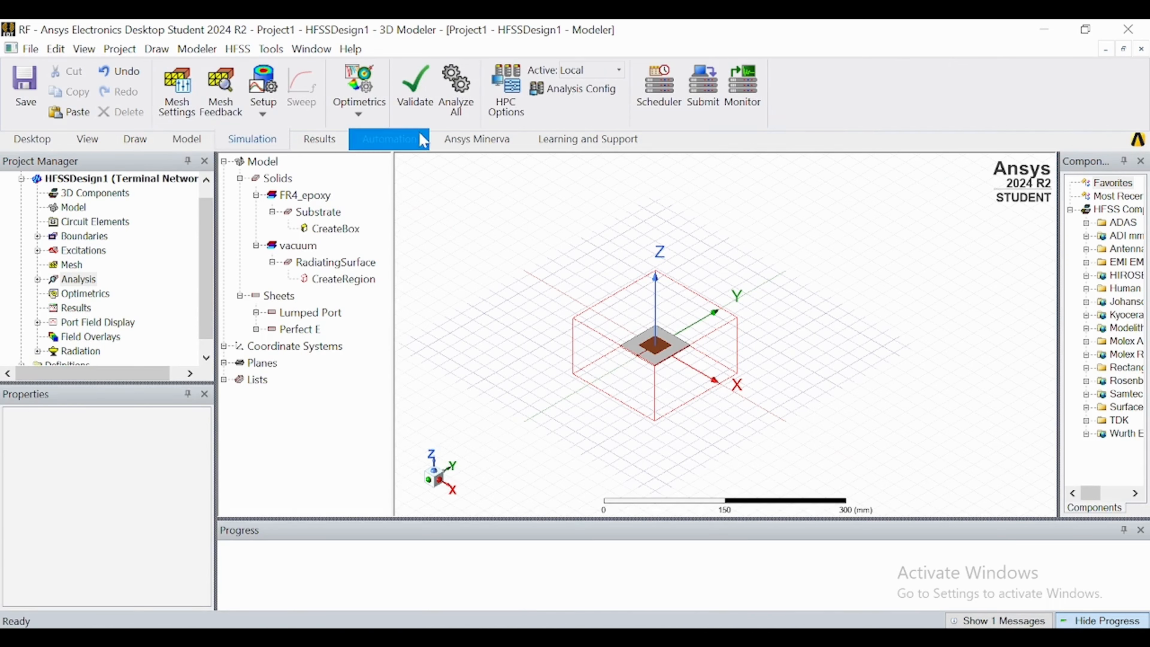
{"action": "left_click", "coordinate": [417, 106]}
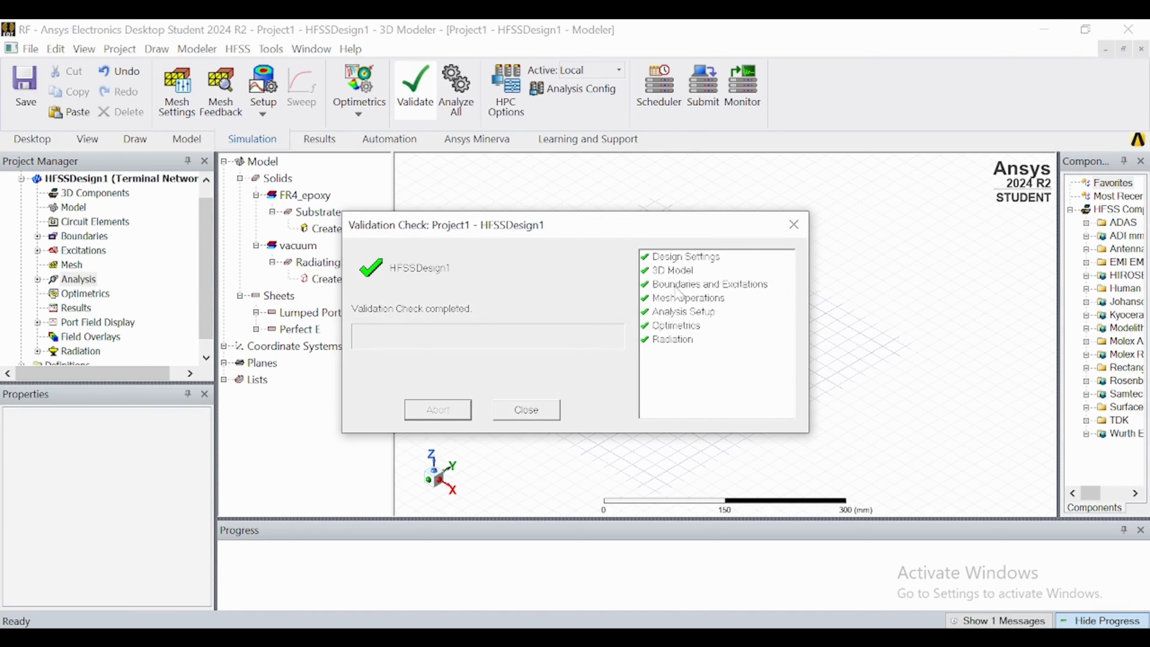
{"action": "left_click", "coordinate": [521, 406]}
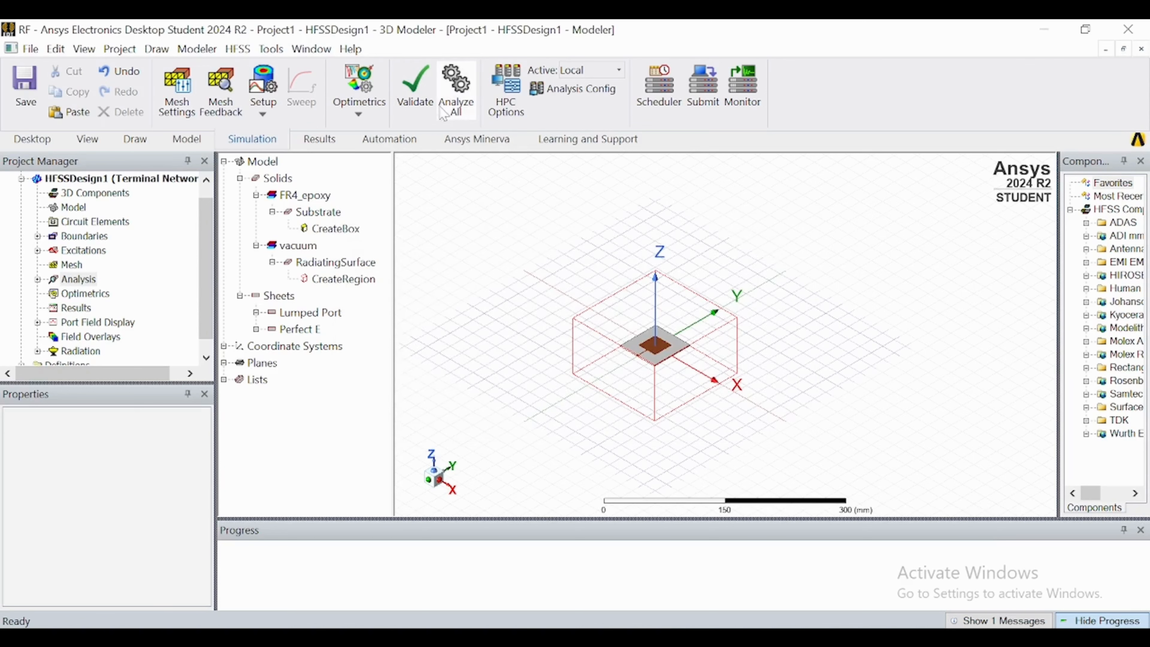
Analyze all setups, saving the project as Patchantenna on Local Disk (D:) to run the simulation.
{"action": "left_click", "coordinate": [458, 93]}
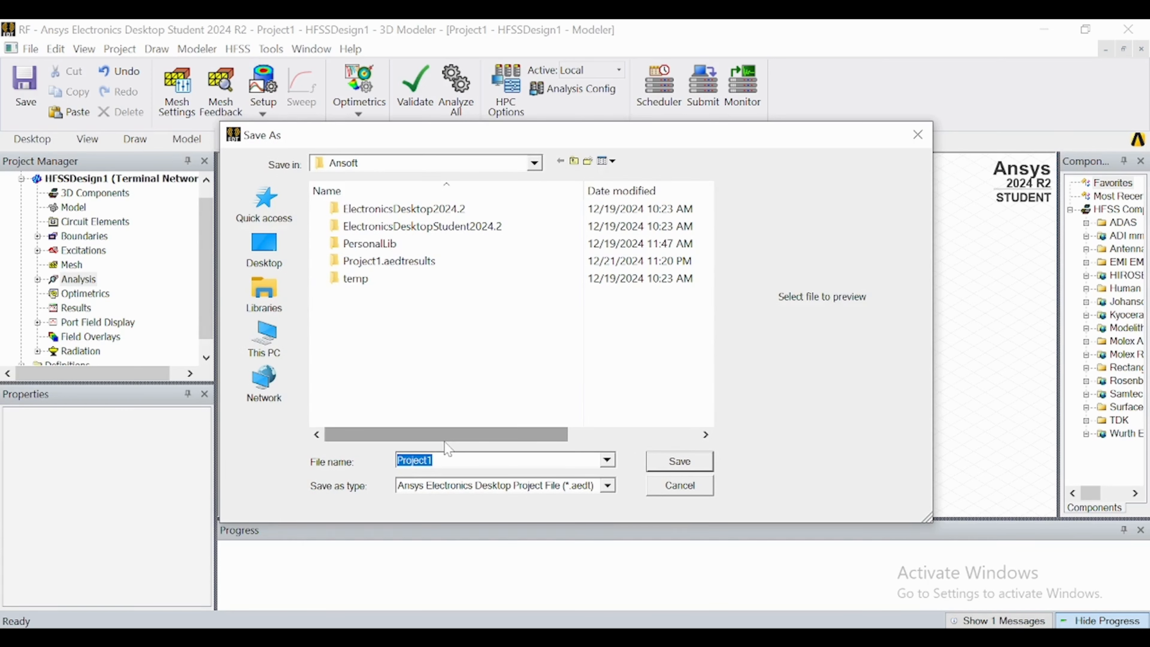
{"action": "left_click", "coordinate": [264, 338]}
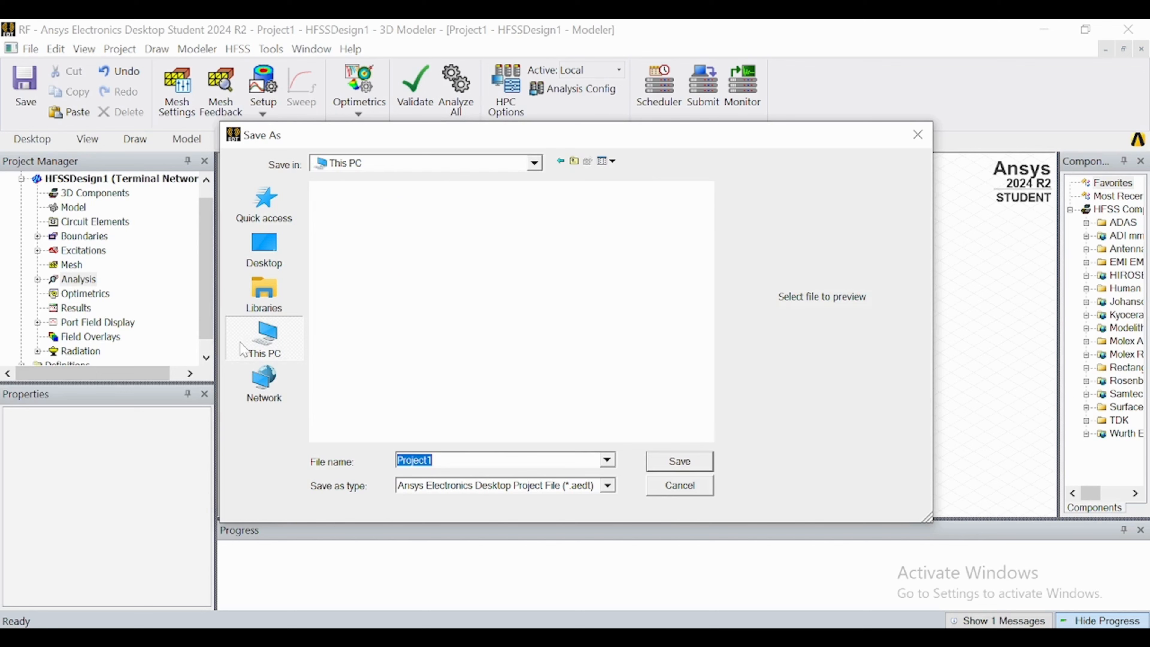
{"action": "scroll", "coordinate": [483, 405], "scroll_direction": "down", "scroll_amount": 5}
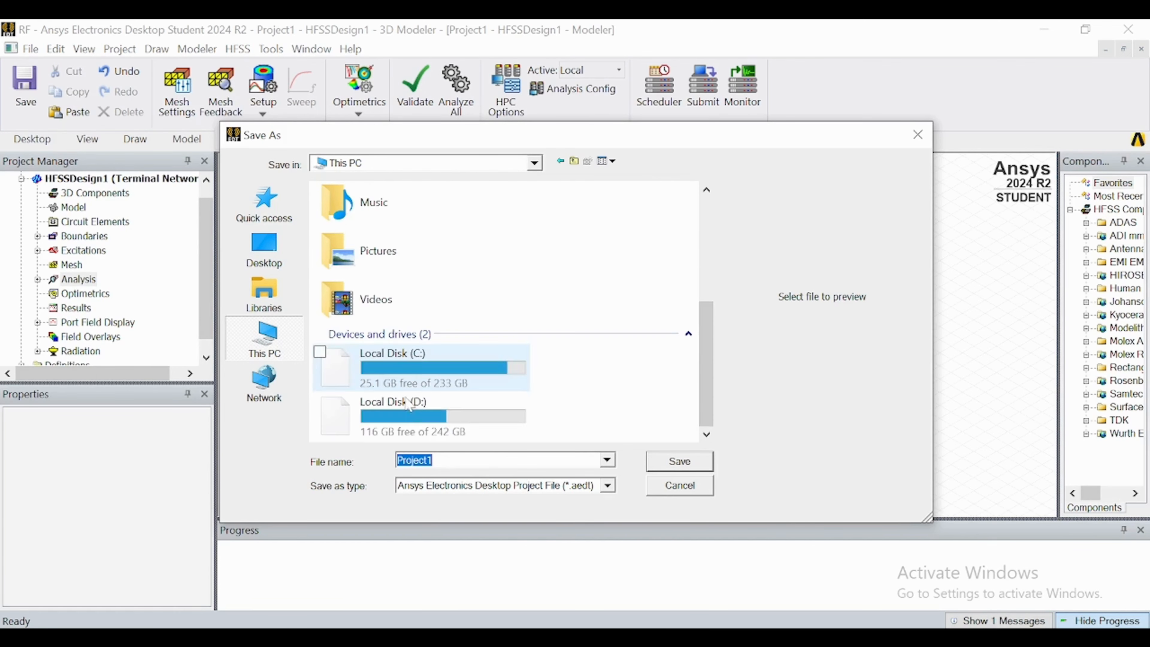
{"action": "double_click", "coordinate": [385, 411]}
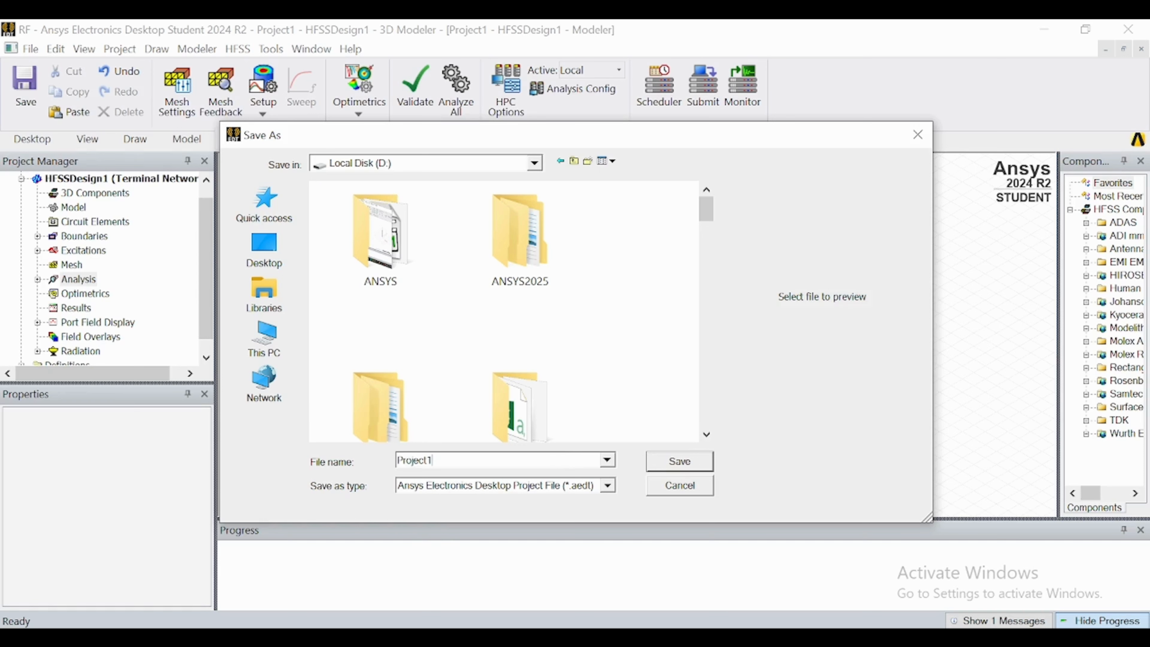
{"action": "key", "text": "BackSpace"}
{"action": "key", "text": "BackSpace"}
{"action": "key", "text": "BackSpace"}
{"action": "key", "text": "BackSpace"}
{"action": "key", "text": "BackSpace"}
{"action": "key", "text": "BackSpace"}
{"action": "key", "text": "BackSpace"}
{"action": "key", "text": "BackSpace"}
{"action": "key", "text": "Return"}
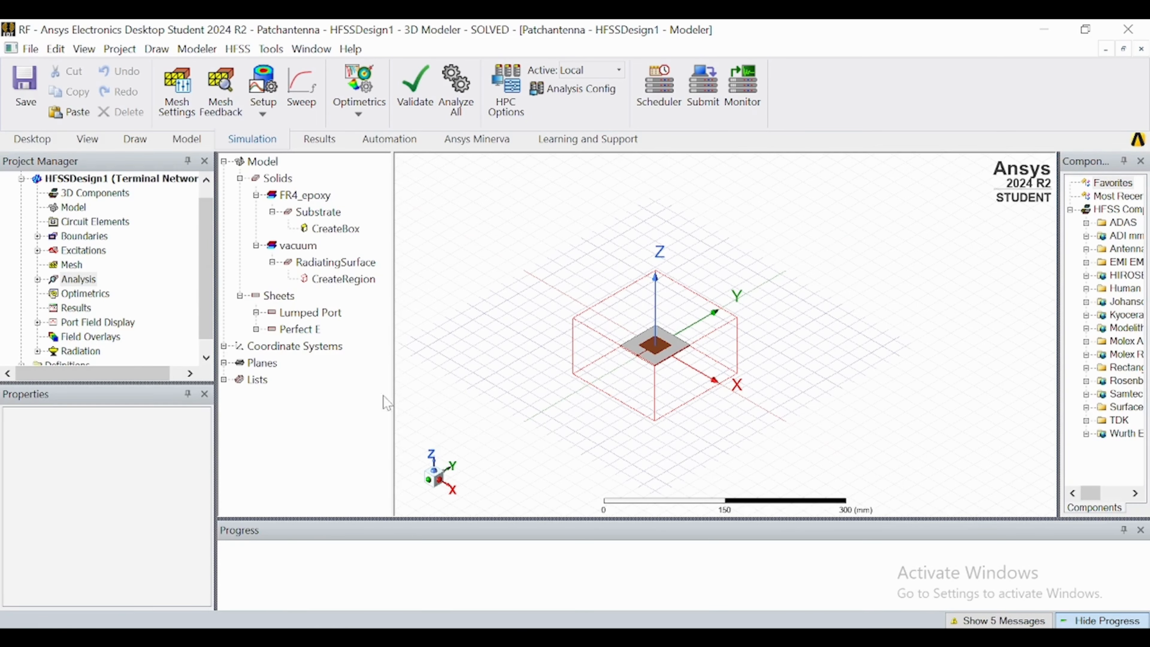
Create a rectangular modal solution data plot of the S parameter S(1,1) in dB against frequency for Setup1 : Sweep.
{"action": "right_click", "coordinate": [59, 308]}
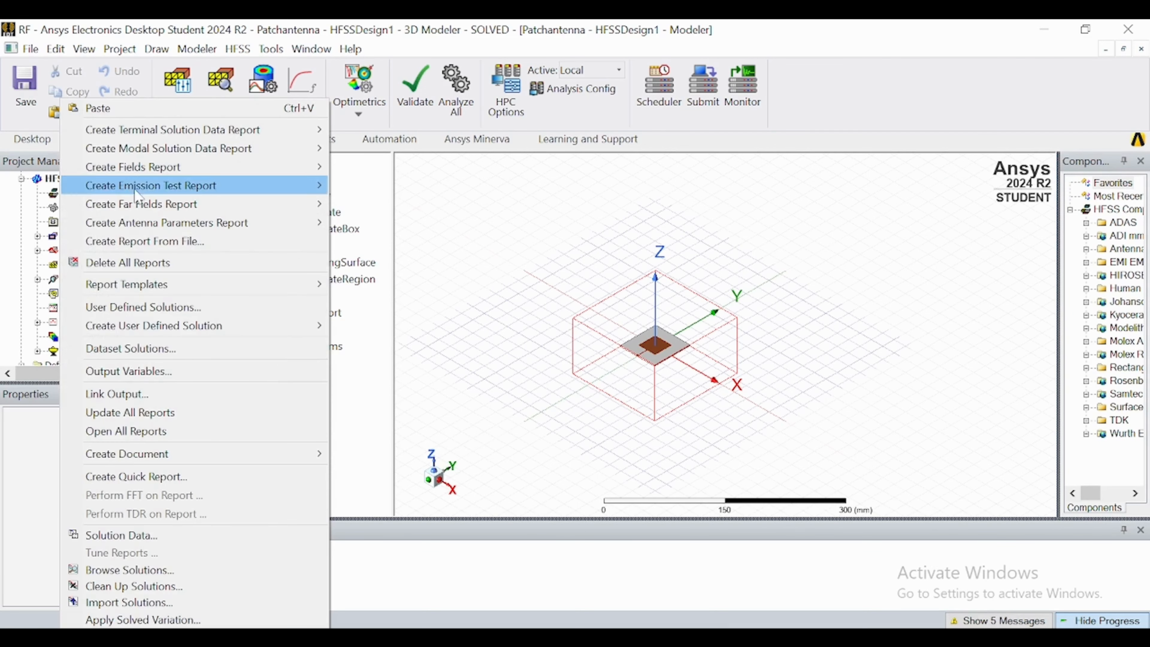
{"action": "mouse_move", "coordinate": [180, 154]}
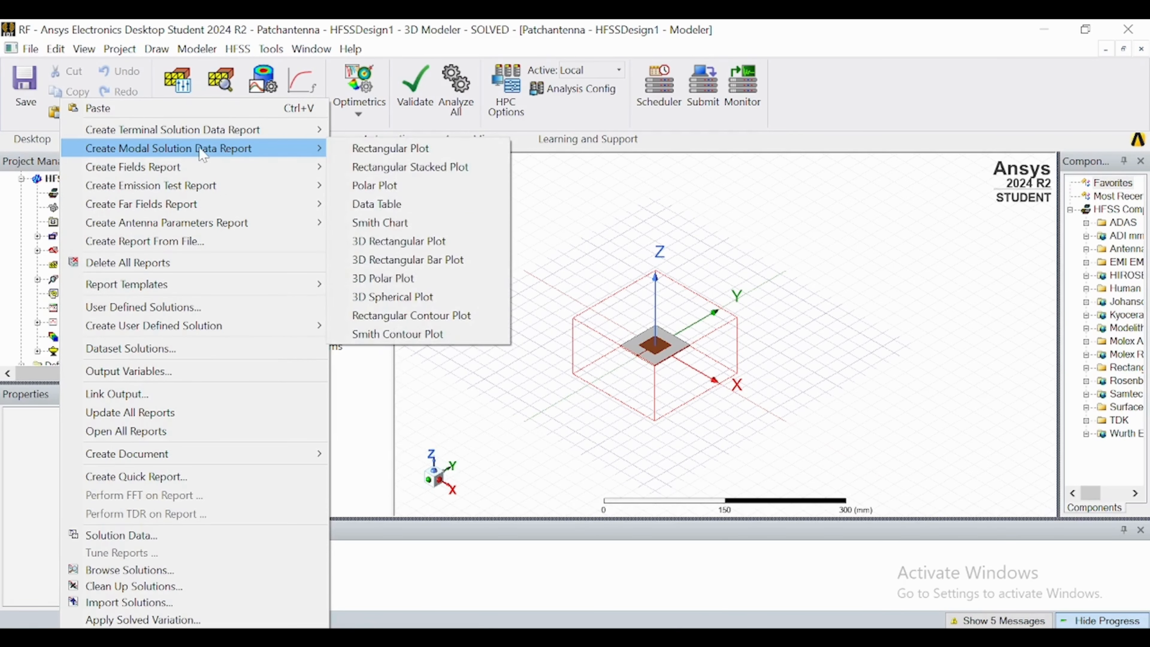
{"action": "left_click", "coordinate": [353, 148]}
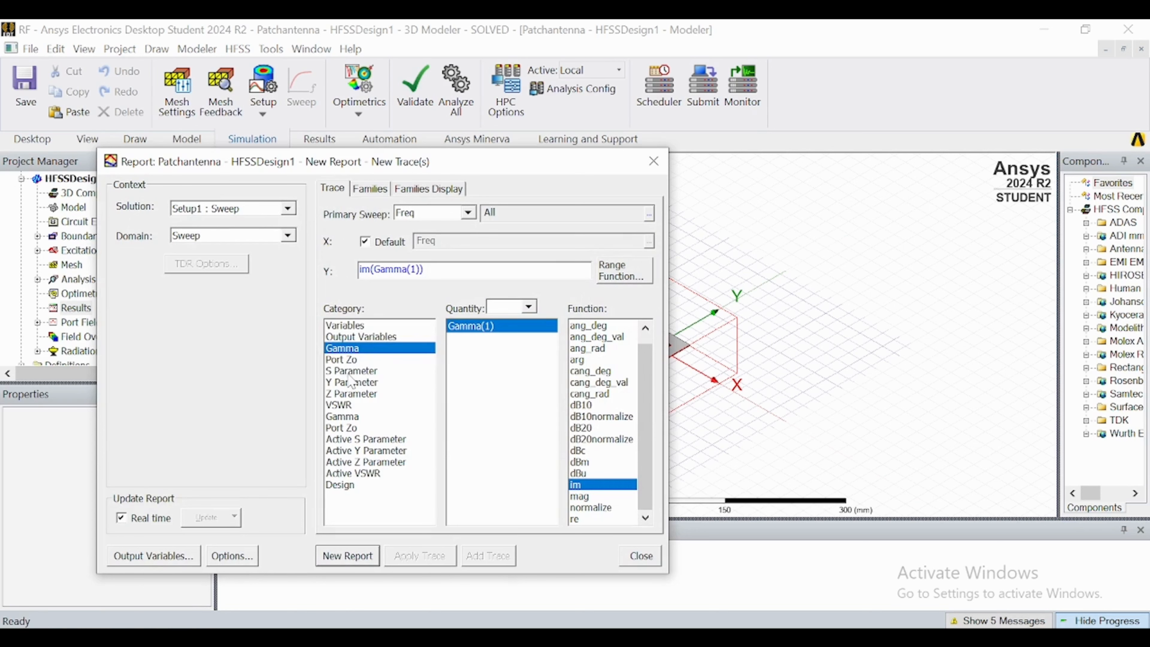
{"action": "left_click", "coordinate": [351, 374]}
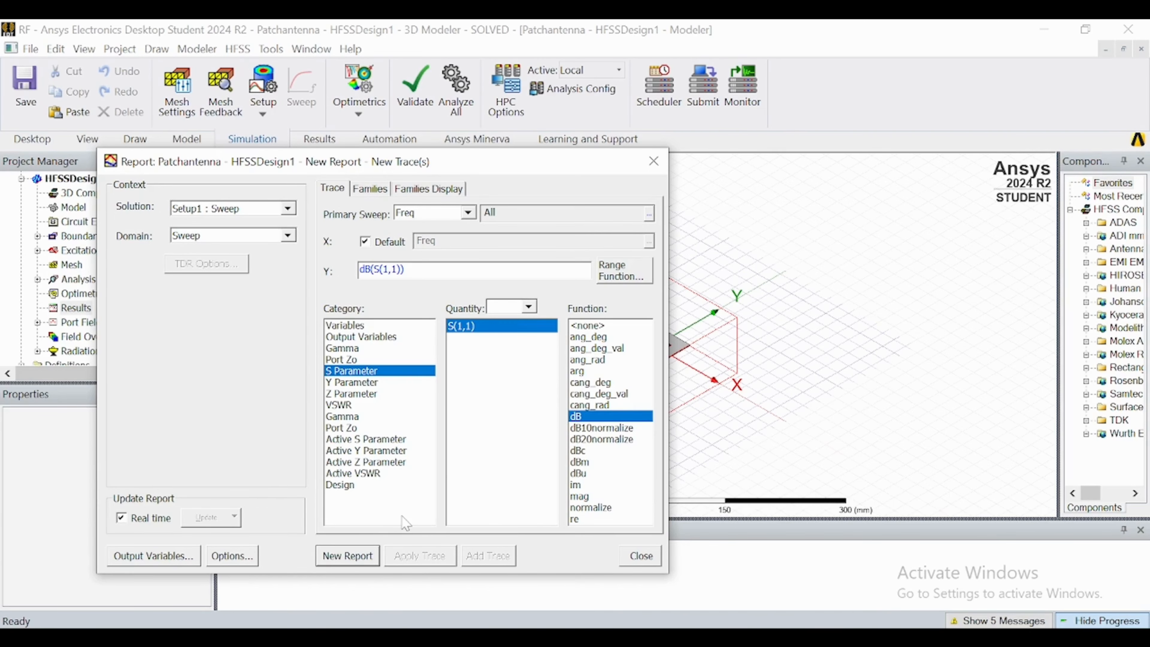
{"action": "left_click", "coordinate": [348, 555]}
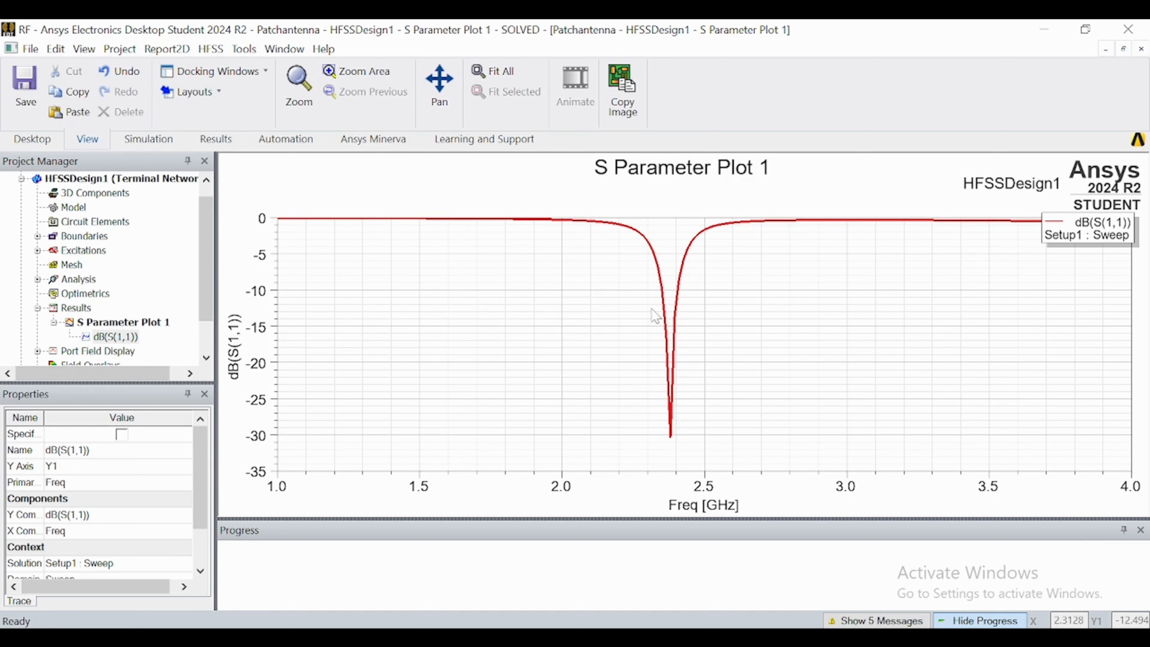
Add markers at the lowest point of the S(1,1) curve, at about 2.38 GHz.
{"action": "right_click", "coordinate": [693, 441]}
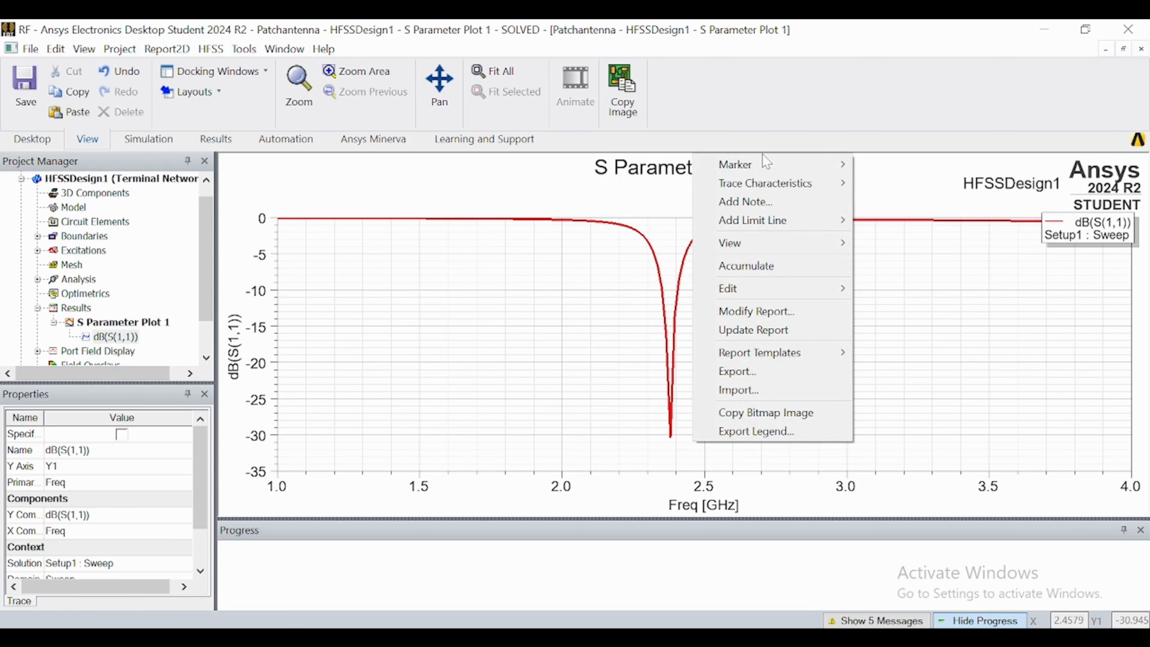
{"action": "mouse_move", "coordinate": [770, 164]}
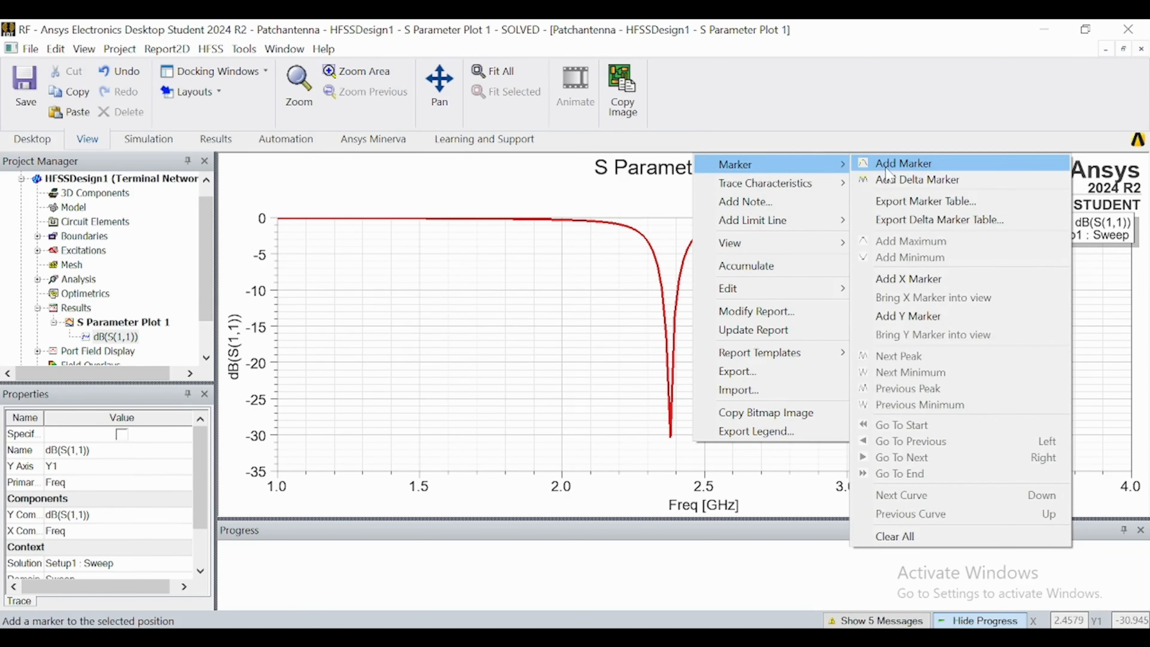
{"action": "left_click", "coordinate": [903, 165]}
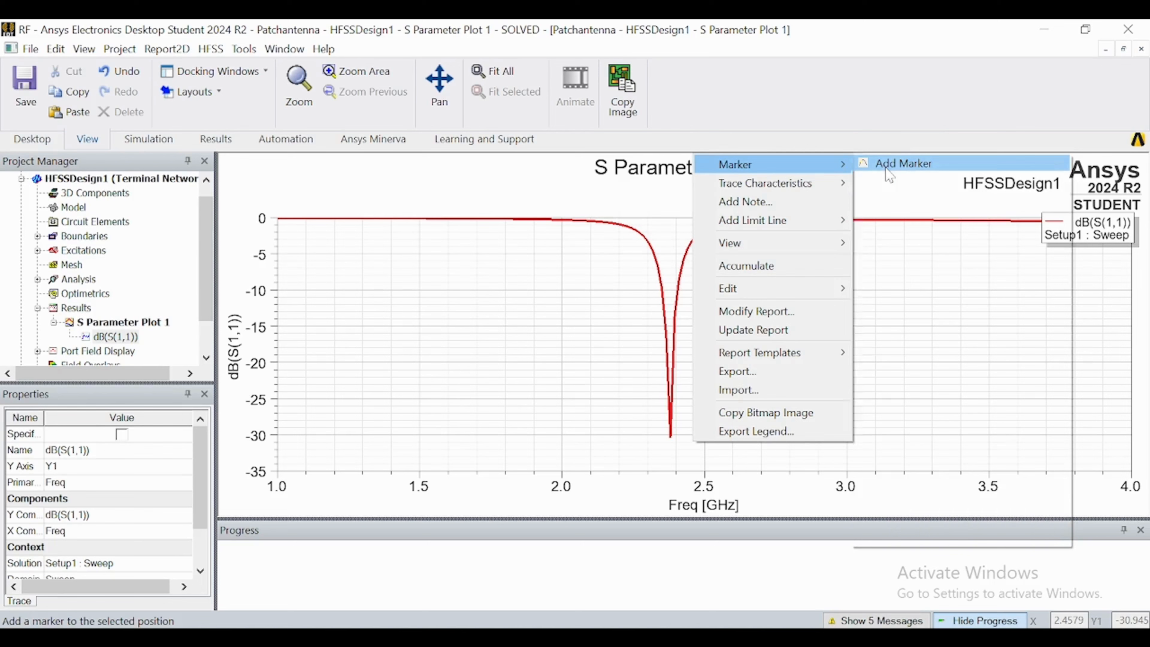
{"action": "left_click", "coordinate": [671, 439]}
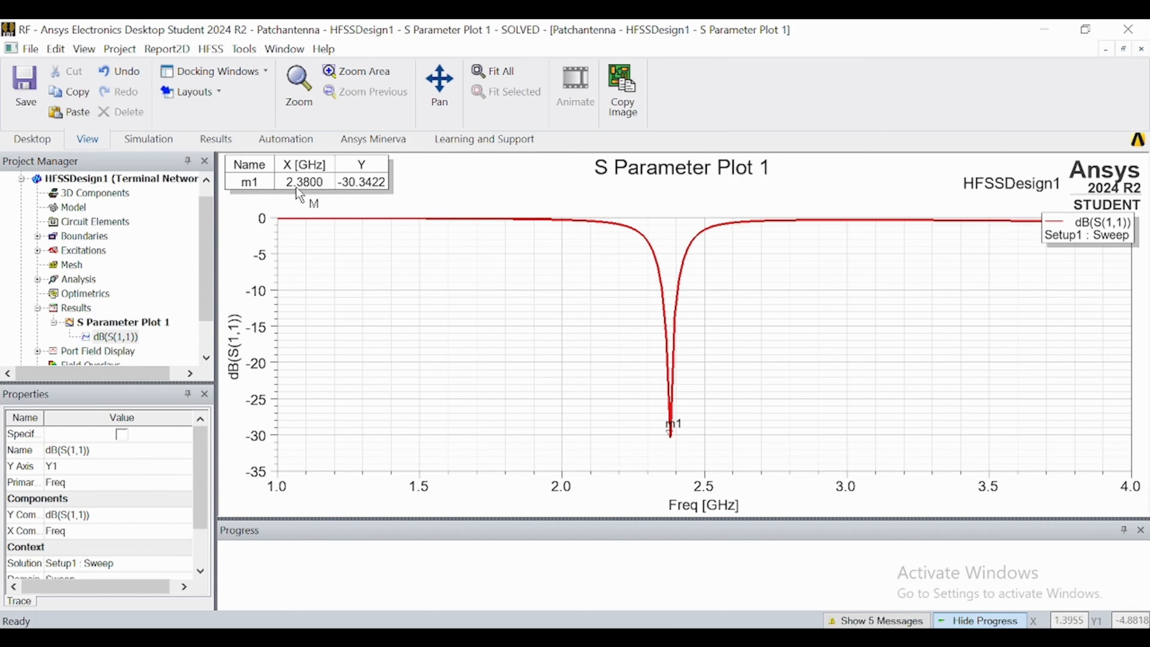
{"action": "left_click", "coordinate": [672, 438]}
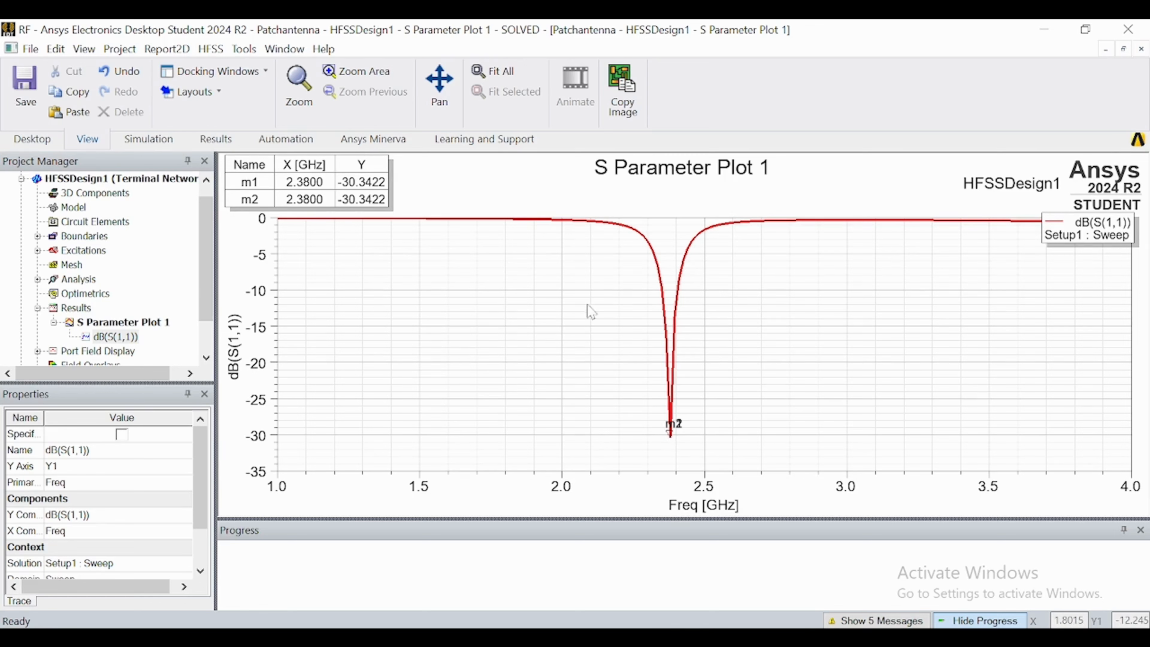
Mark the roughly -10 dB points on both flanks of the S(1,1) dip, at about 2.35 GHz and 2.41 GHz.
{"action": "left_click", "coordinate": [662, 290]}
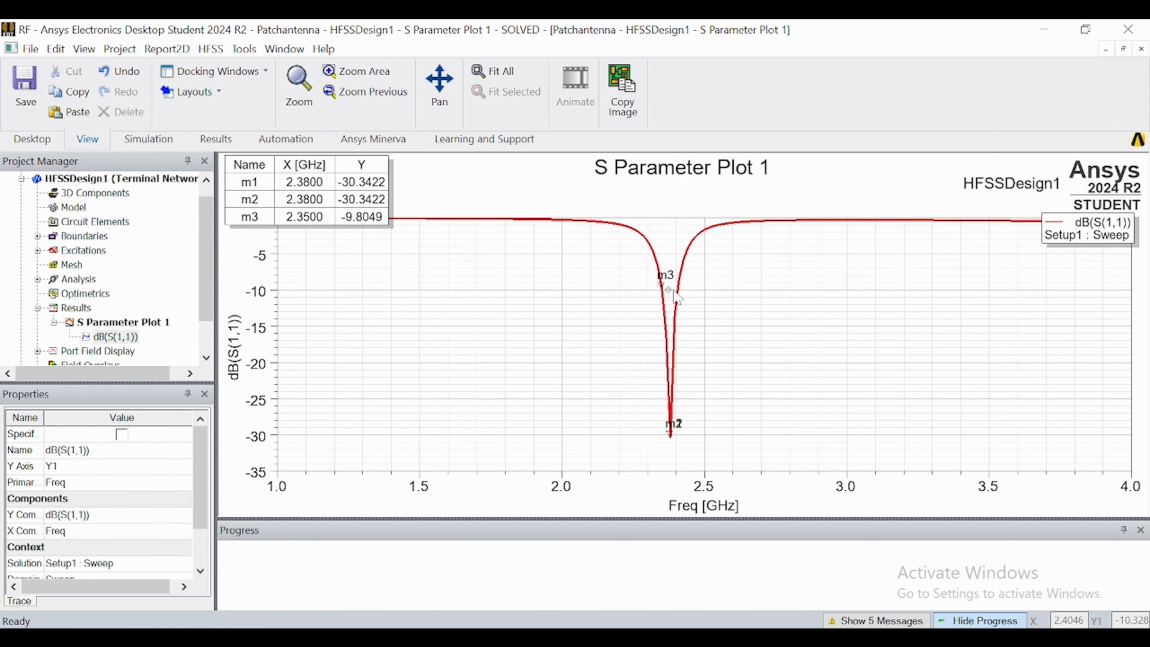
{"action": "scroll", "coordinate": [673, 292], "scroll_direction": "up", "scroll_amount": 3}
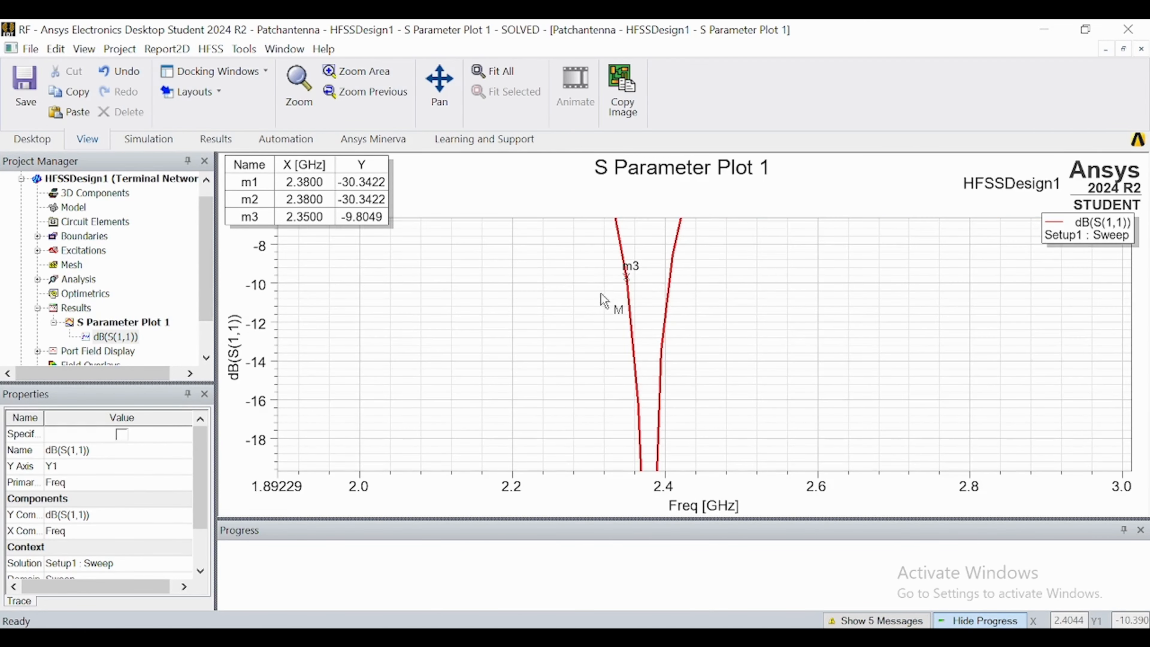
{"action": "left_click", "coordinate": [669, 283]}
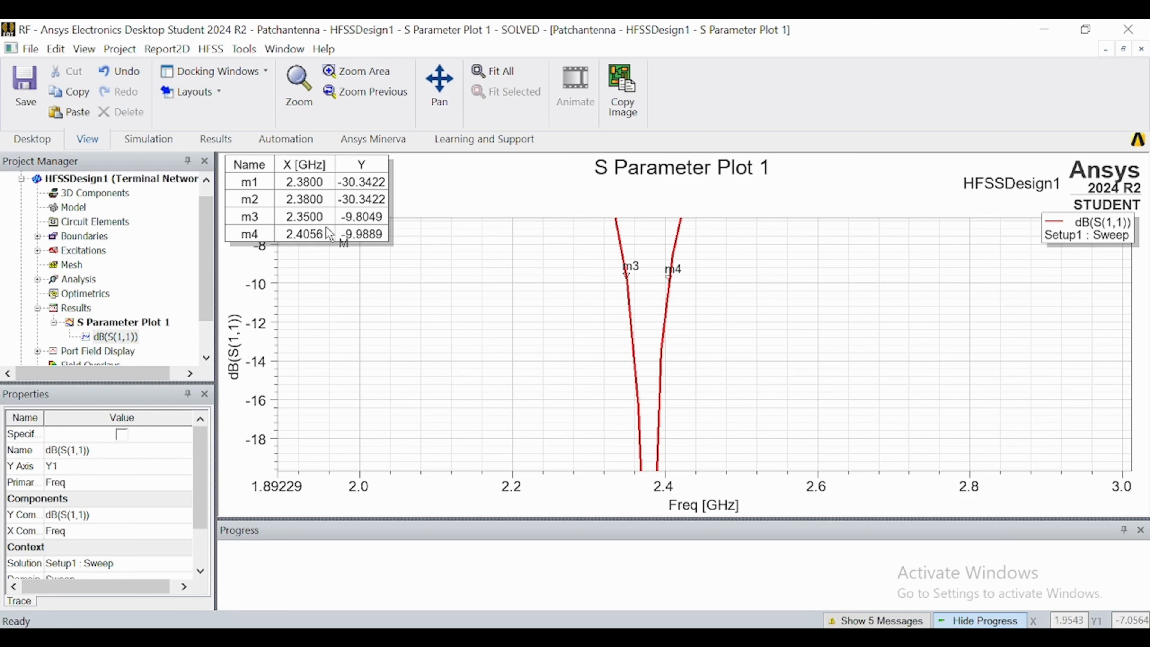
{"action": "scroll", "coordinate": [516, 362], "scroll_direction": "down", "scroll_amount": 2}
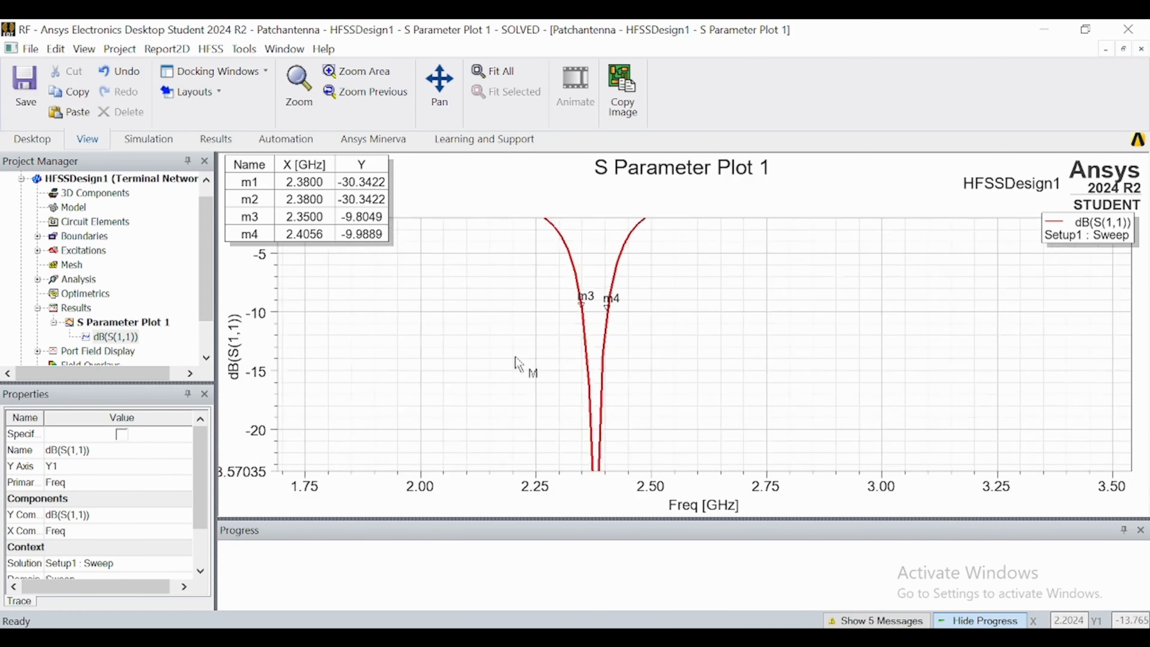
{"action": "scroll", "coordinate": [516, 361], "scroll_direction": "down", "scroll_amount": 2}
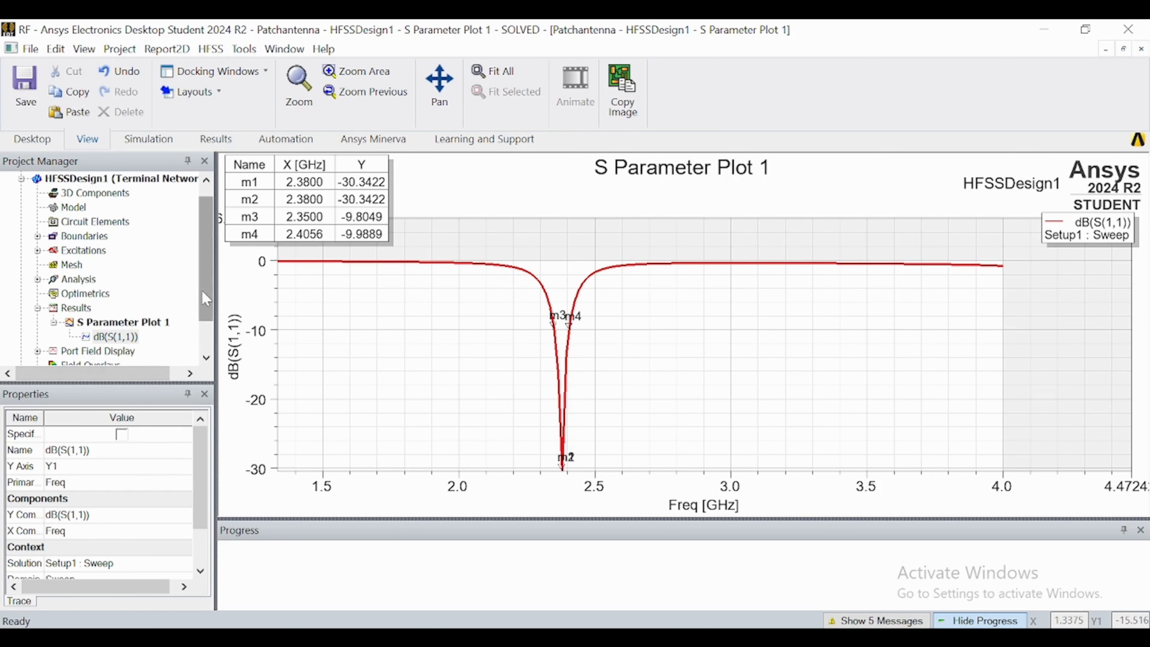
Create a far-field 3D polar plot of GainTotal in dB for Setup1 : LastAdaptive and close the report settings.
{"action": "scroll", "coordinate": [206, 299], "scroll_direction": "down", "scroll_amount": 1}
{"action": "right_click", "coordinate": [69, 265]}
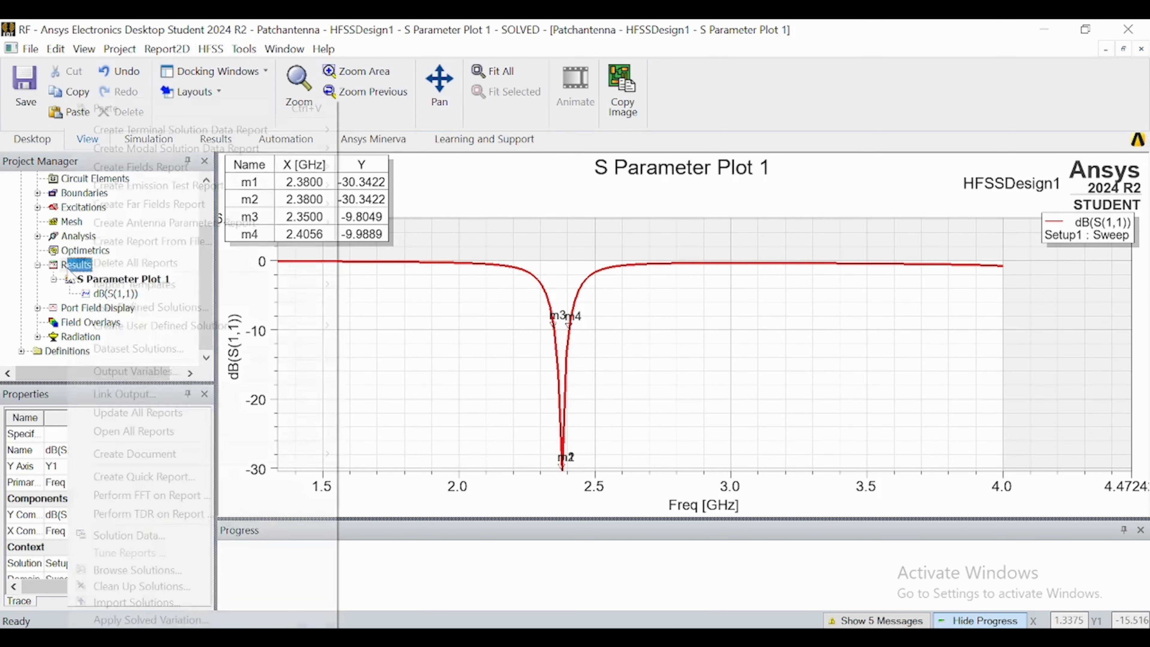
{"action": "mouse_move", "coordinate": [232, 213]}
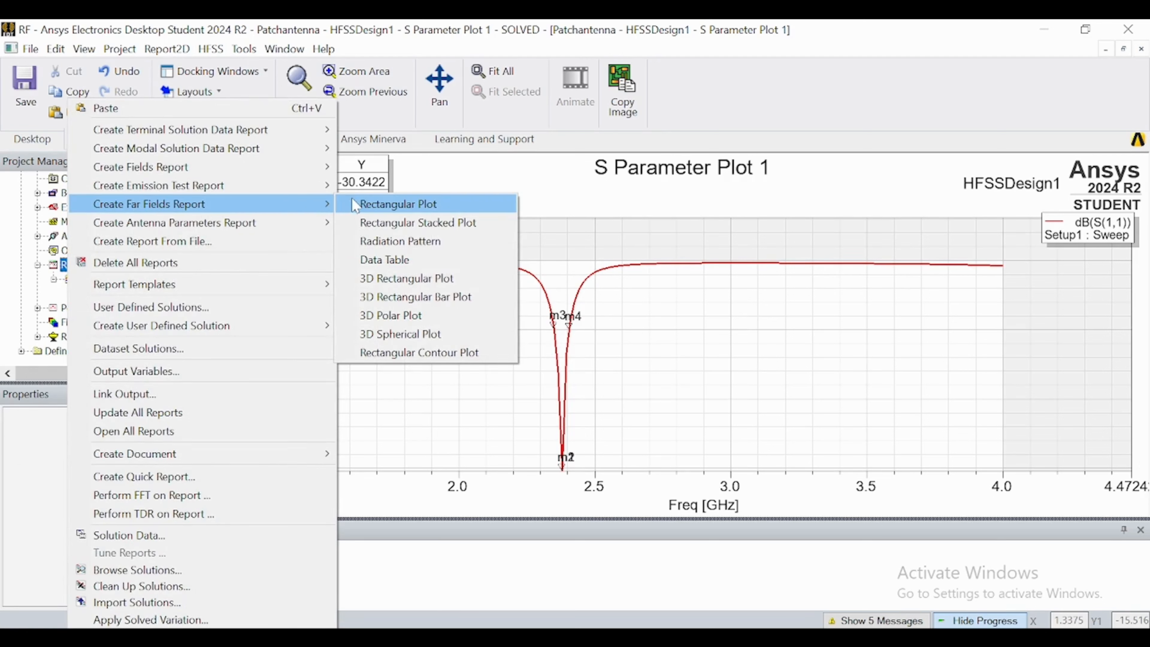
{"action": "left_click", "coordinate": [378, 315]}
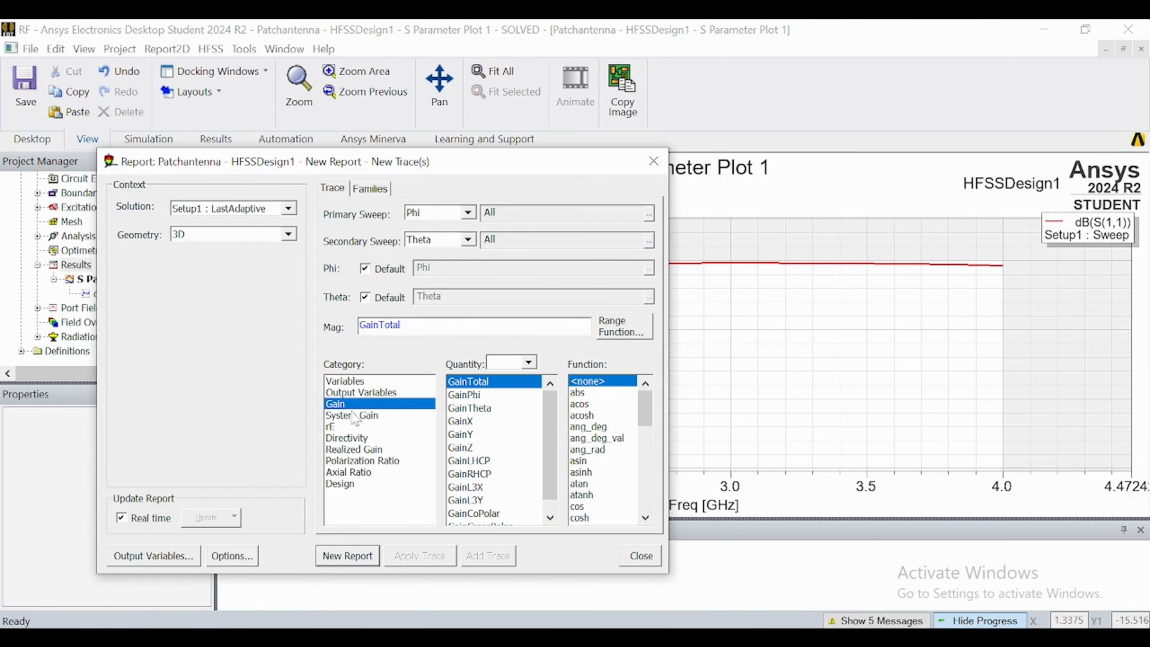
{"action": "scroll", "coordinate": [600, 475], "scroll_direction": "down", "scroll_amount": 3}
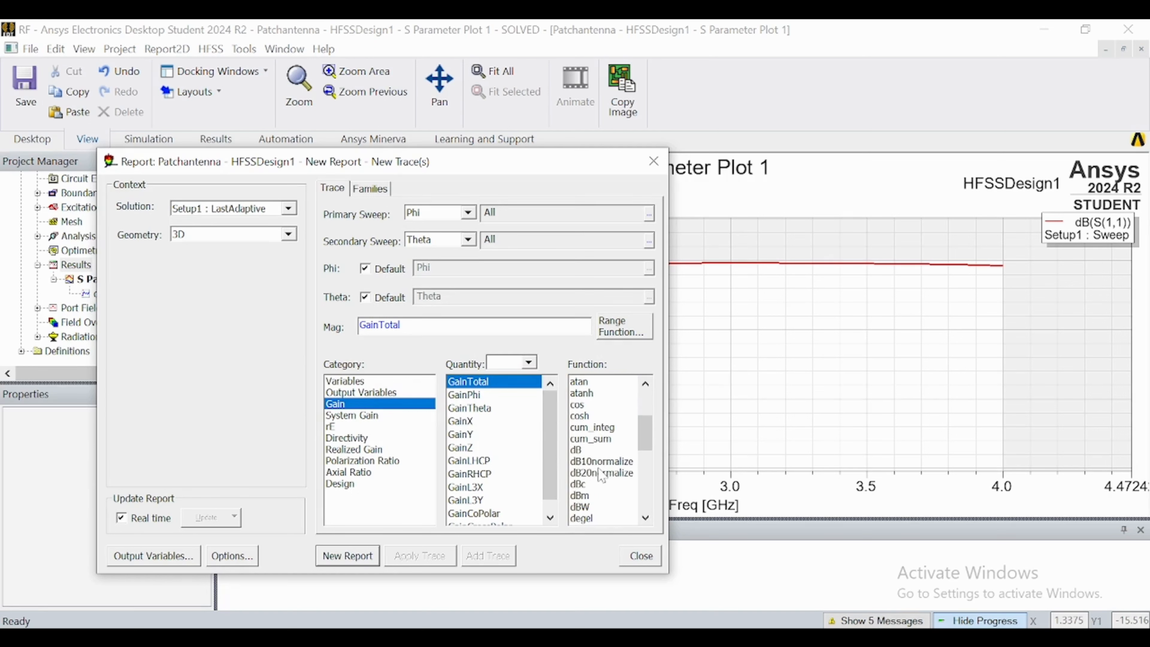
{"action": "scroll", "coordinate": [600, 476], "scroll_direction": "down", "scroll_amount": 1}
{"action": "left_click", "coordinate": [586, 437]}
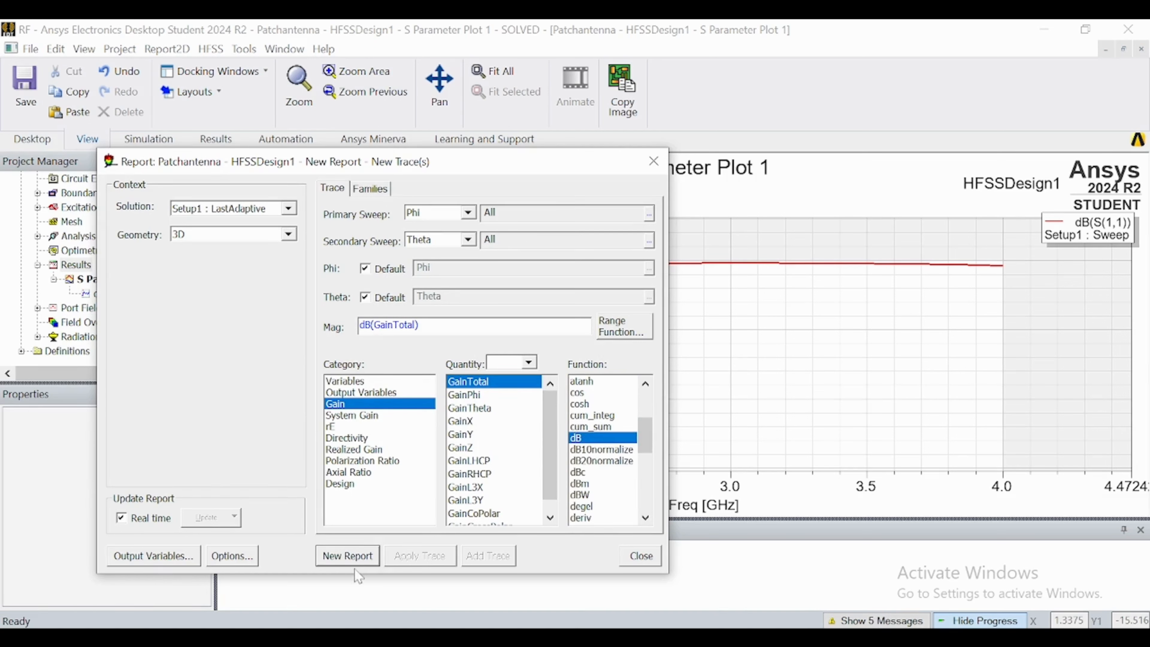
{"action": "left_click", "coordinate": [351, 560]}
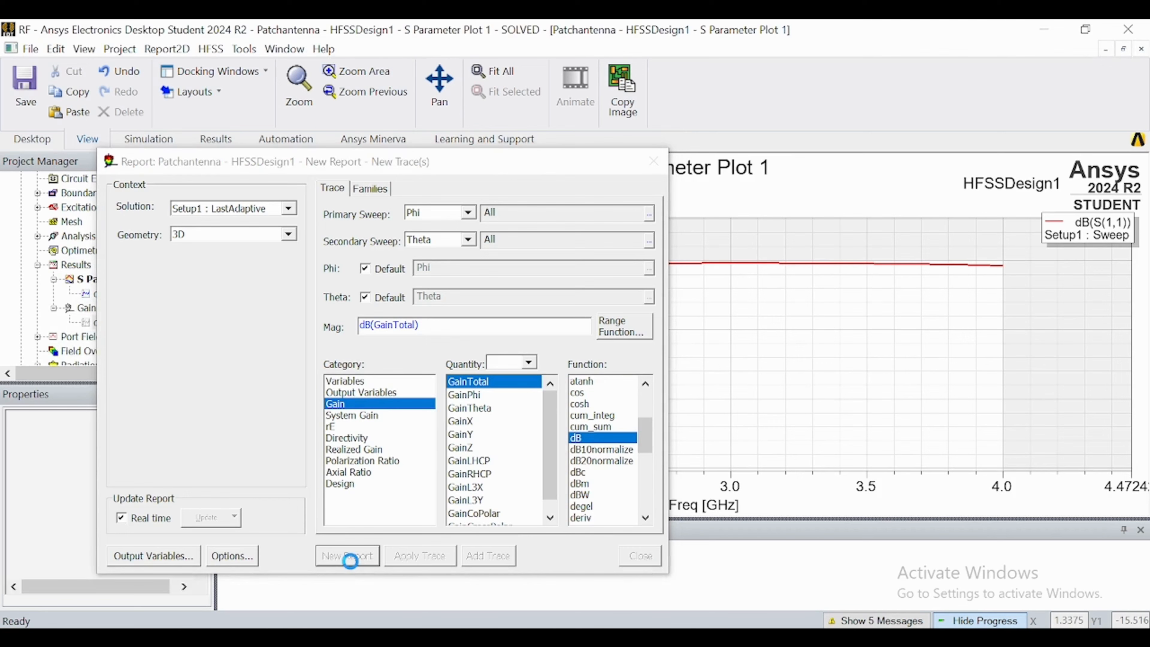
{"action": "left_click", "coordinate": [654, 161]}
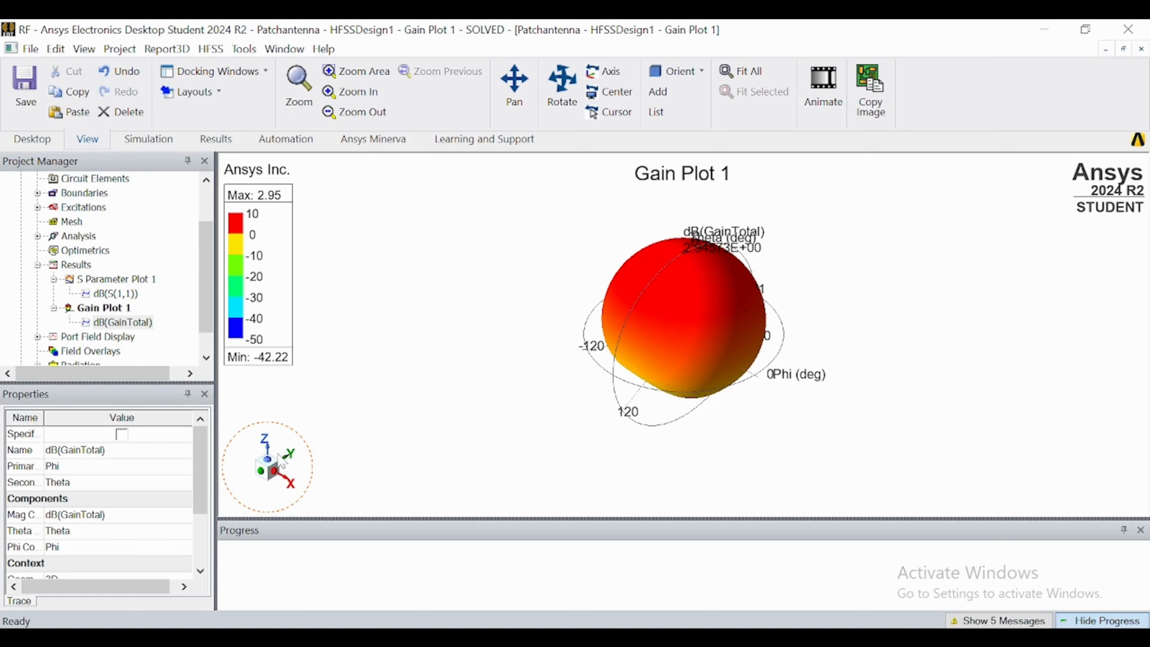
Examine the 3D gain pattern from several viewing angles.
{"action": "left_click", "coordinate": [278, 443]}
{"action": "left_click", "coordinate": [715, 405]}
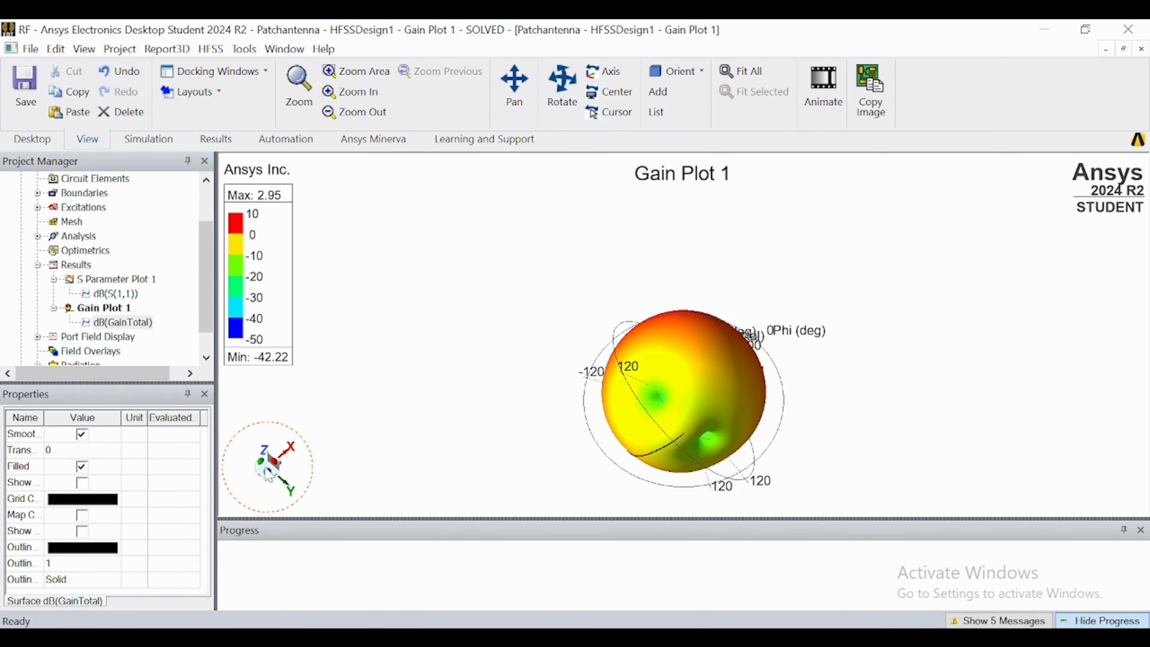
{"action": "left_click_drag", "start_coordinate": [268, 473], "coordinate": [262, 494]}
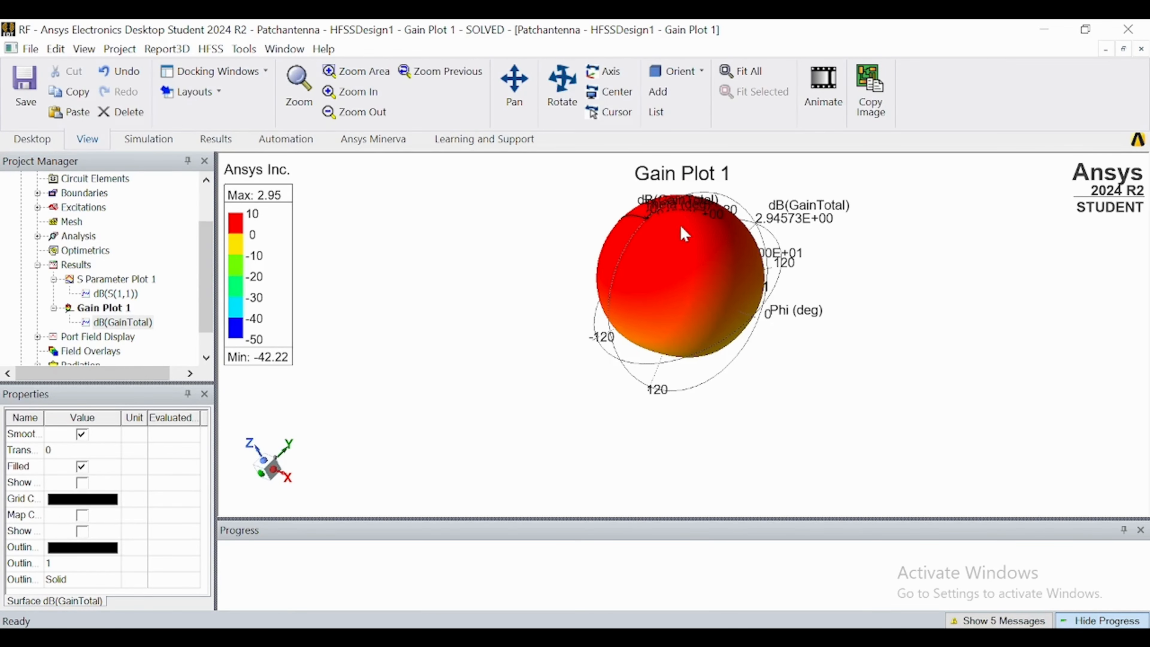
{"action": "scroll", "coordinate": [683, 231], "scroll_direction": "up", "scroll_amount": 3}
{"action": "scroll", "coordinate": [686, 233], "scroll_direction": "down", "scroll_amount": 3}
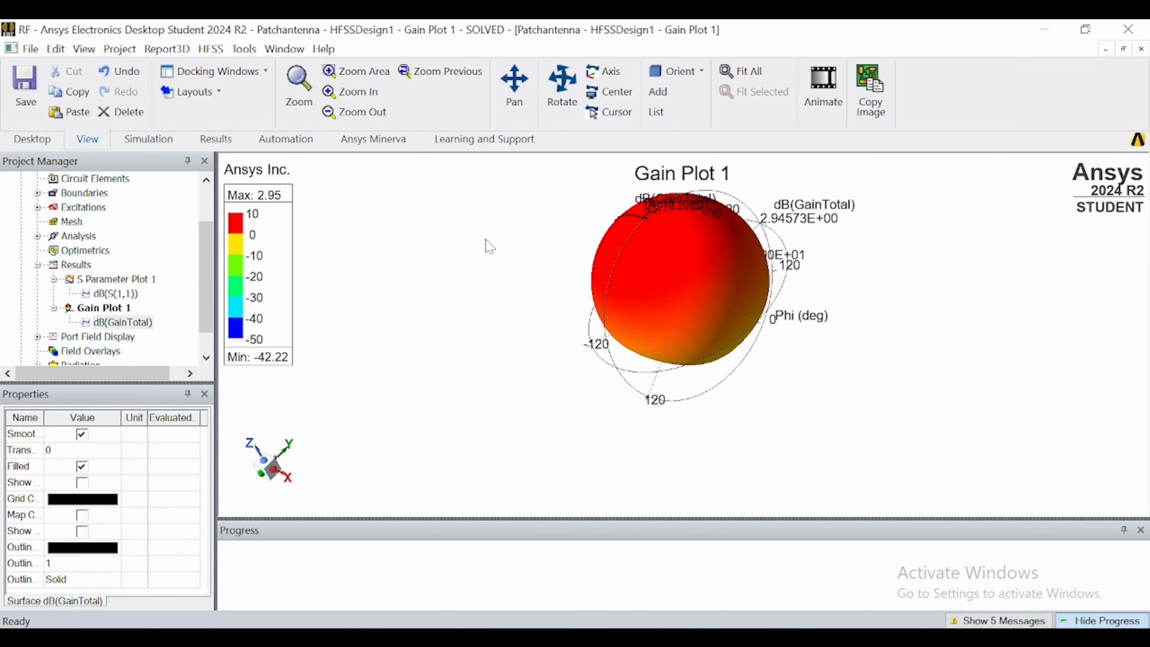
Return to the 3D model of HFSSDesign1 and hide the RadiatingSurface box in the view.
{"action": "scroll", "coordinate": [150, 293], "scroll_direction": "down", "scroll_amount": 1}
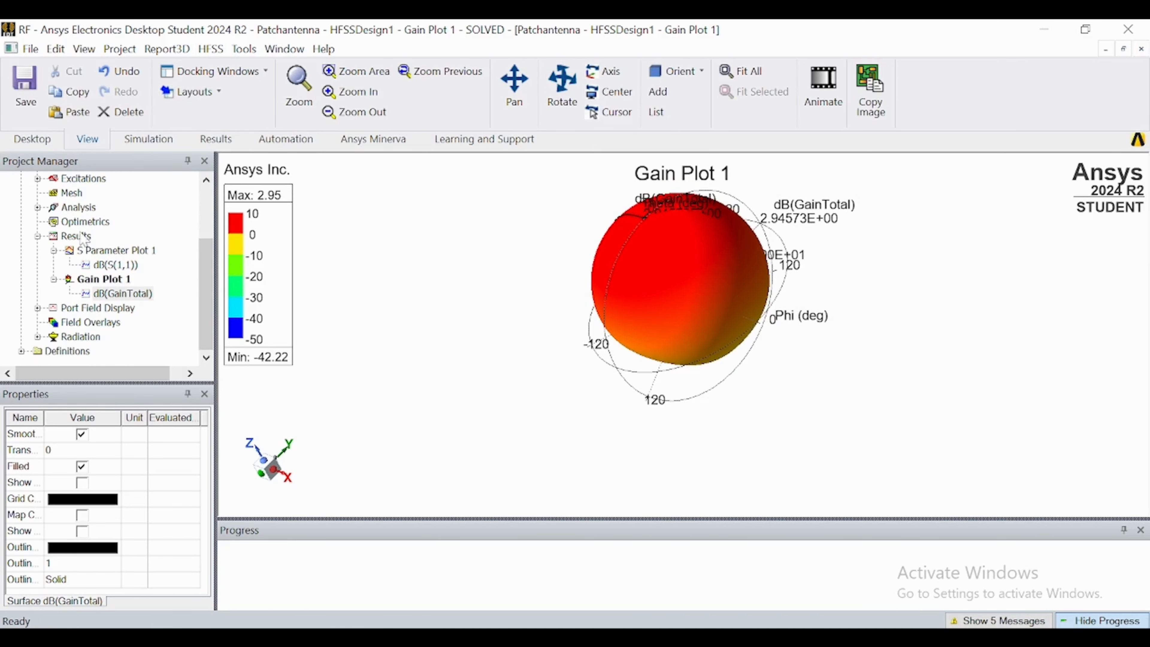
{"action": "scroll", "coordinate": [82, 236], "scroll_direction": "up", "scroll_amount": 2}
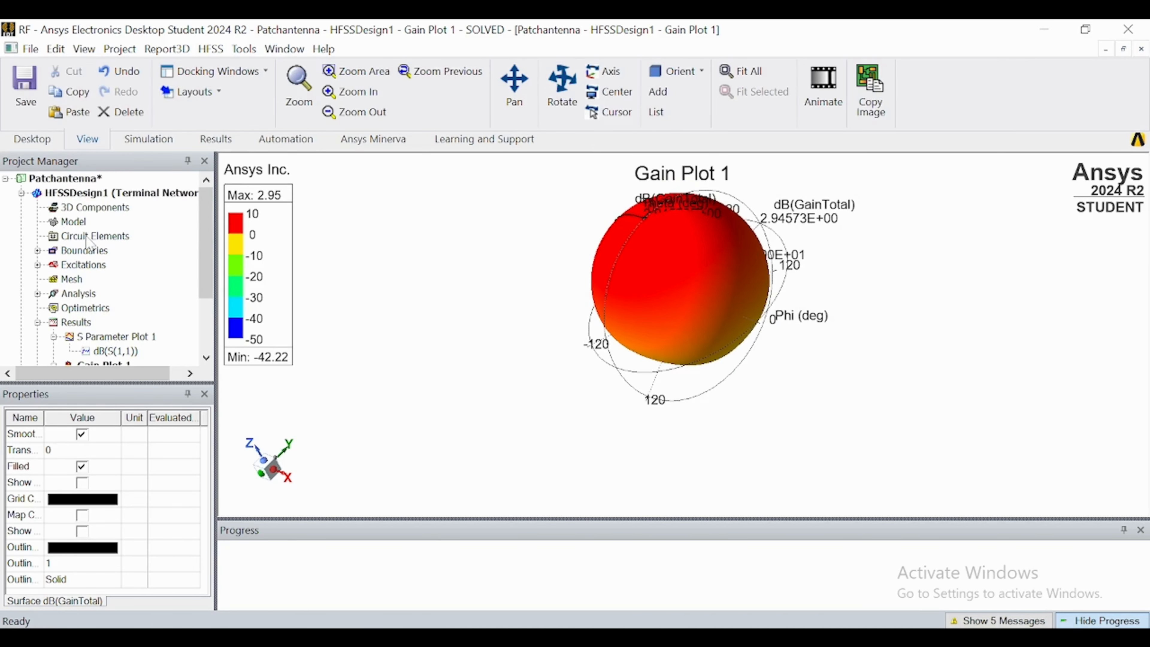
{"action": "double_click", "coordinate": [87, 194]}
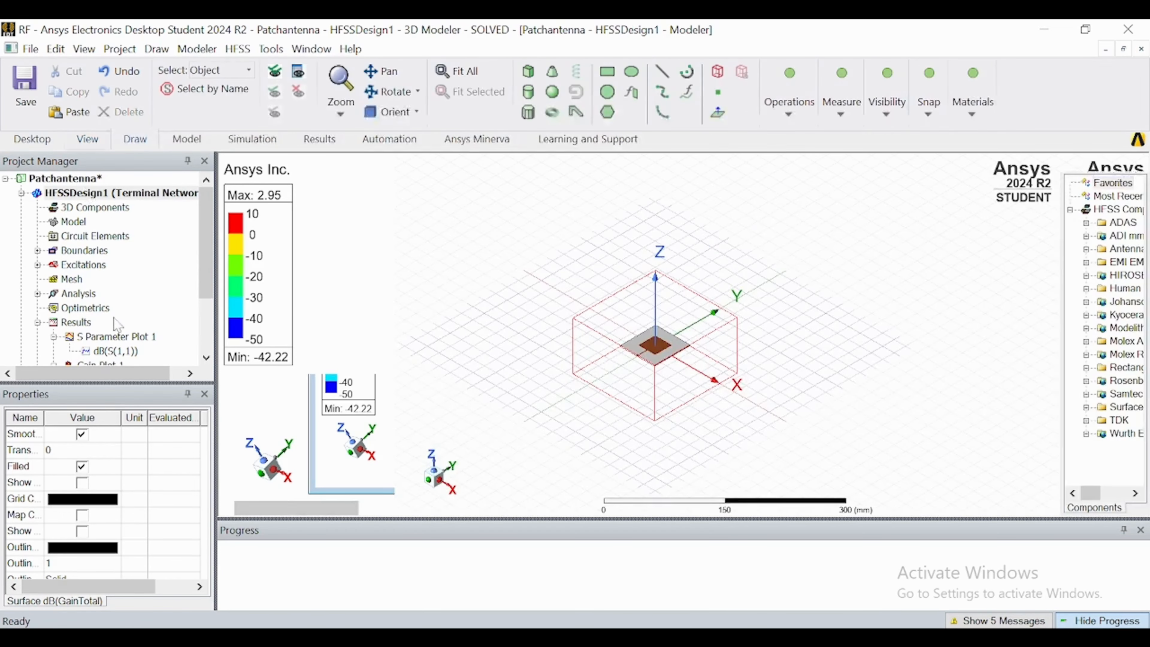
{"action": "left_click_drag", "start_coordinate": [206, 288], "coordinate": [206, 338]}
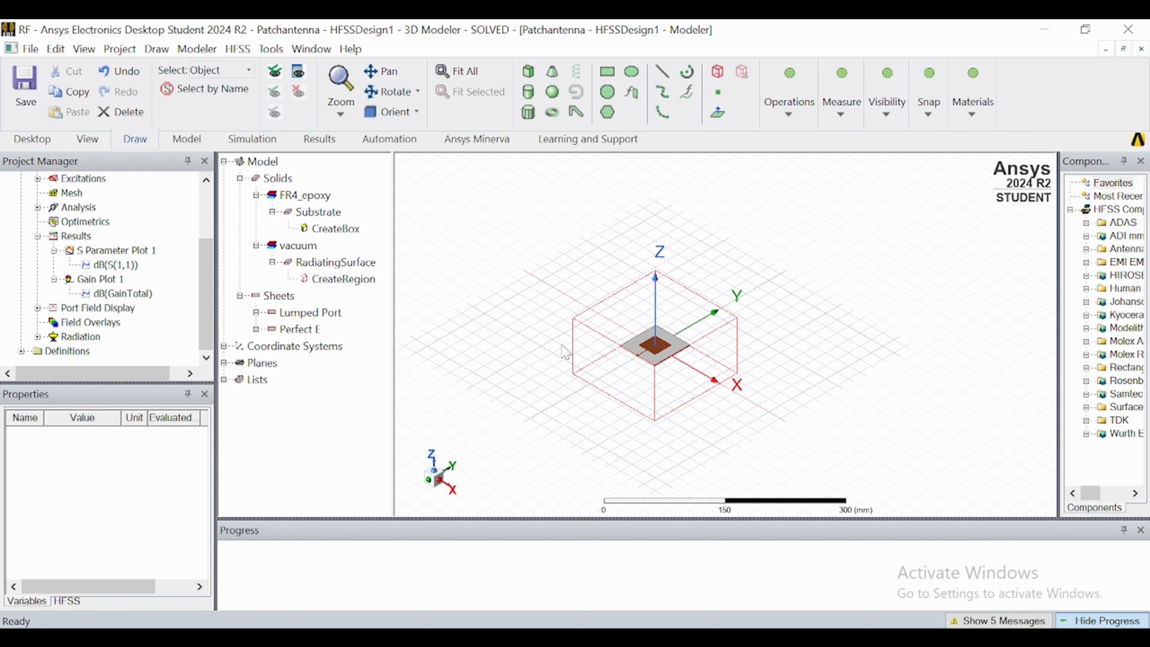
{"action": "scroll", "coordinate": [565, 352], "scroll_direction": "up", "scroll_amount": 4}
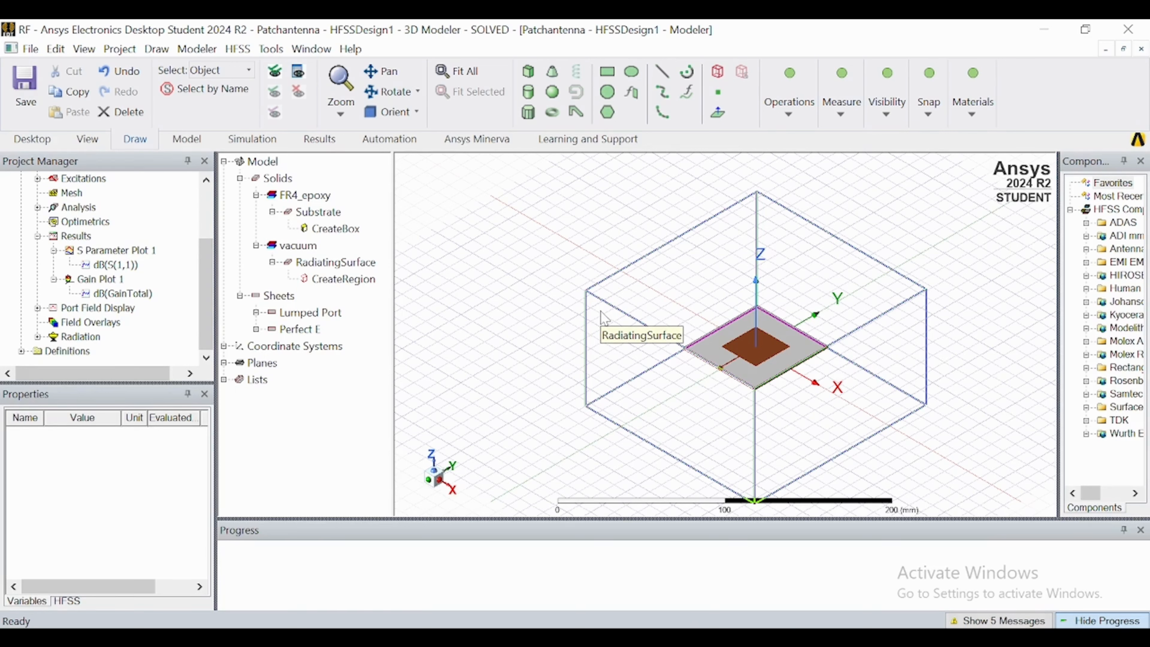
{"action": "left_click", "coordinate": [605, 318]}
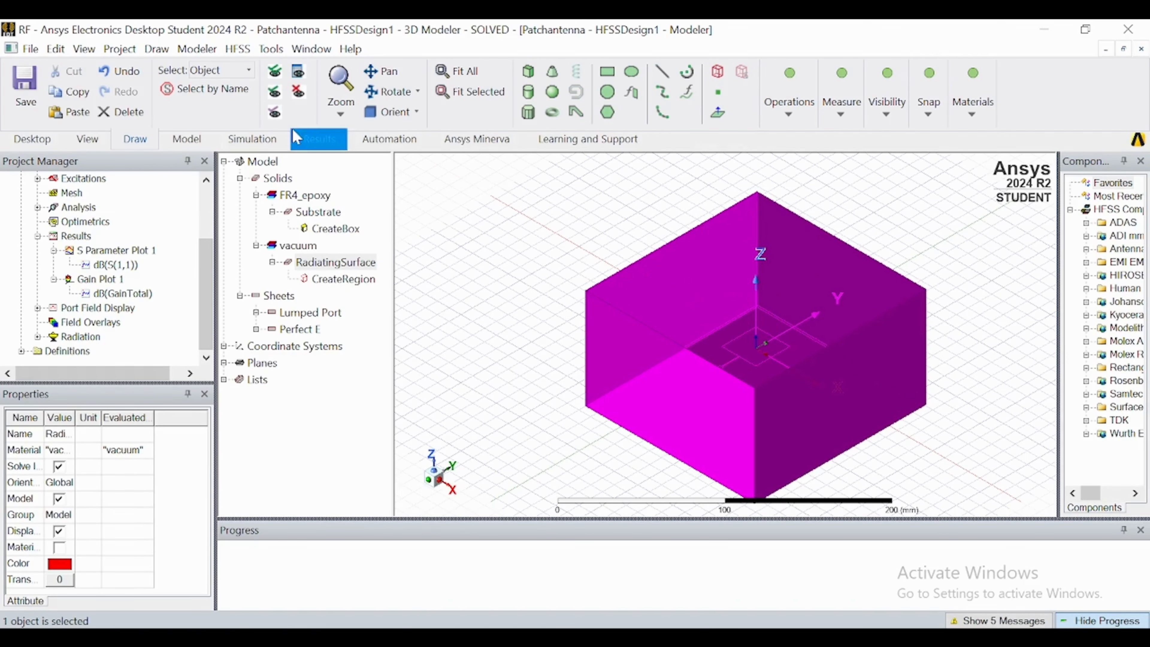
{"action": "left_click", "coordinate": [297, 93]}
Plot the Vector_E field on the patch surface for Setup1 : LastAdaptive at 2.4GHz with 0deg phase.
{"action": "left_click", "coordinate": [726, 347]}
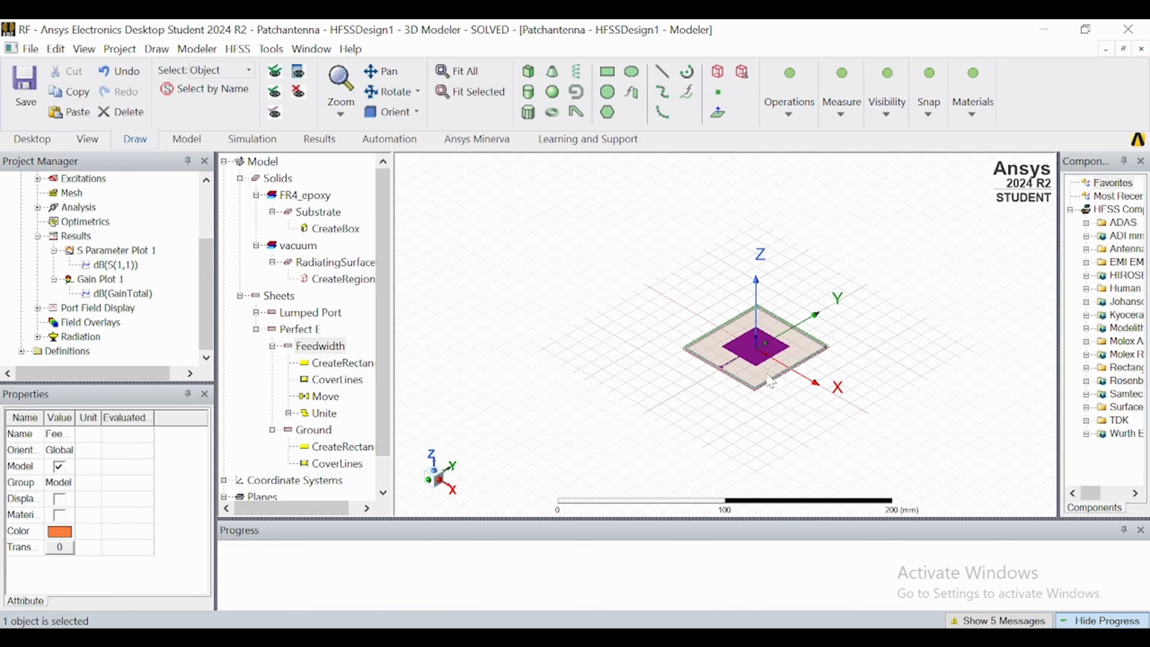
{"action": "scroll", "coordinate": [726, 351], "scroll_direction": "up", "scroll_amount": 2}
{"action": "scroll", "coordinate": [726, 351], "scroll_direction": "up", "scroll_amount": 4}
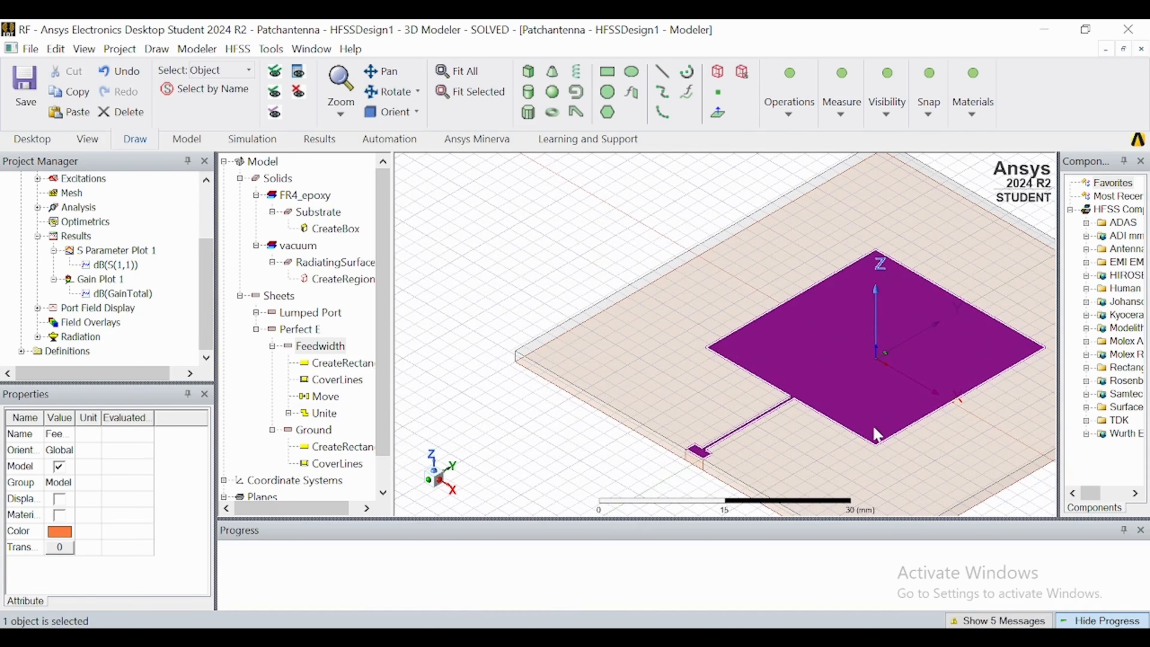
{"action": "right_click", "coordinate": [65, 323]}
{"action": "mouse_move", "coordinate": [131, 297]}
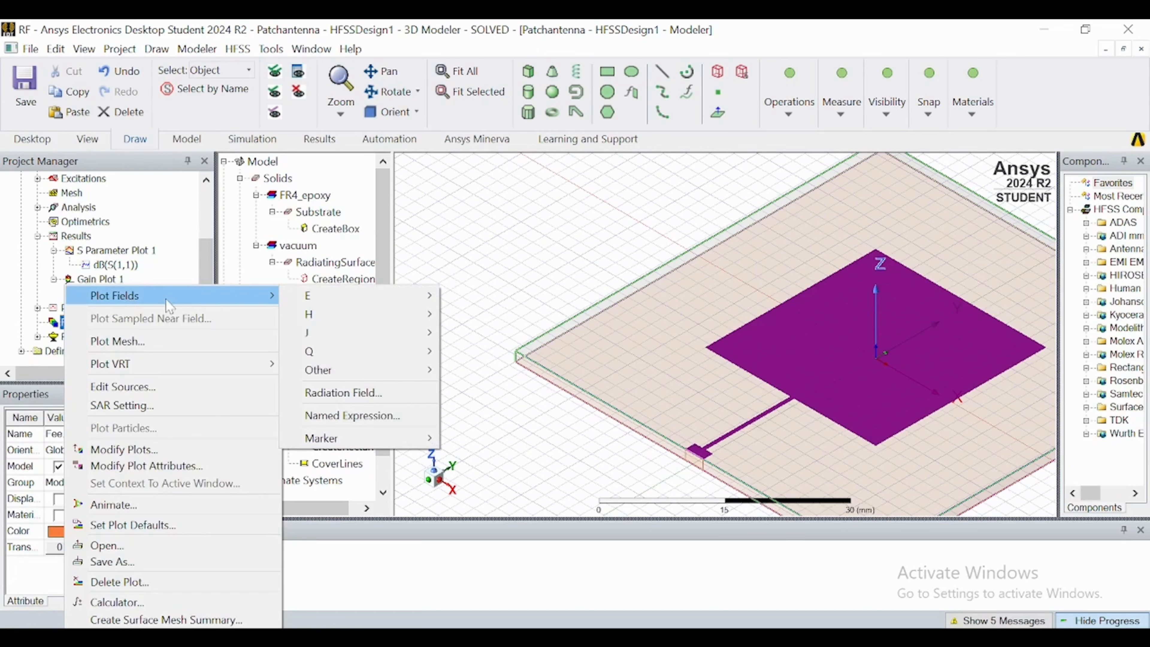
{"action": "mouse_move", "coordinate": [315, 299]}
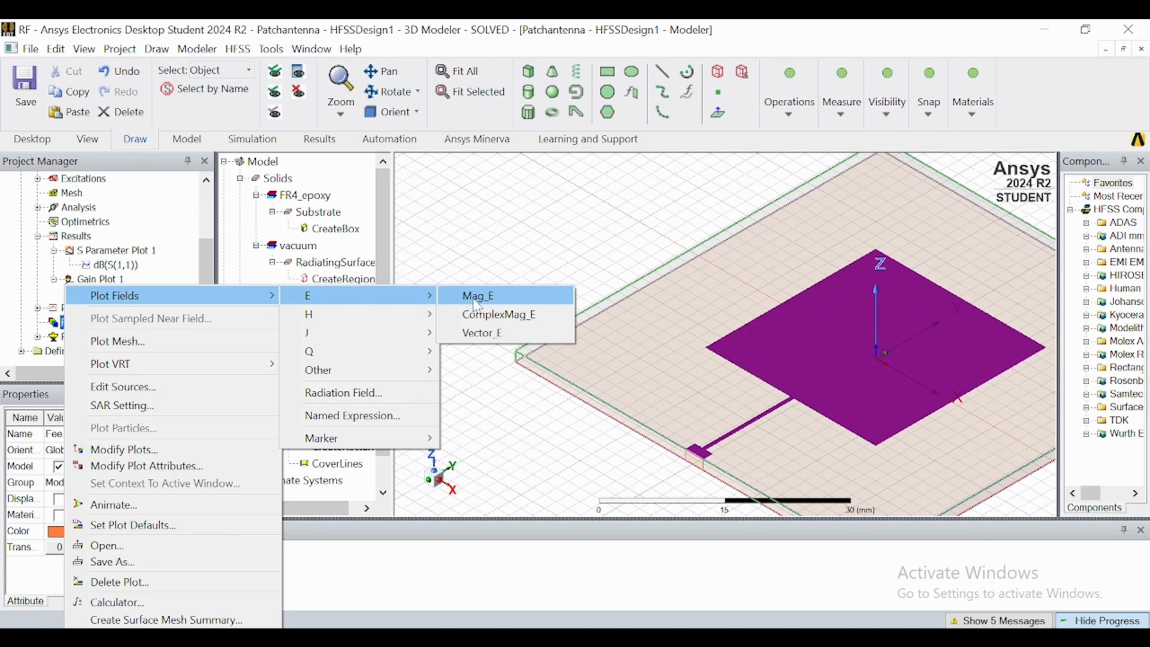
{"action": "left_click", "coordinate": [476, 333]}
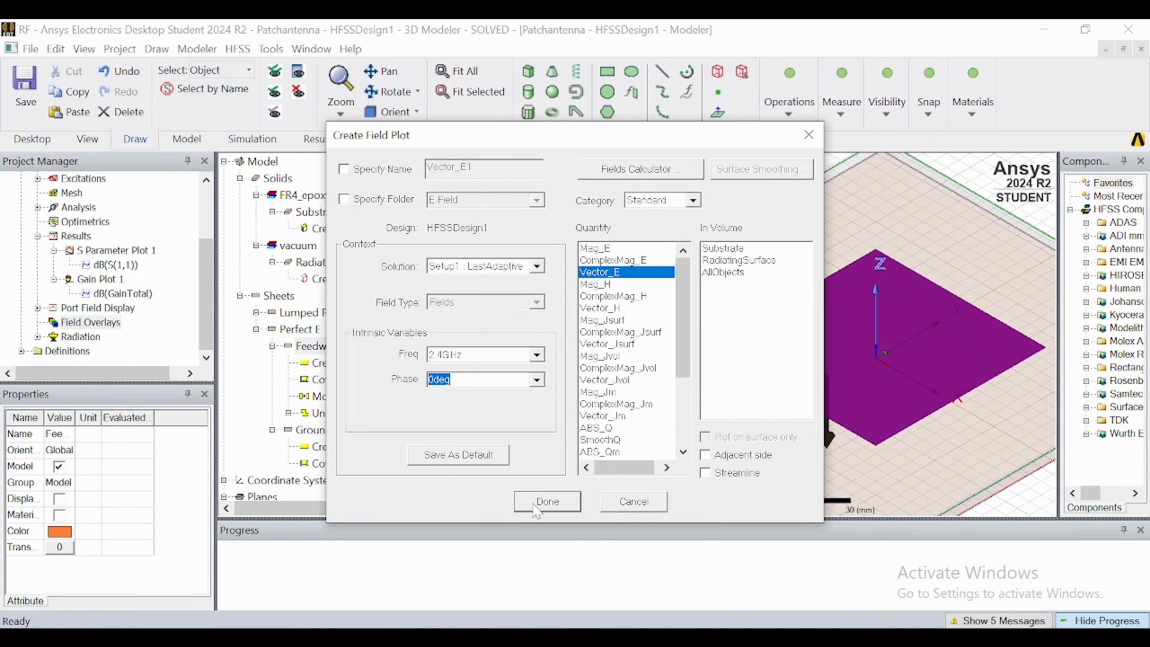
{"action": "left_click", "coordinate": [546, 501]}
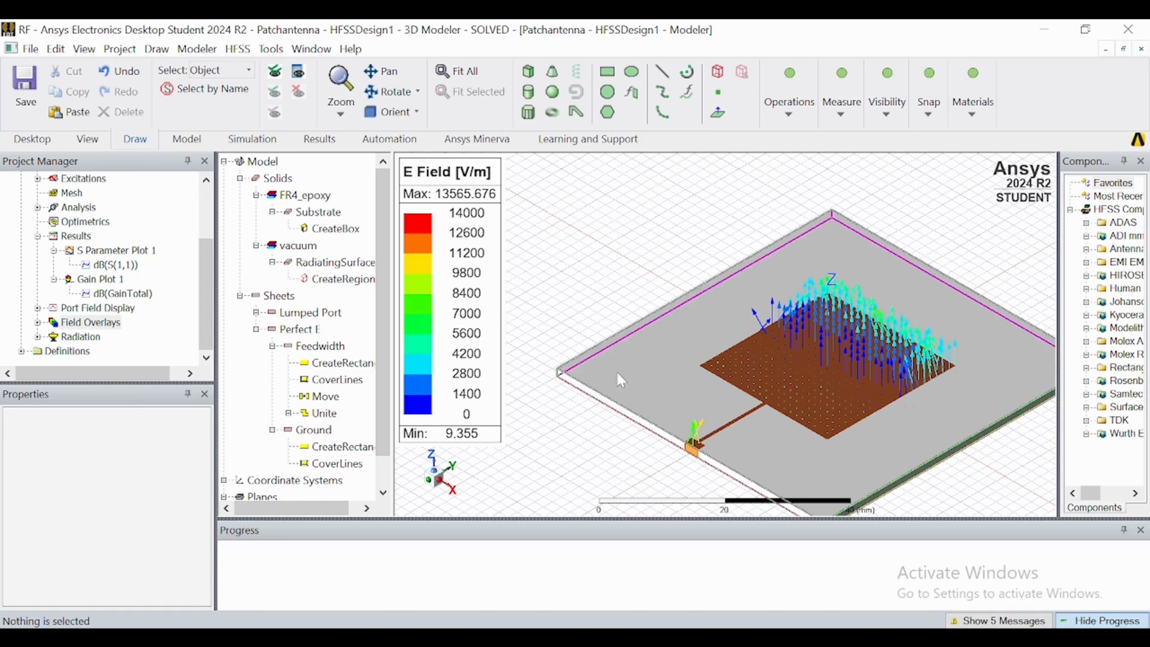
Animate the E-field plot with a Phase sweep from 0deg to 360deg in 35 steps, watch it, and close the animation.
{"action": "right_click", "coordinate": [69, 322]}
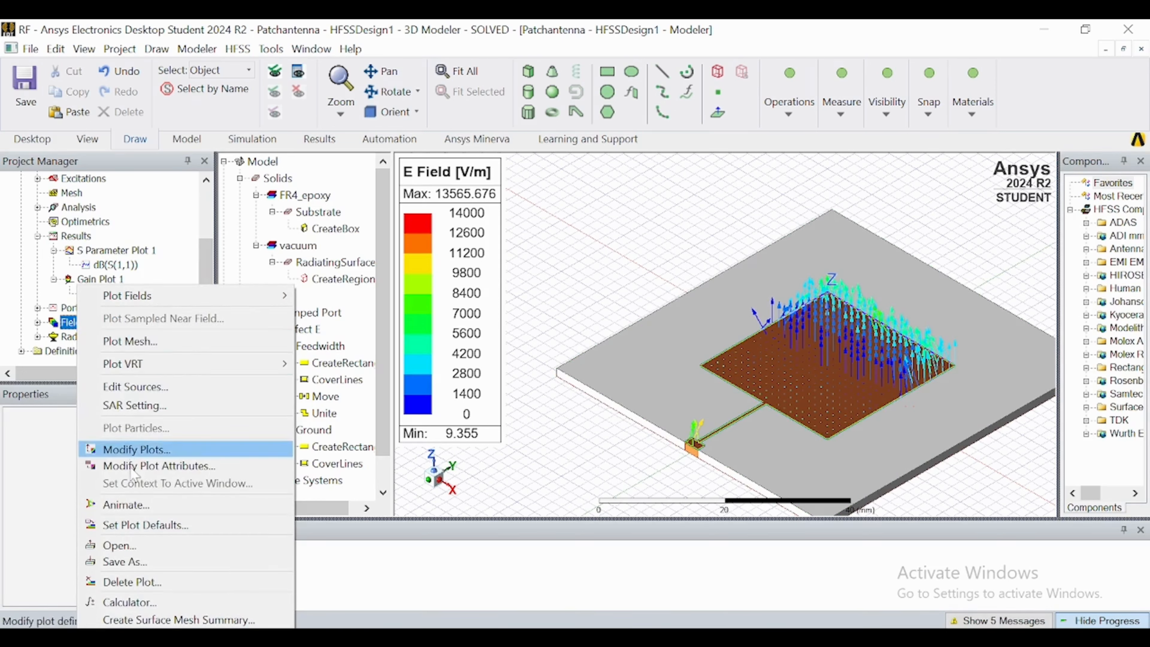
{"action": "left_click", "coordinate": [136, 510]}
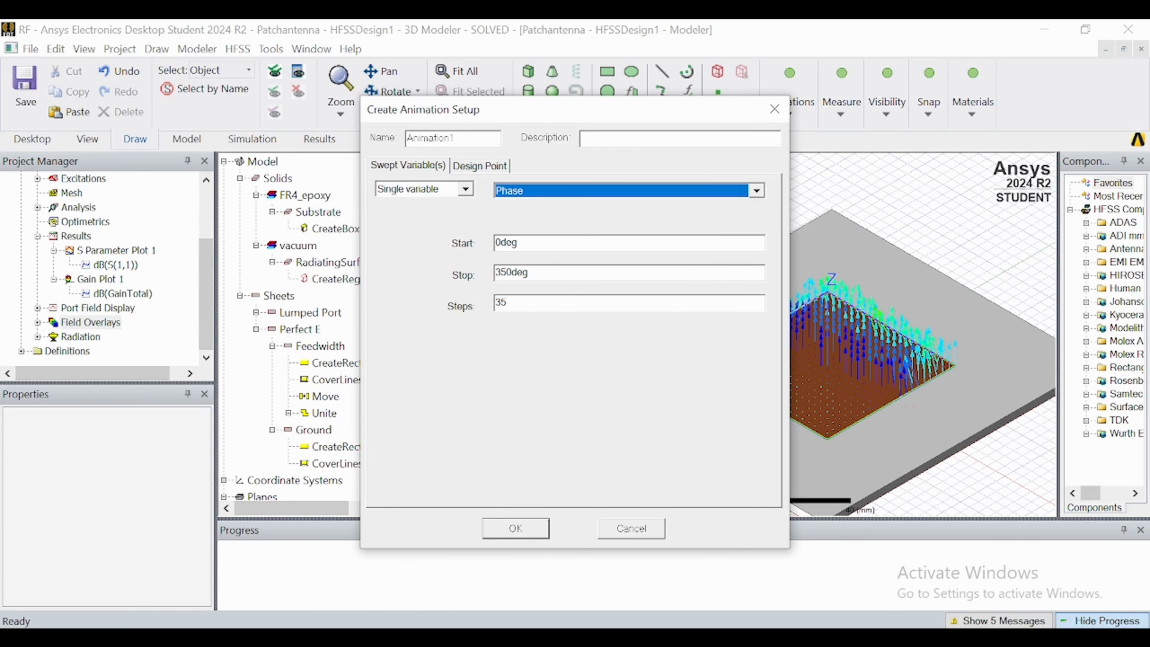
{"action": "left_click", "coordinate": [506, 273]}
{"action": "key", "text": "BackSpace"}
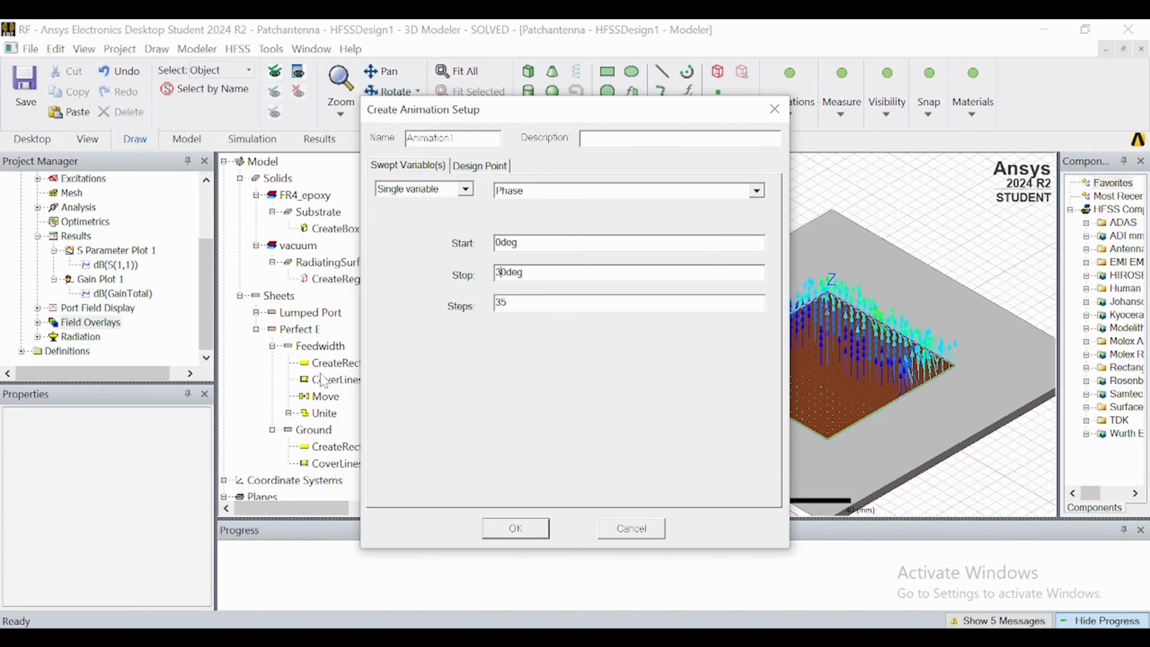
{"action": "type", "text": "6"}
{"action": "left_click", "coordinate": [542, 527]}
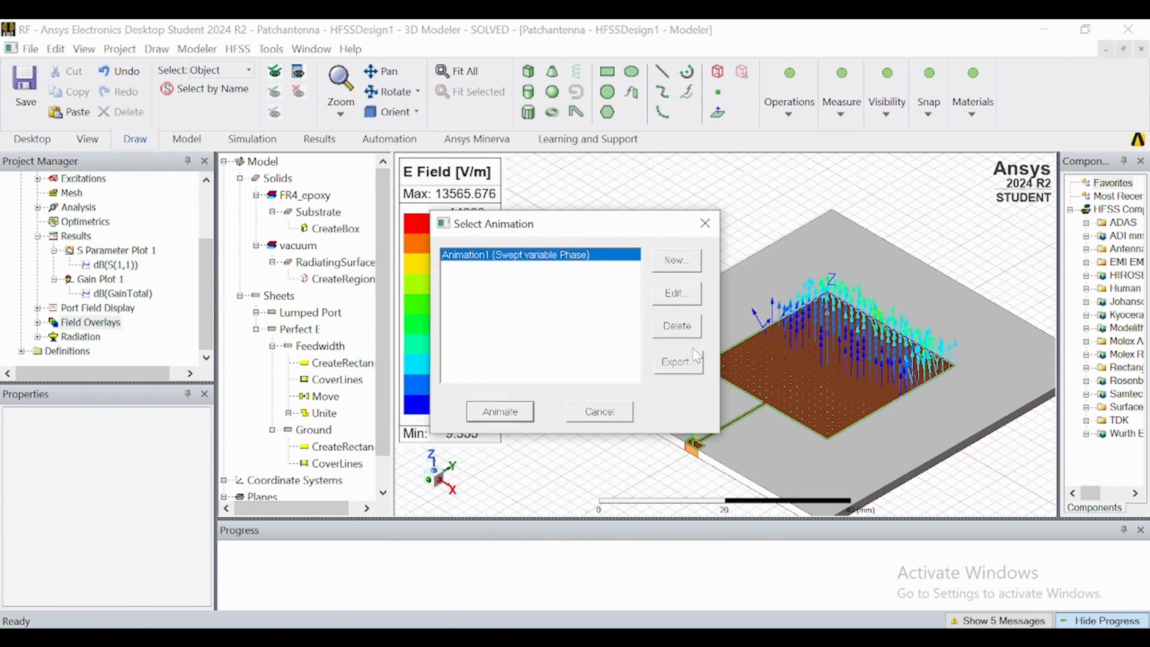
{"action": "left_click", "coordinate": [498, 411]}
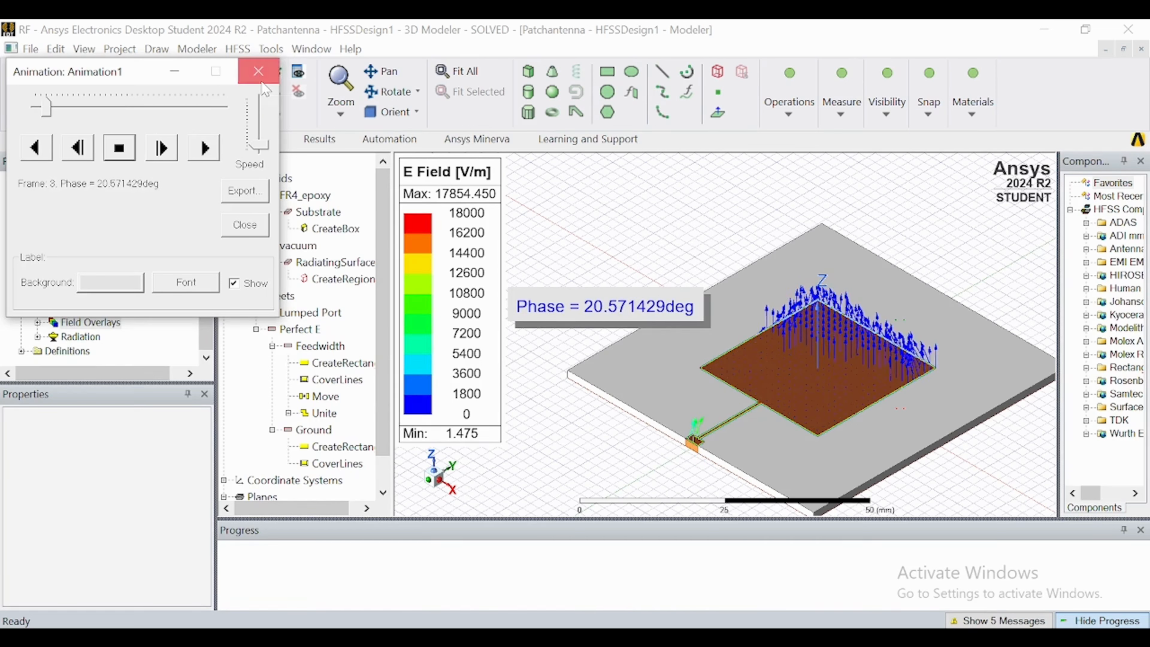
{"action": "left_click", "coordinate": [259, 71]}
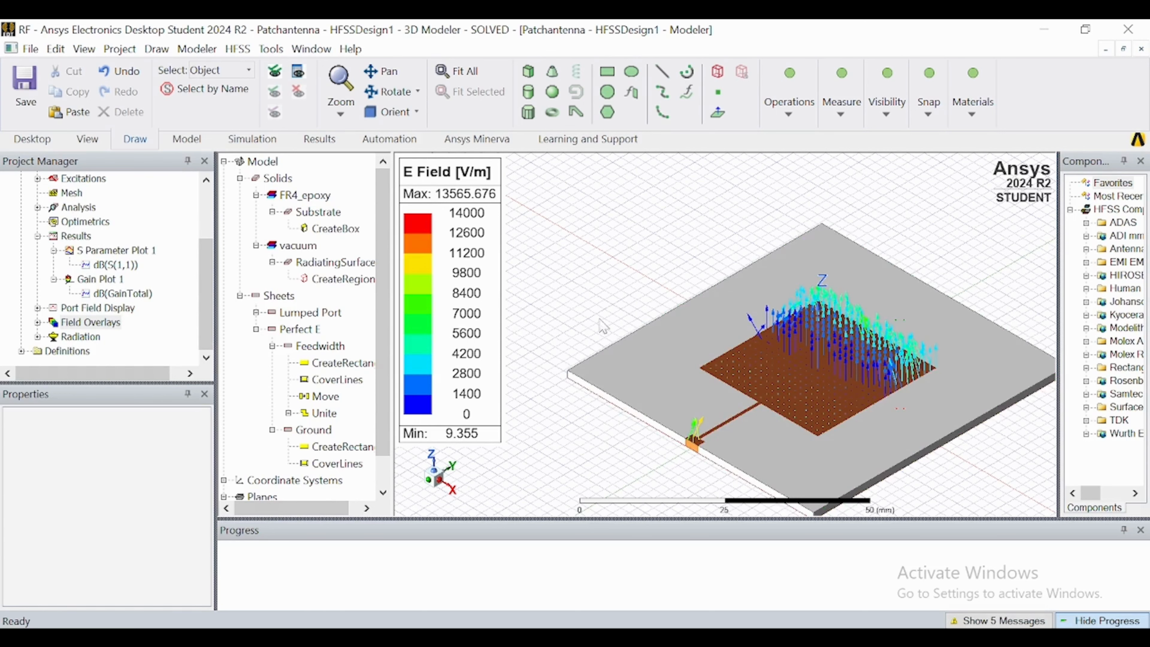
Undo the Vector_E field plot on the patch.
{"action": "key", "text": "ctrl+z"}
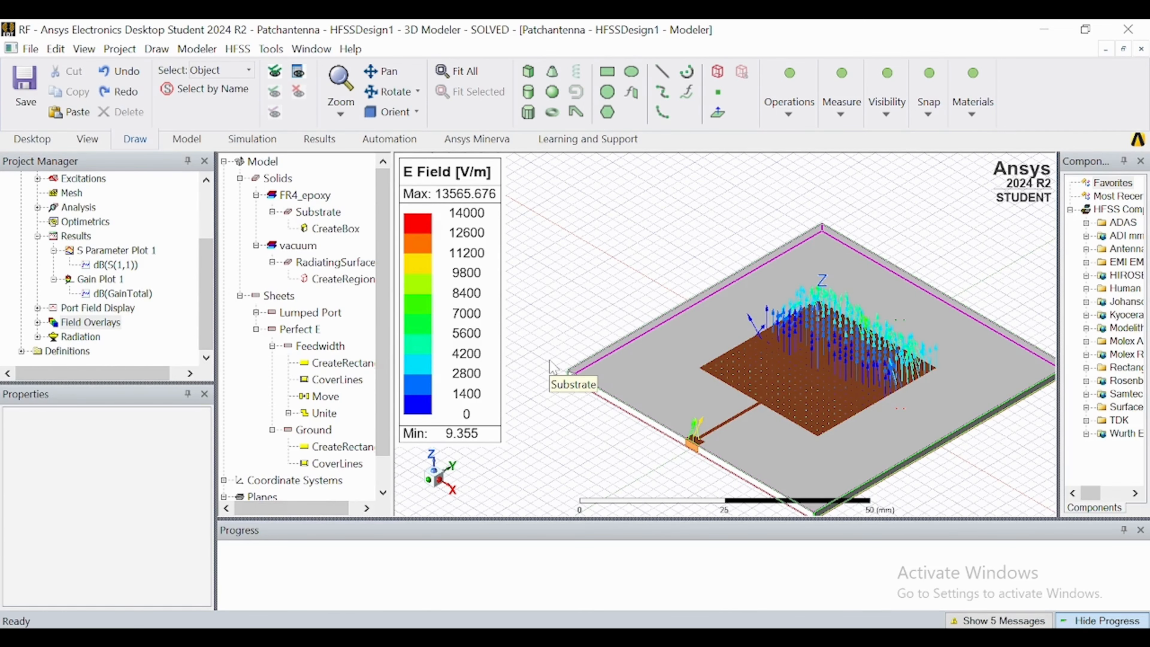
{"action": "scroll", "coordinate": [549, 361], "scroll_direction": "down", "scroll_amount": 3}
{"action": "scroll", "coordinate": [641, 322], "scroll_direction": "down", "scroll_amount": 2}
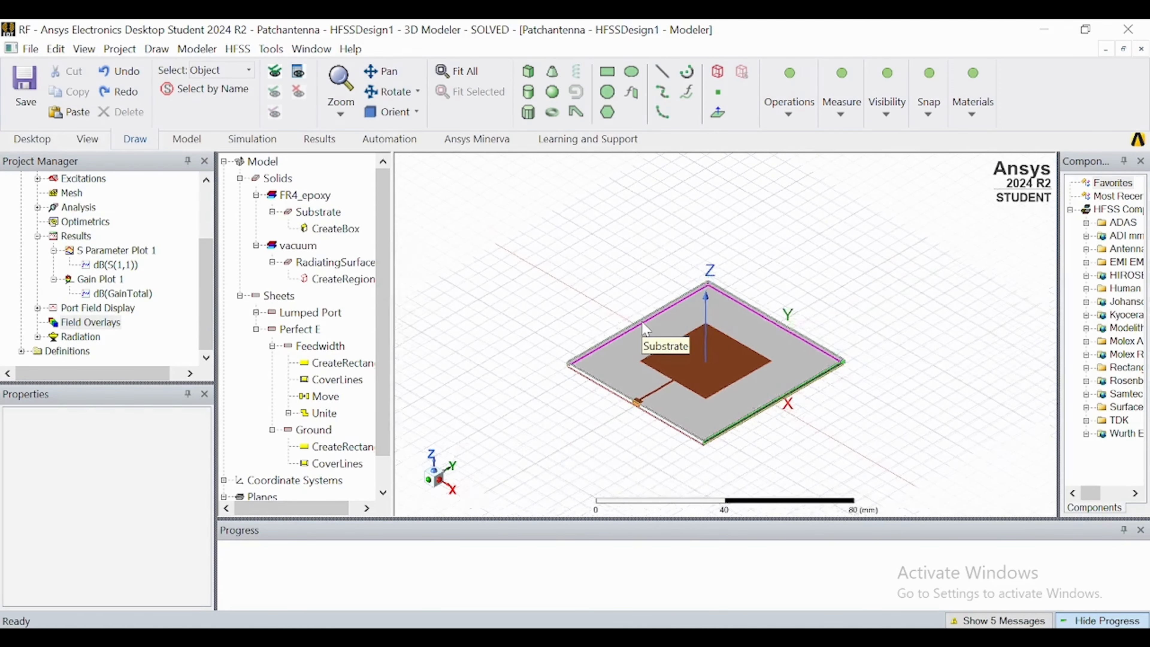
{"action": "scroll", "coordinate": [637, 375], "scroll_direction": "up", "scroll_amount": 1}
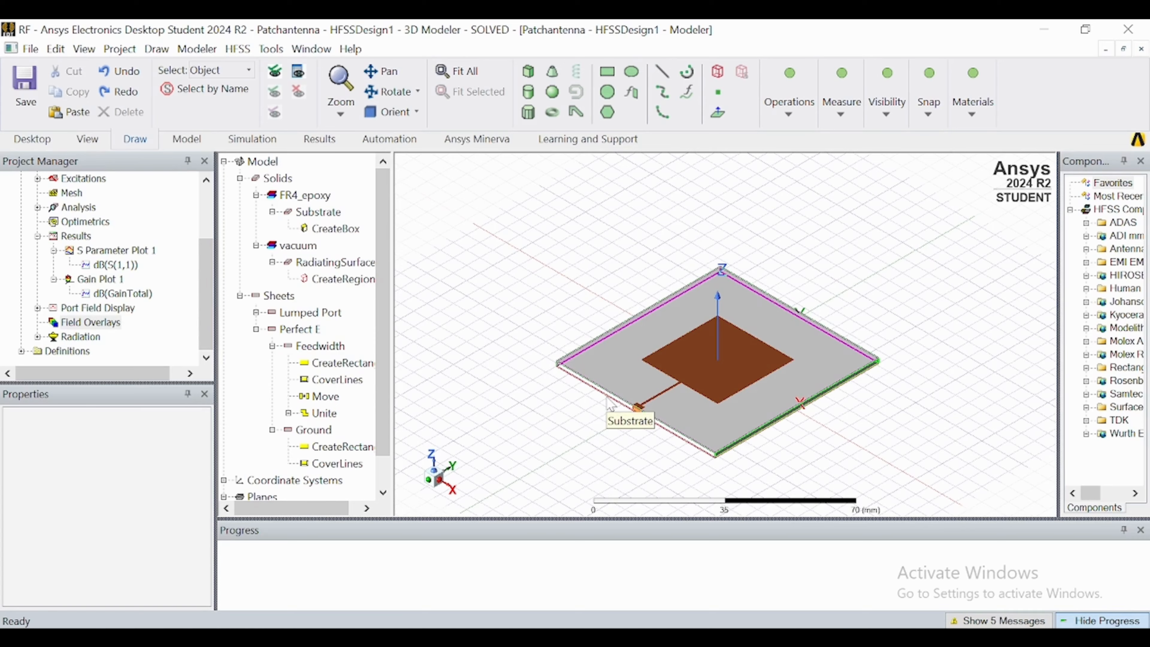
{"action": "scroll", "coordinate": [608, 397], "scroll_direction": "up", "scroll_amount": 2}
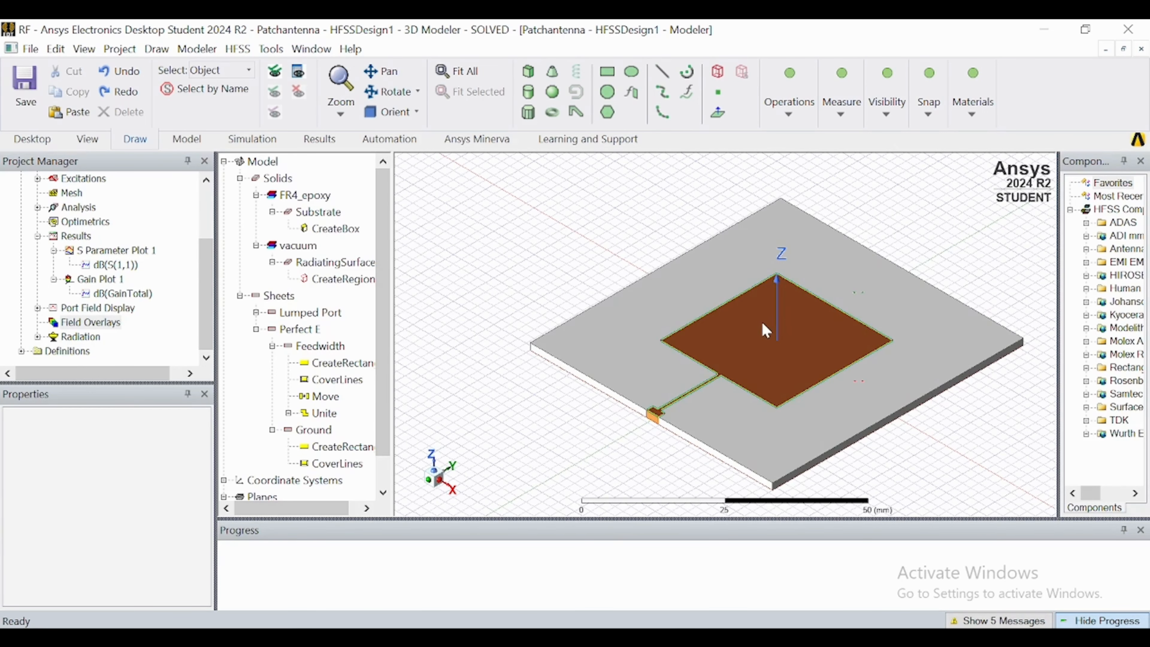
{"action": "scroll", "coordinate": [766, 329], "scroll_direction": "up", "scroll_amount": 1}
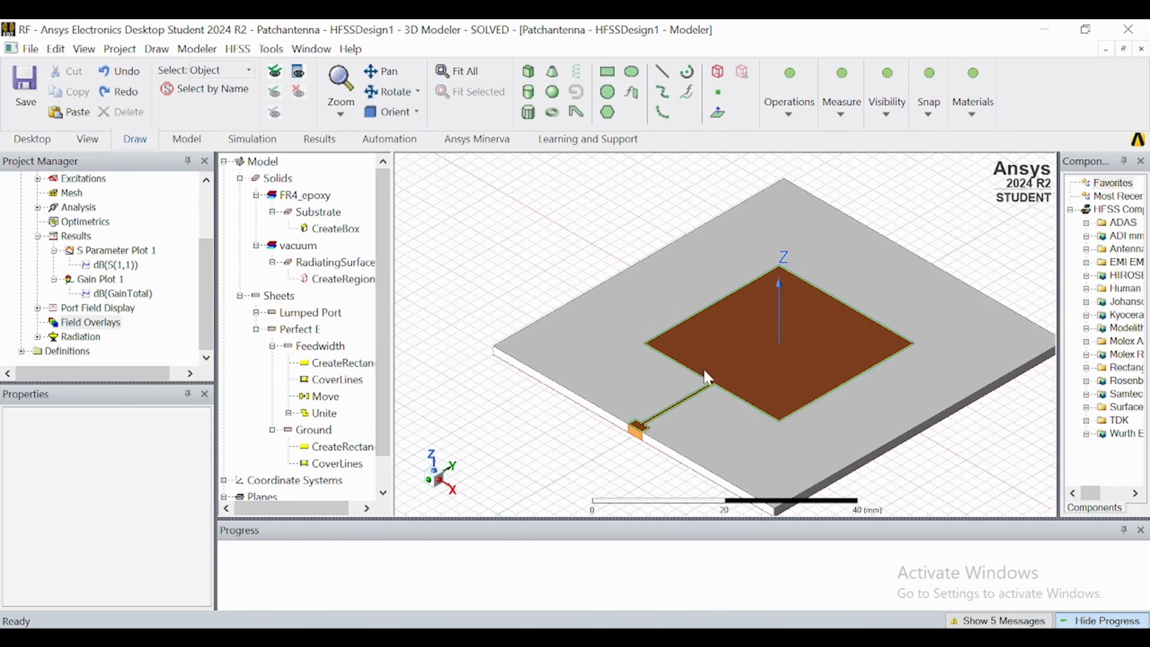
{"action": "scroll", "coordinate": [682, 338], "scroll_direction": "down", "scroll_amount": 1}
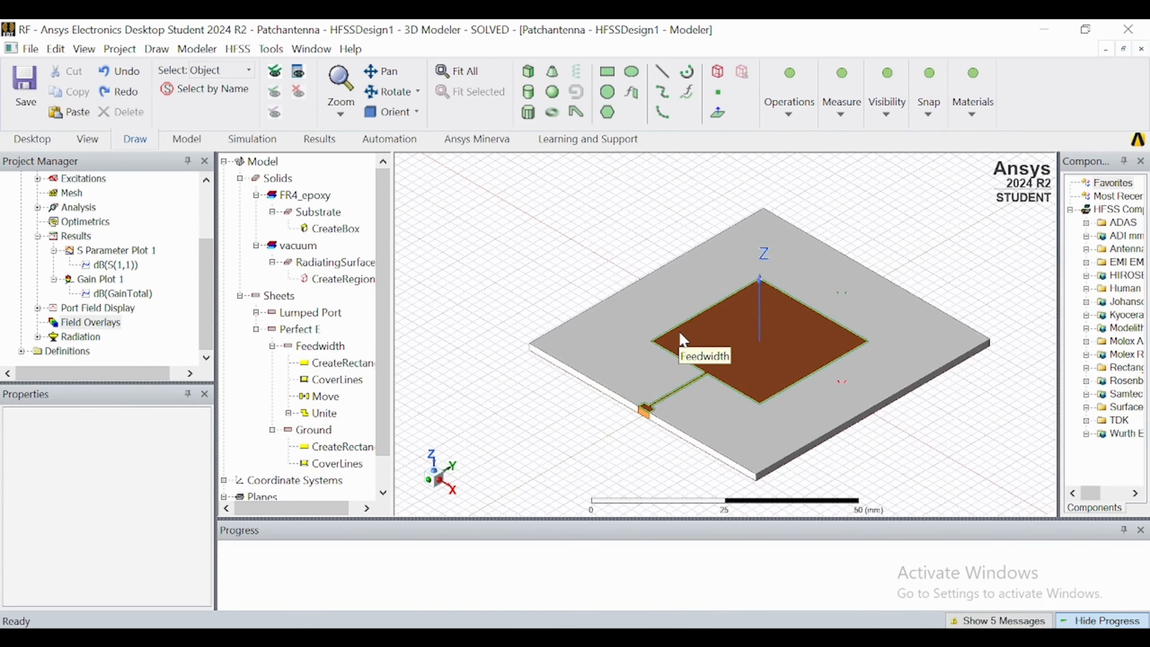
{"action": "scroll", "coordinate": [543, 257], "scroll_direction": "down", "scroll_amount": 2}
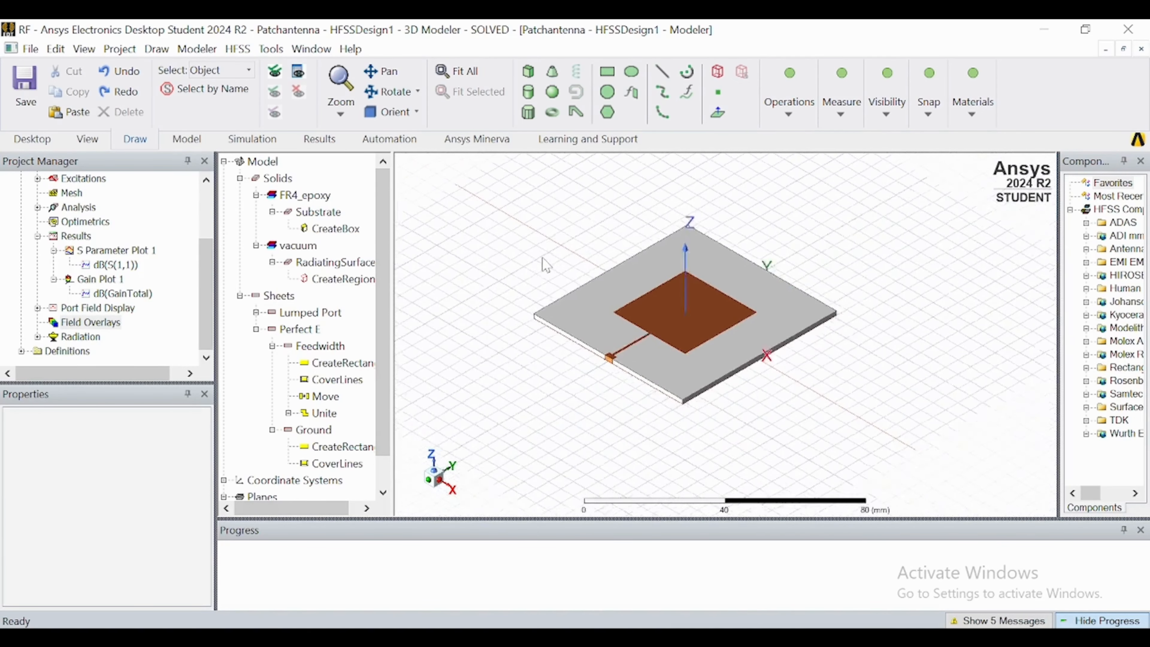